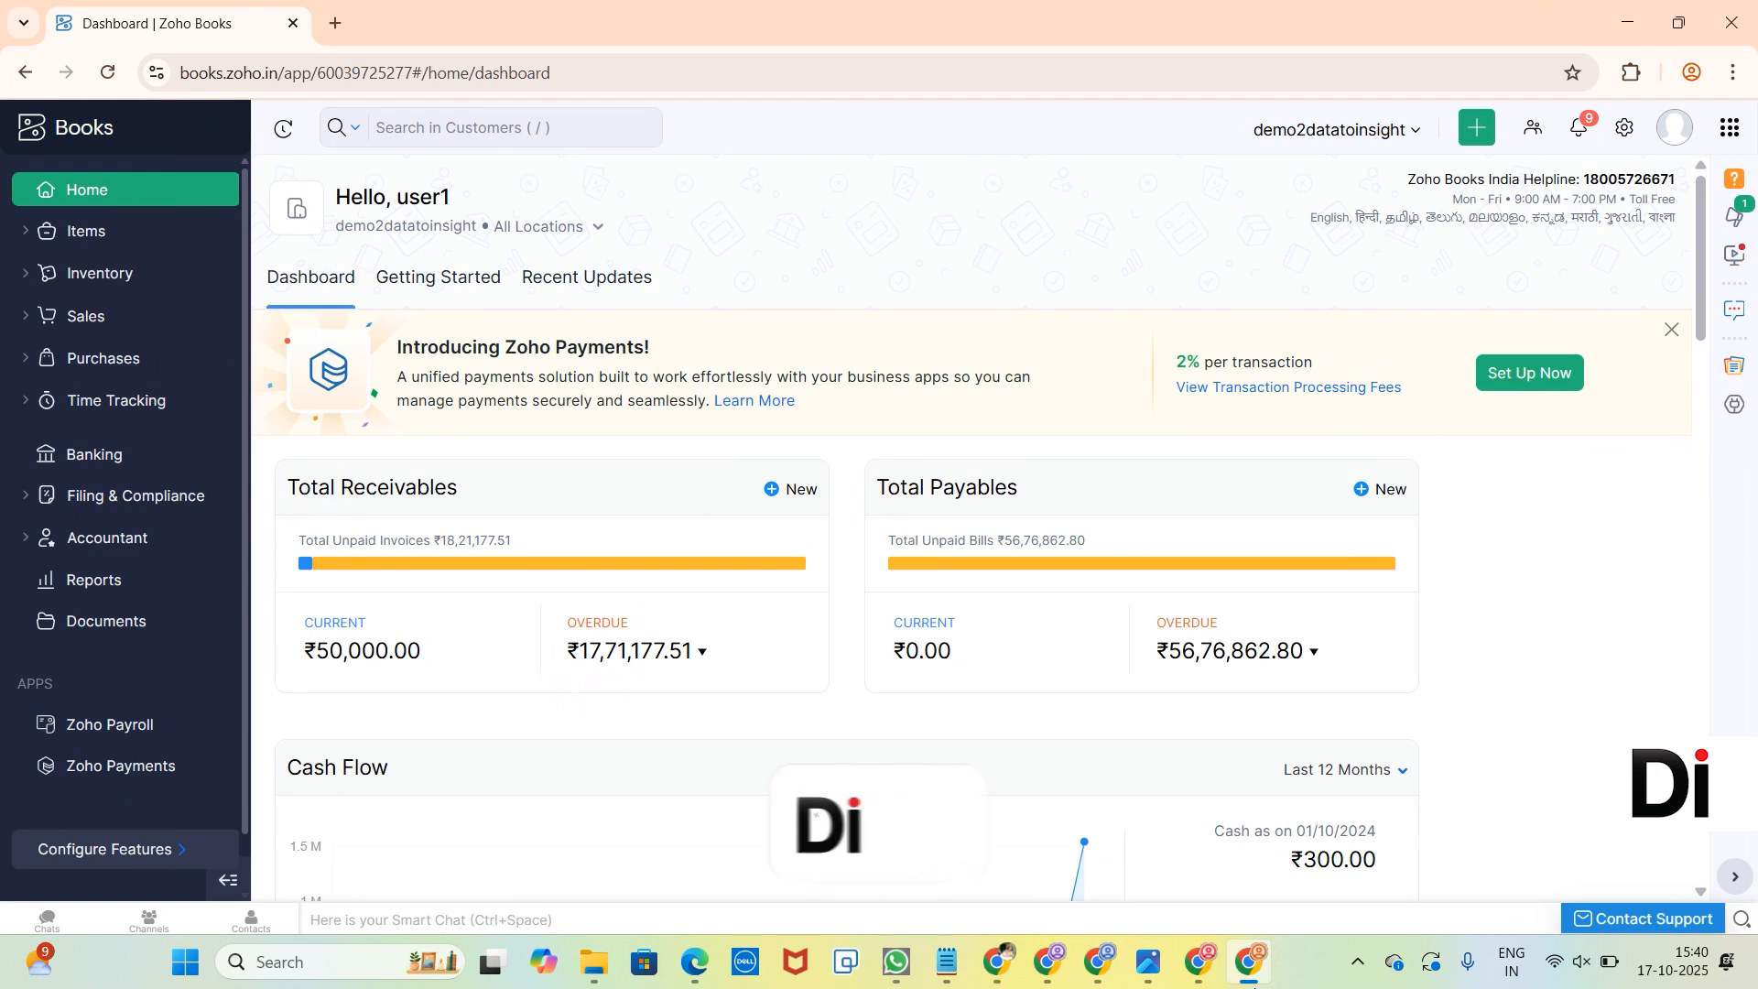
Start a new business location in the organization's Locations settings and name it CHNI BRNCH.
{"action": "left_click", "coordinate": [1615, 134]}
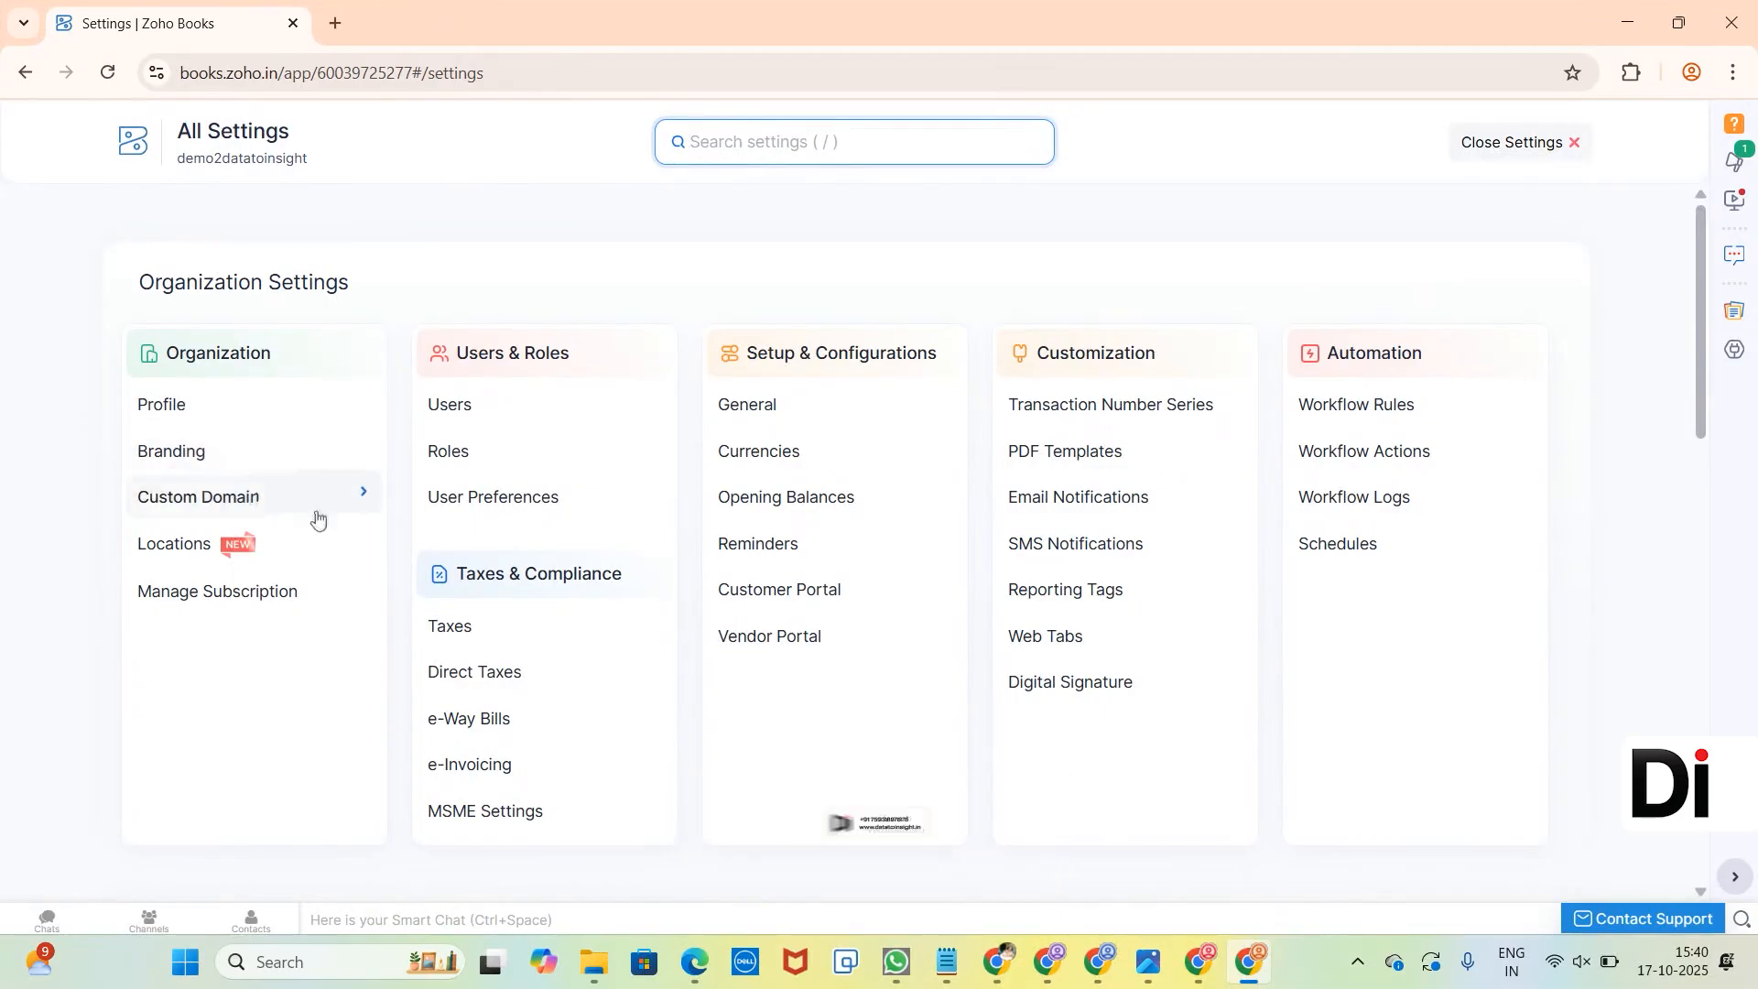
{"action": "left_click", "coordinate": [307, 541]}
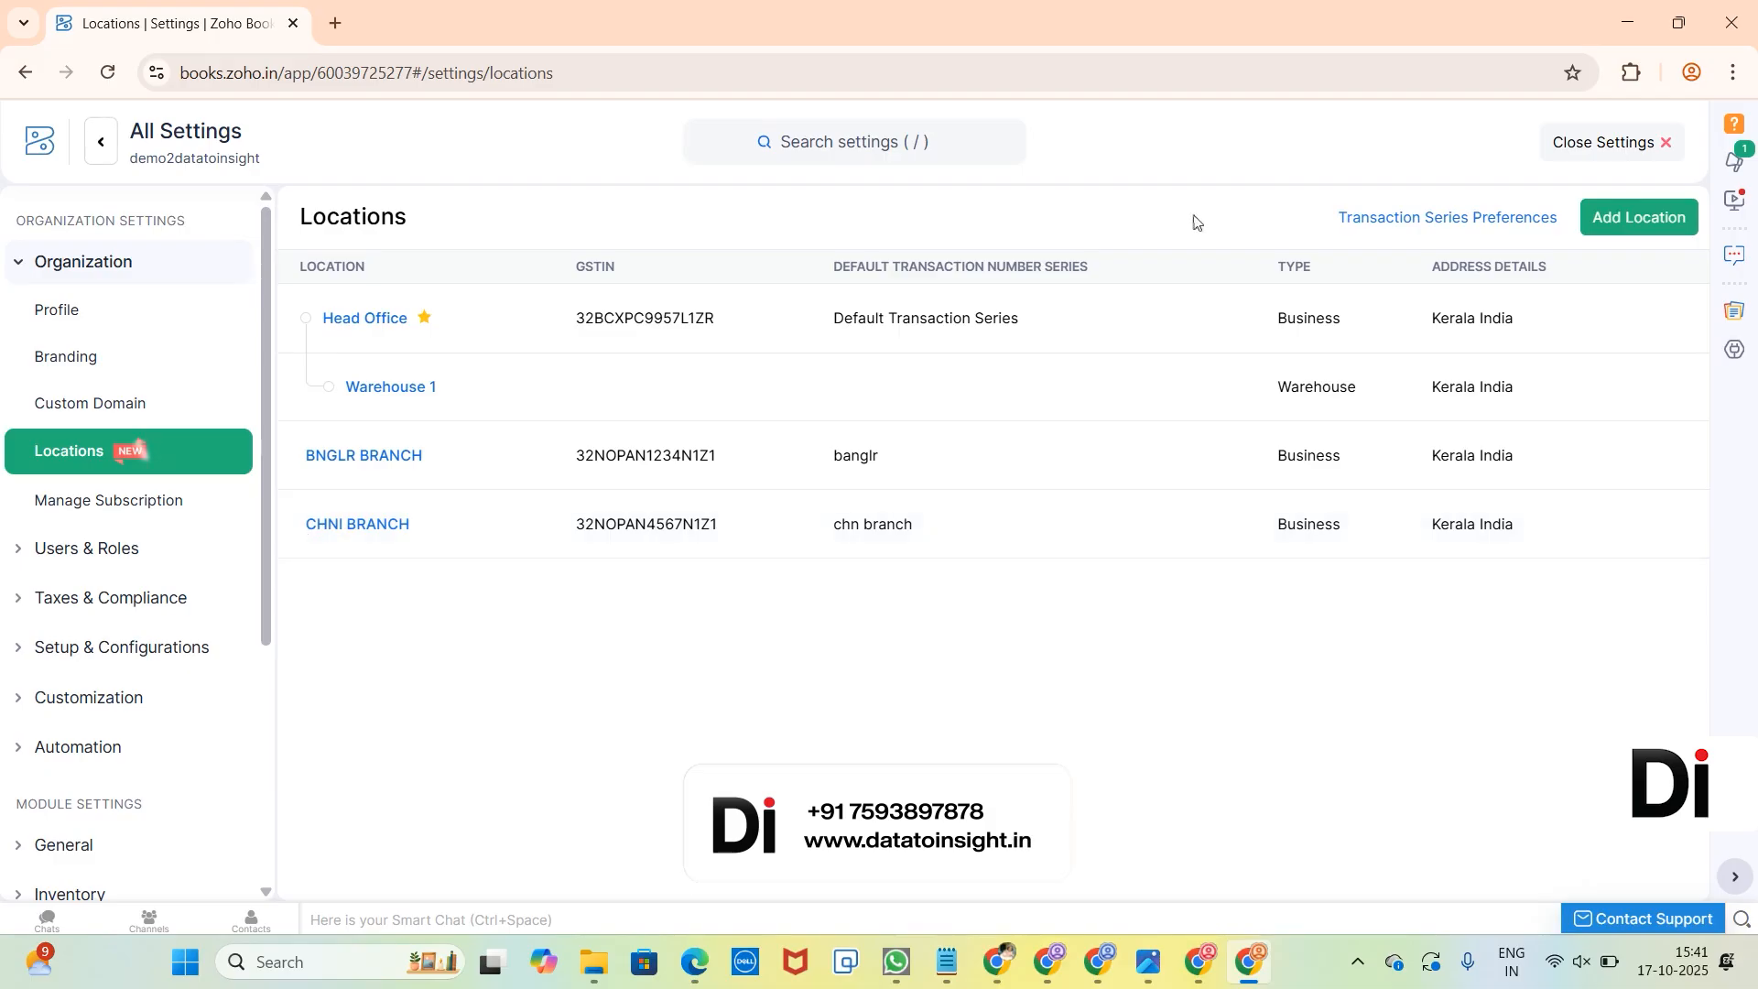
{"action": "left_click", "coordinate": [1636, 217]}
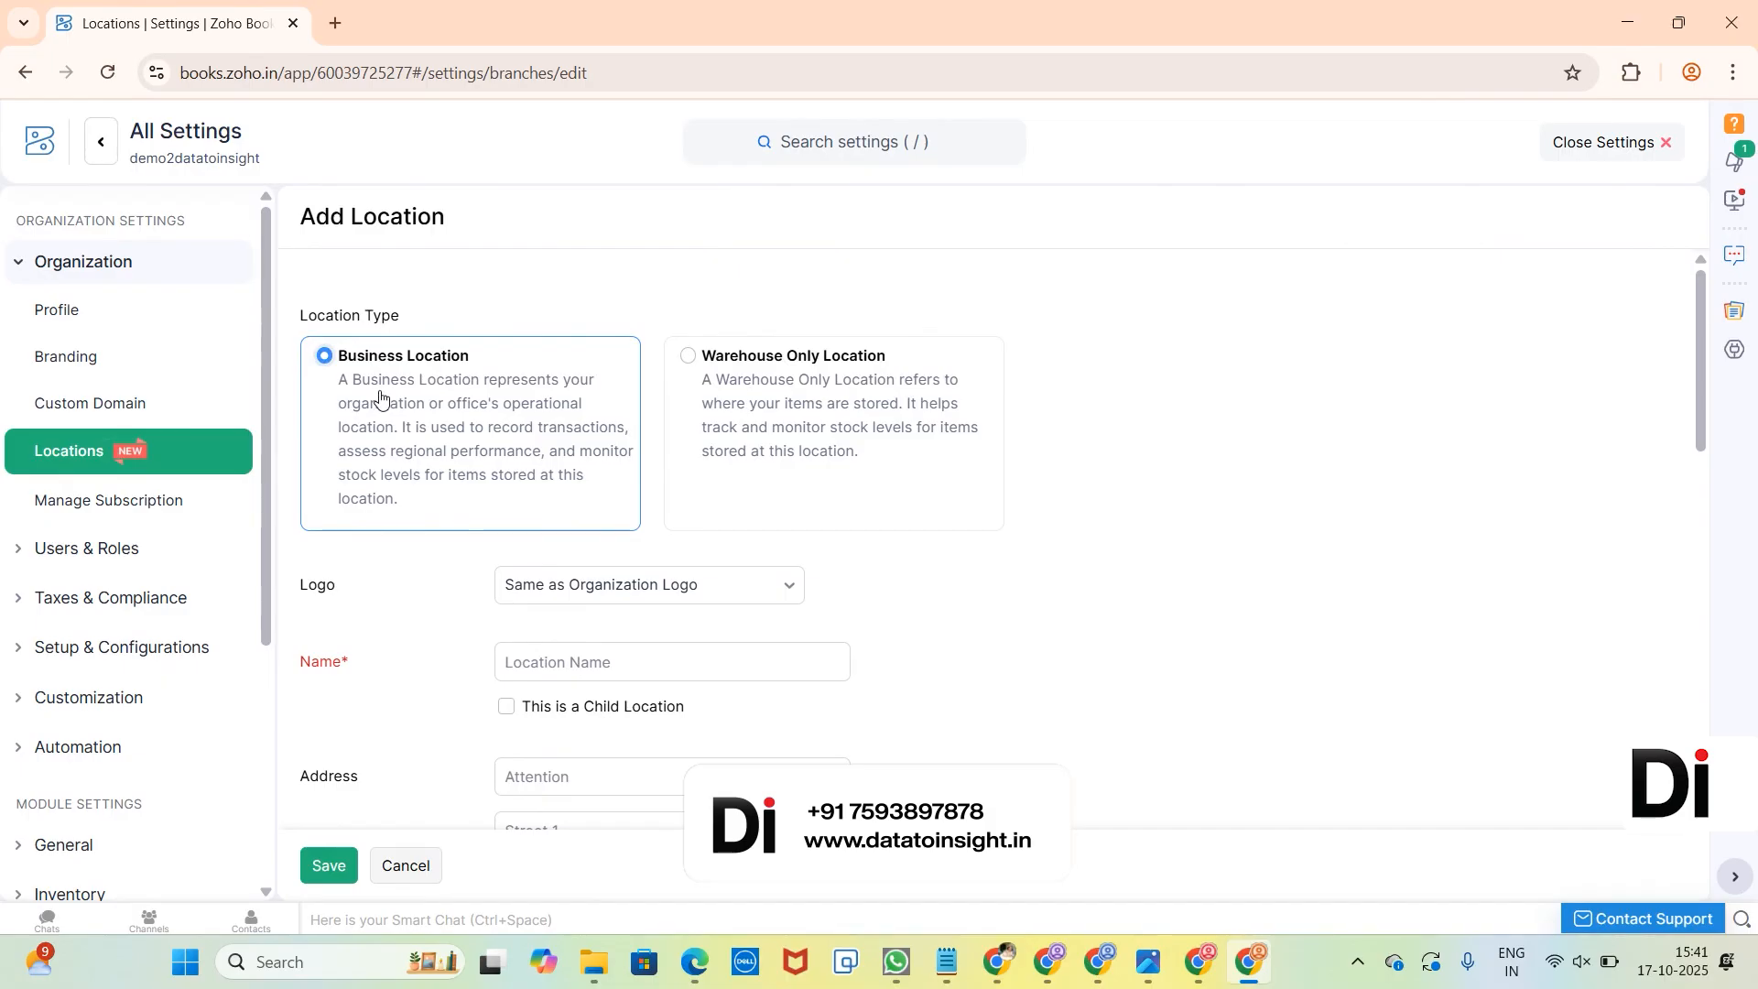
{"action": "scroll", "coordinate": [380, 396], "scroll_direction": "down", "scroll_amount": 1}
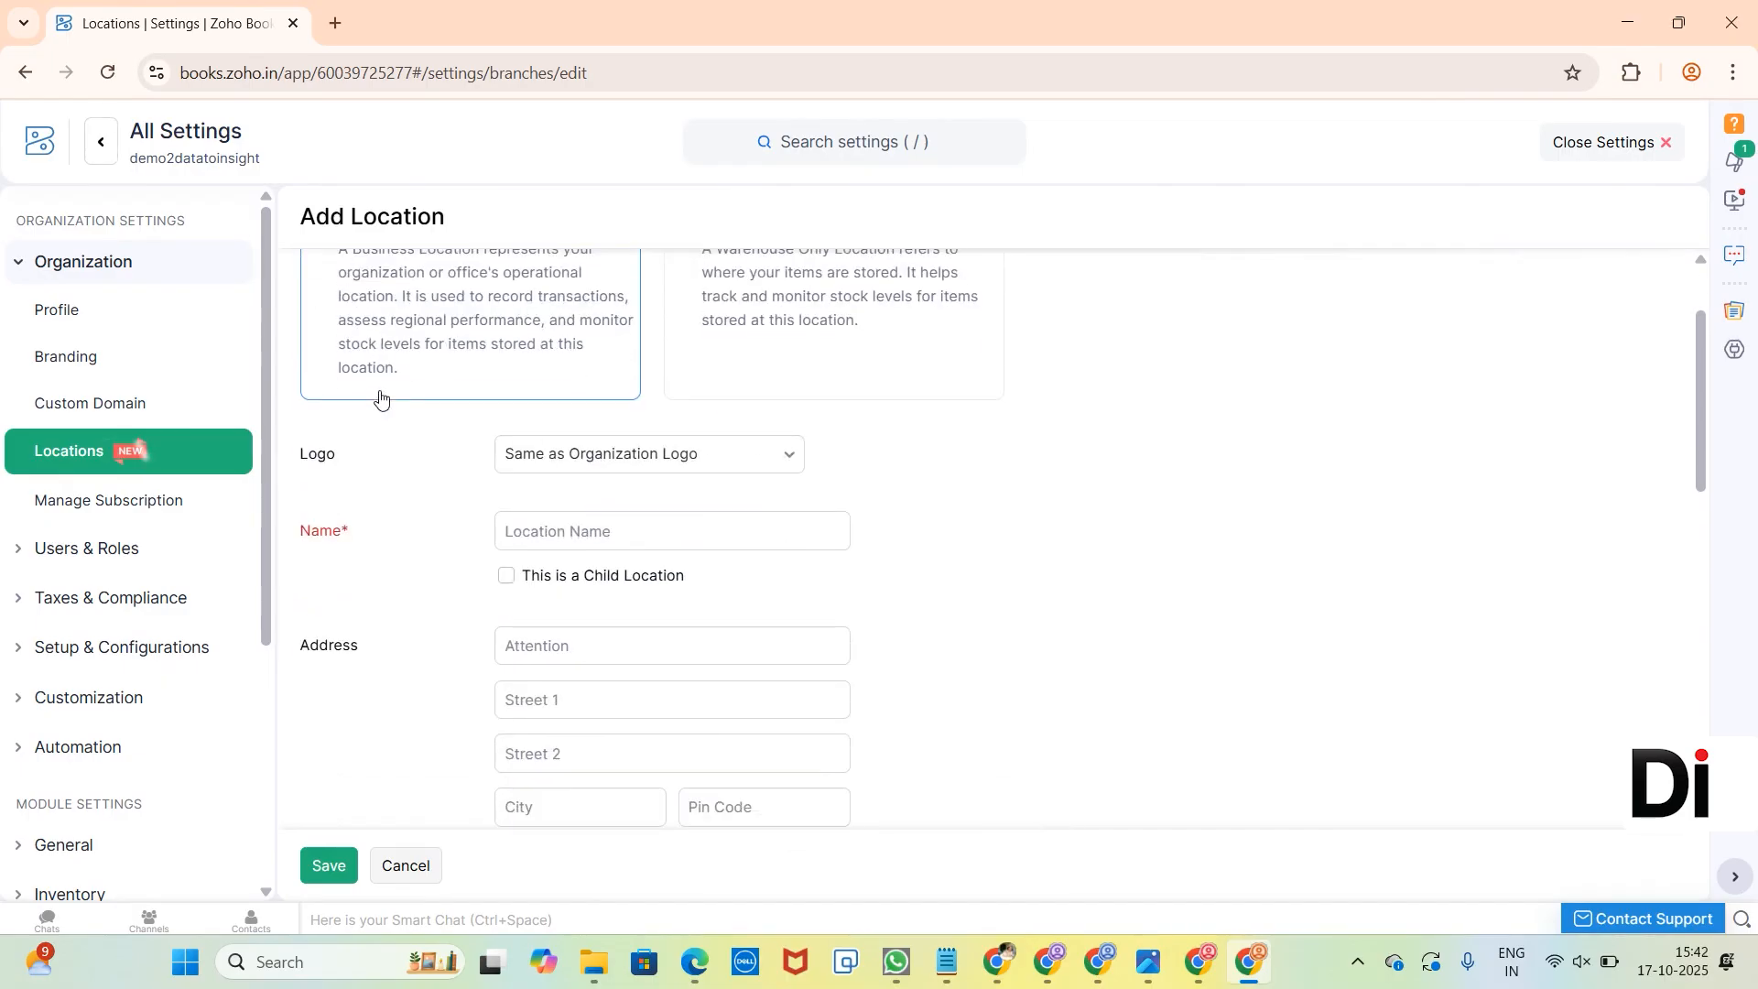
{"action": "left_click", "coordinate": [637, 526]}
{"action": "type", "text": "CHNI"}
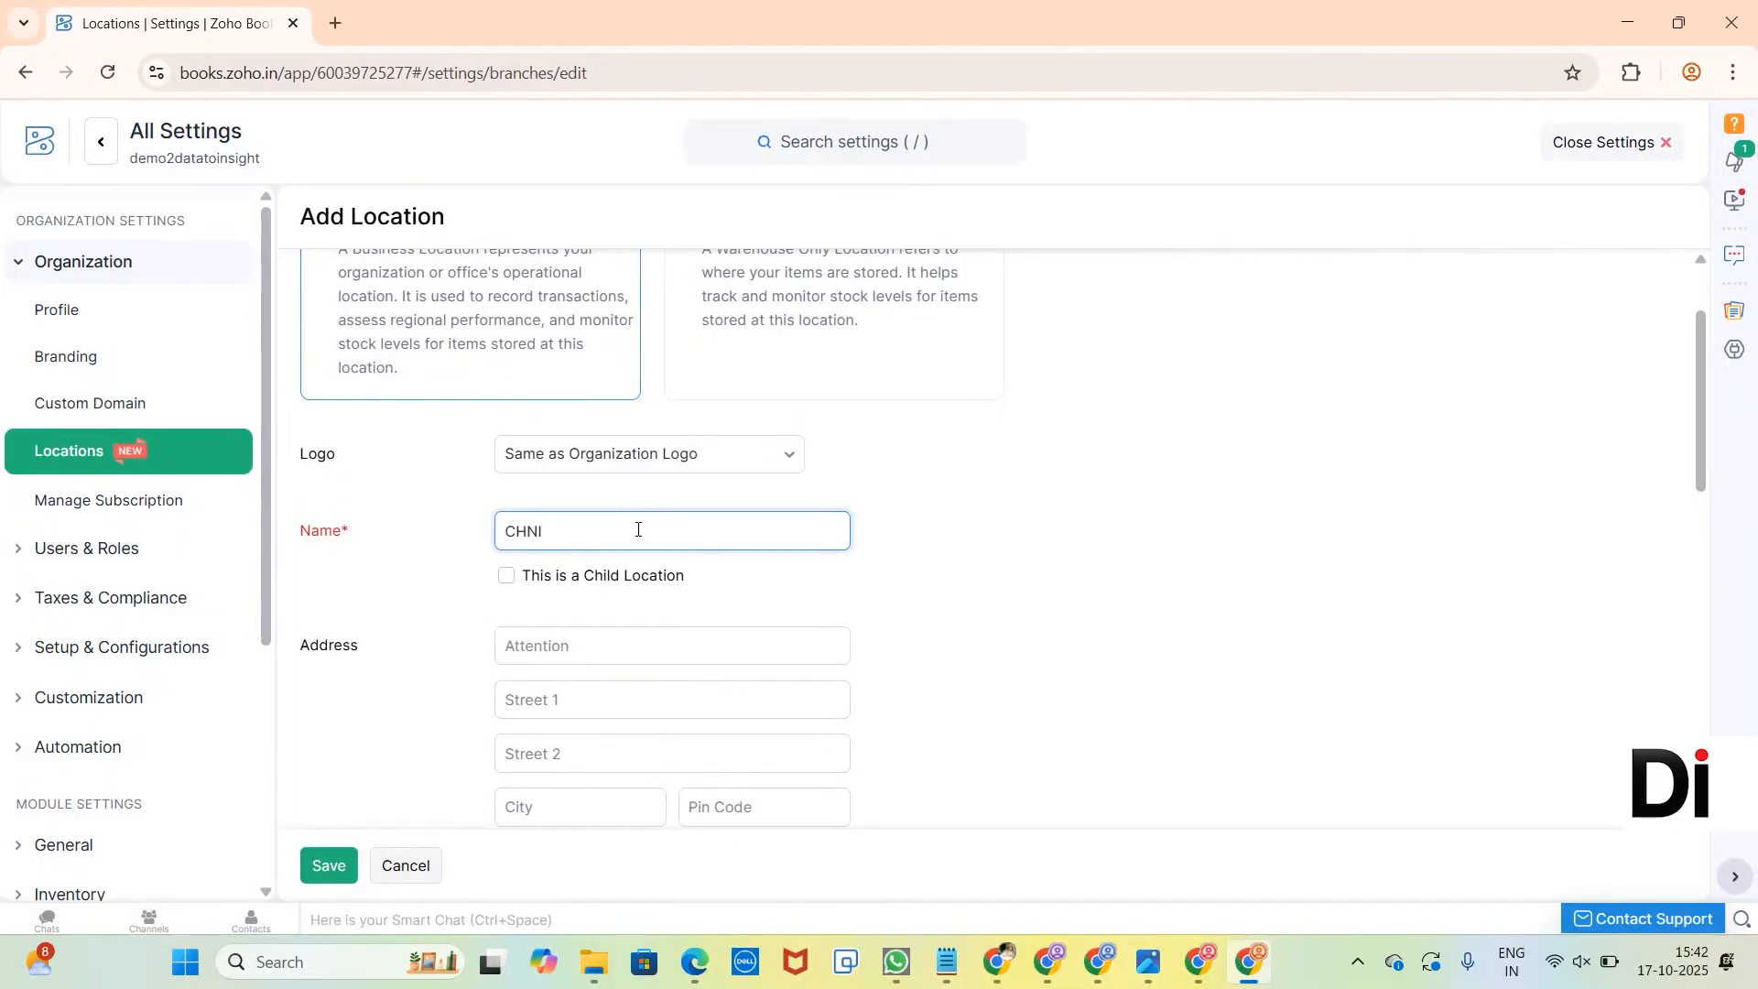
{"action": "type", "text": " BRNCH"}
Assign the last listed existing GSTIN to the new location.
{"action": "scroll", "coordinate": [638, 531], "scroll_direction": "down", "scroll_amount": 2}
{"action": "scroll", "coordinate": [638, 535], "scroll_direction": "down", "scroll_amount": 2}
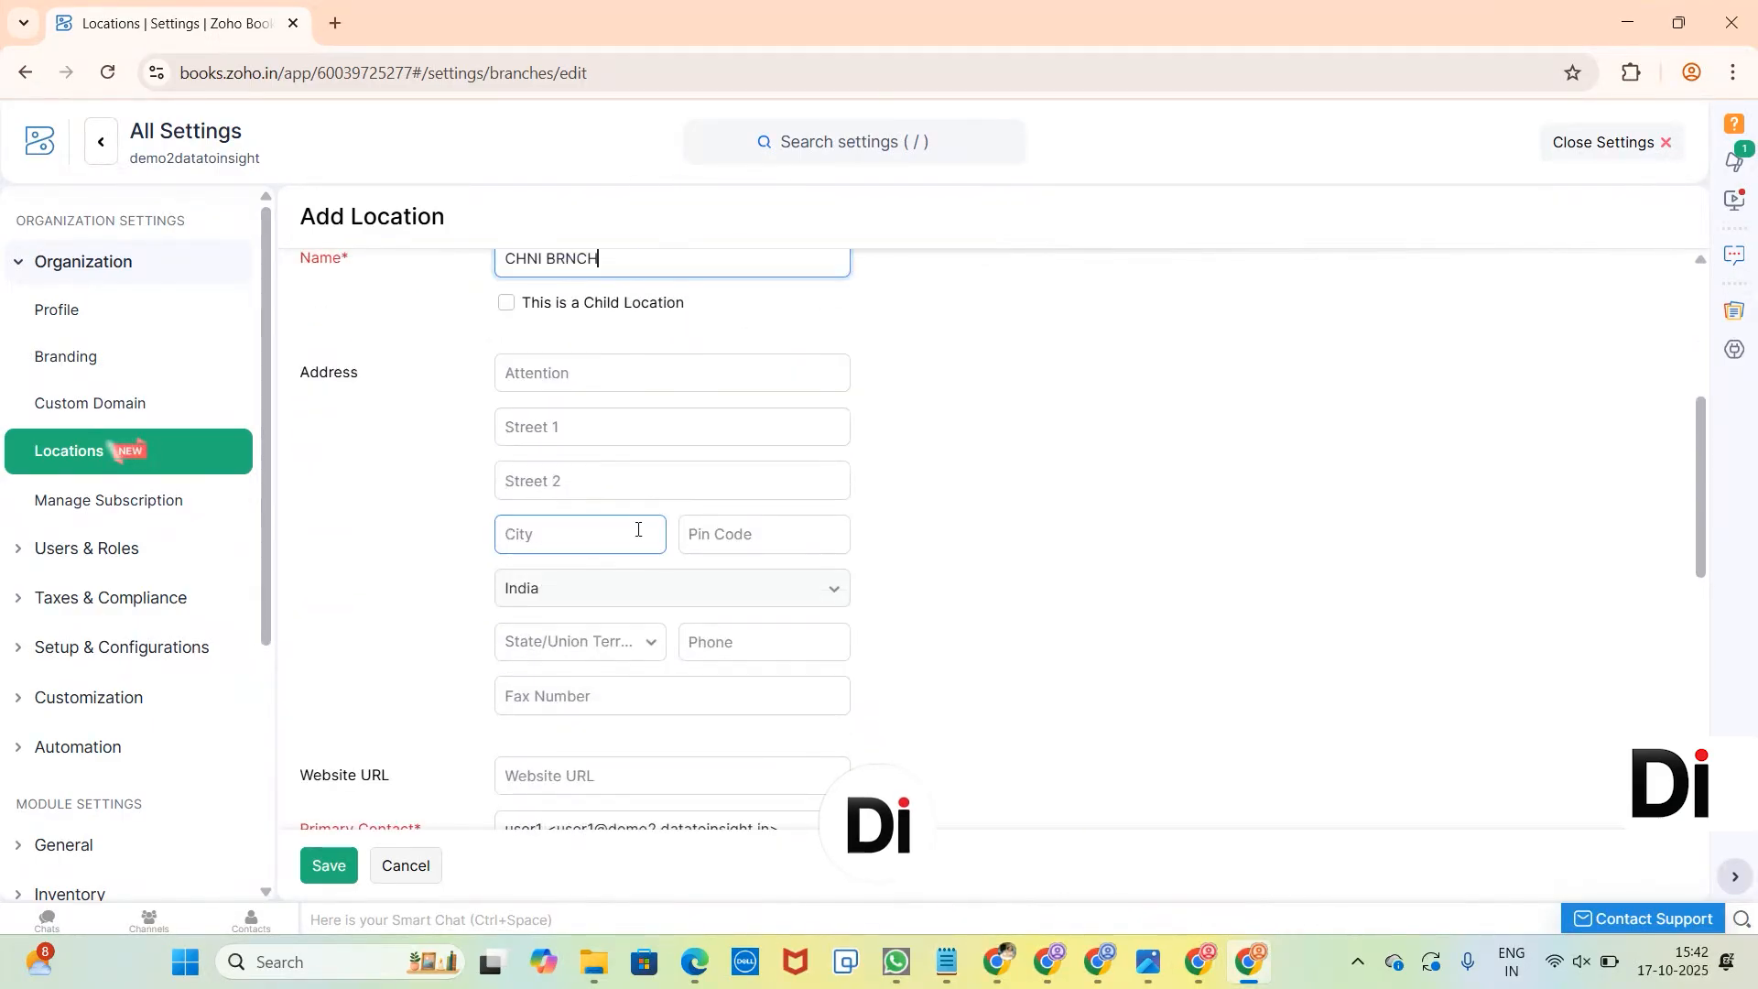
{"action": "scroll", "coordinate": [623, 534], "scroll_direction": "down", "scroll_amount": 4}
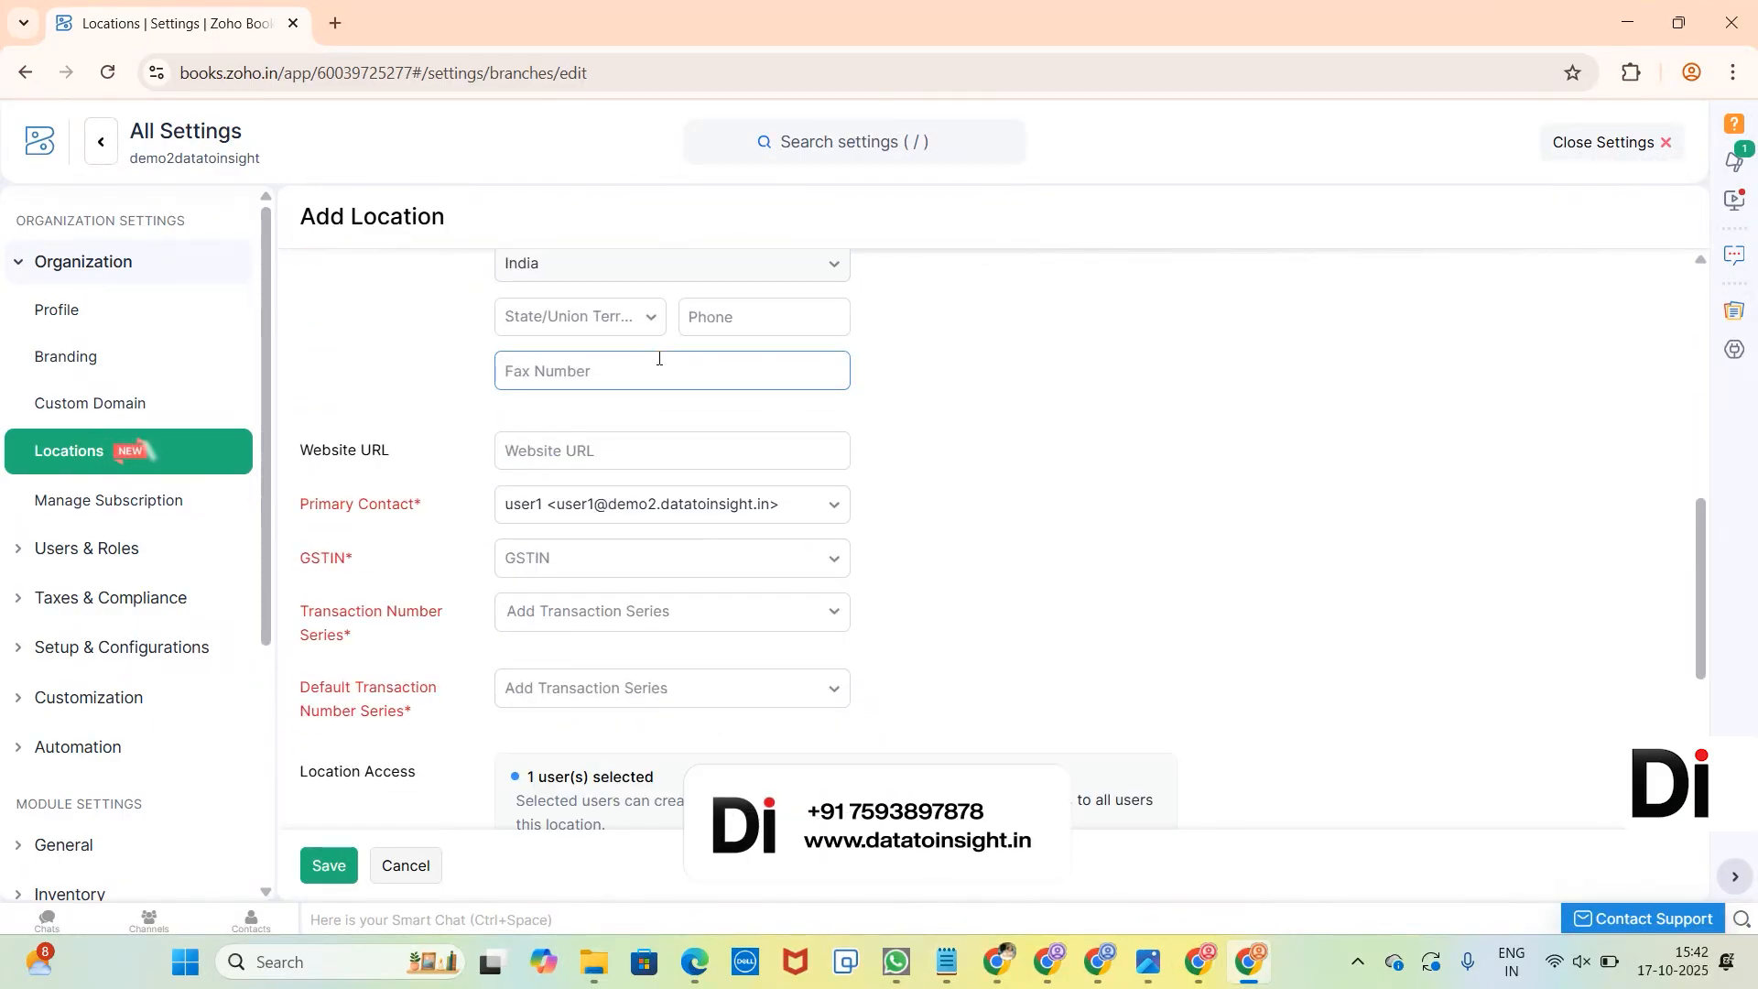
{"action": "left_click", "coordinate": [666, 441]}
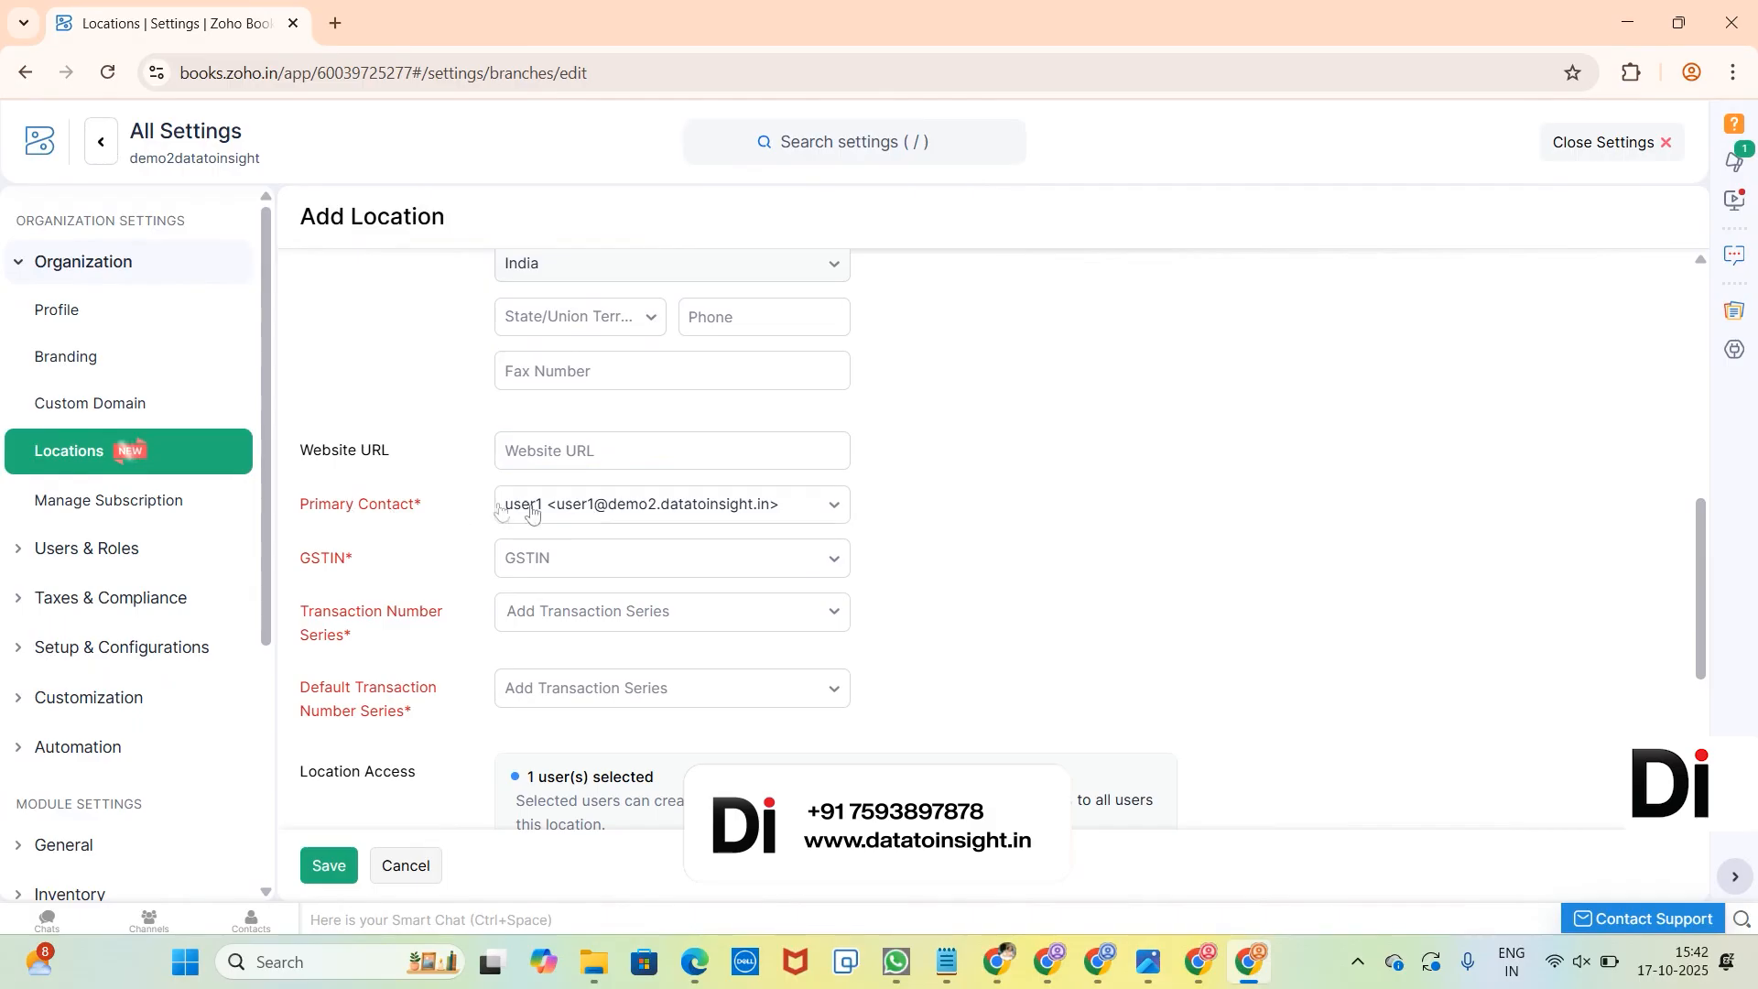
{"action": "left_click", "coordinate": [599, 560]}
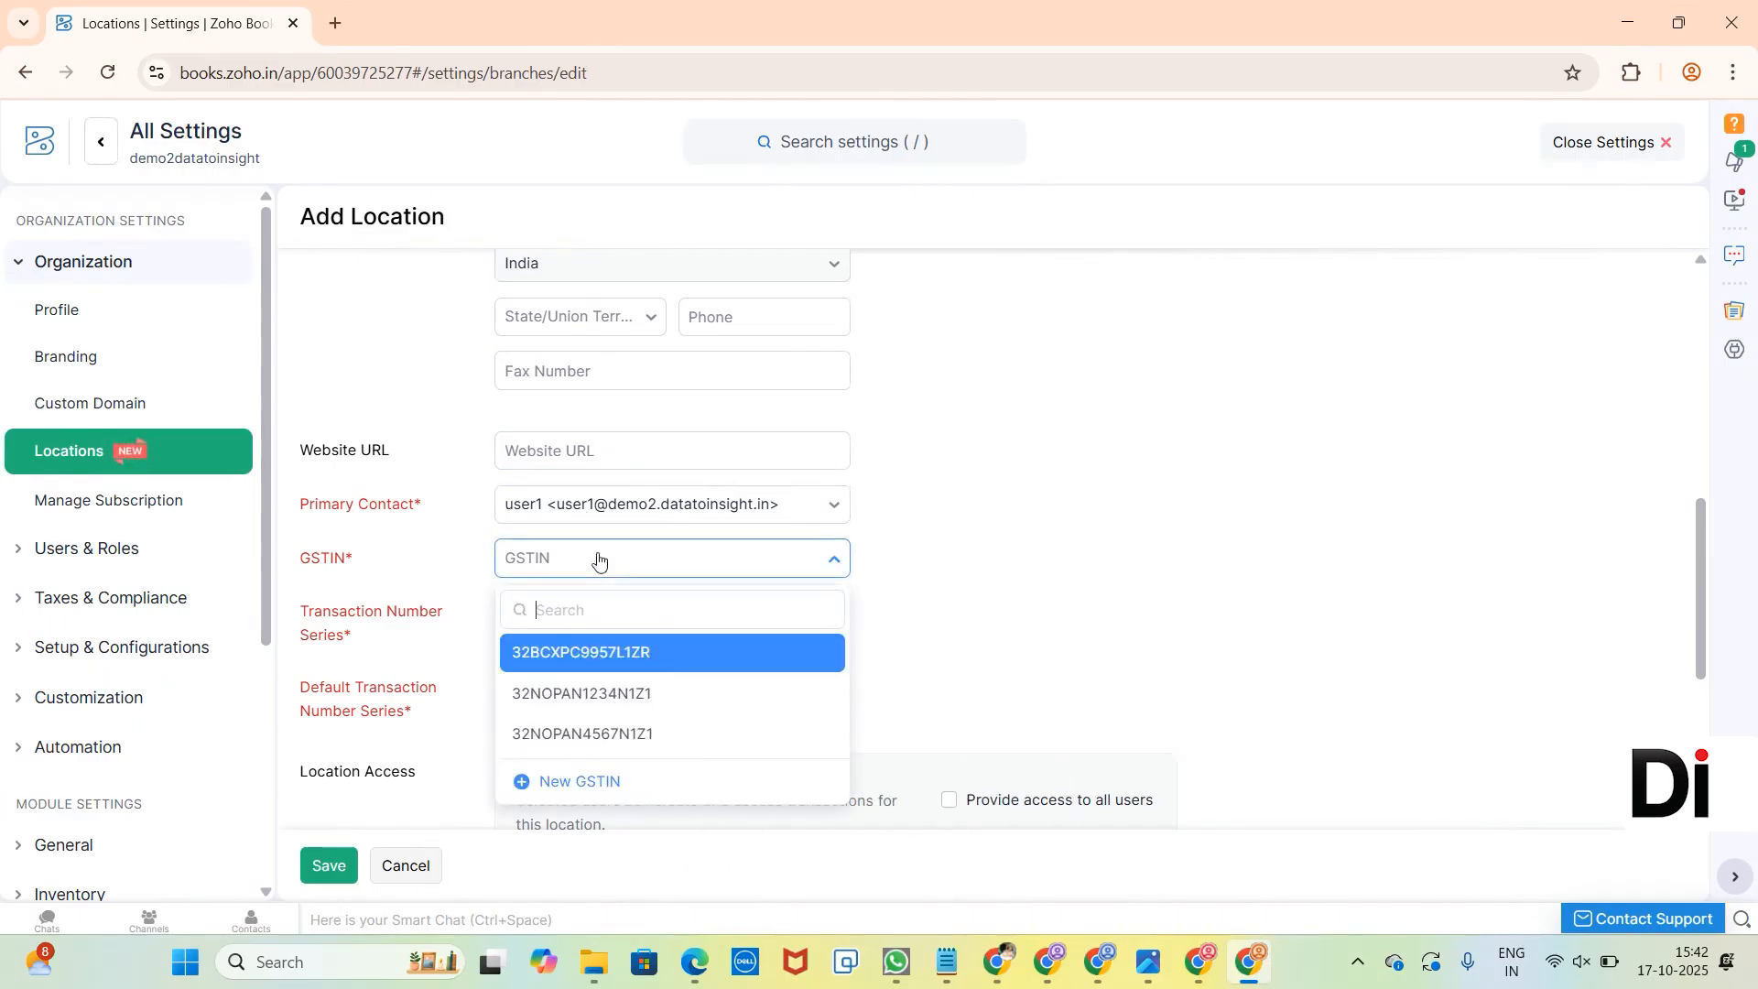
{"action": "left_click", "coordinate": [617, 735]}
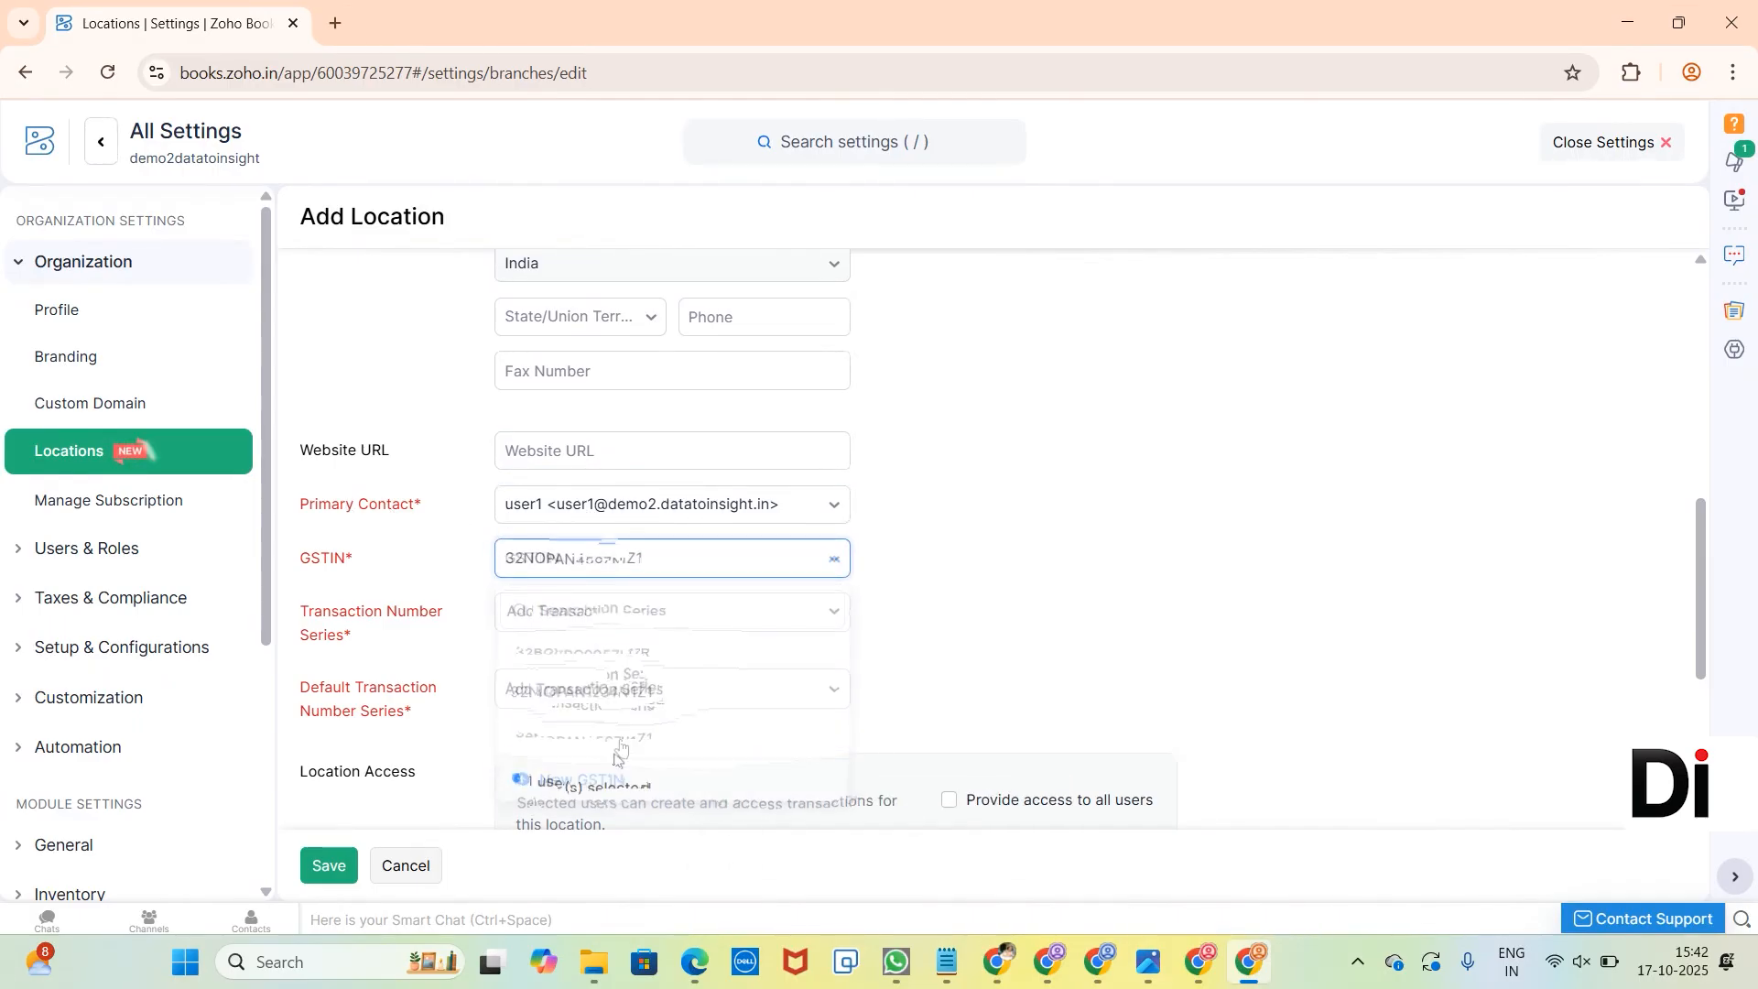
Review the module prefixes and starting numbers offered for a new transaction series, and close the form without saving.
{"action": "left_click", "coordinate": [562, 622]}
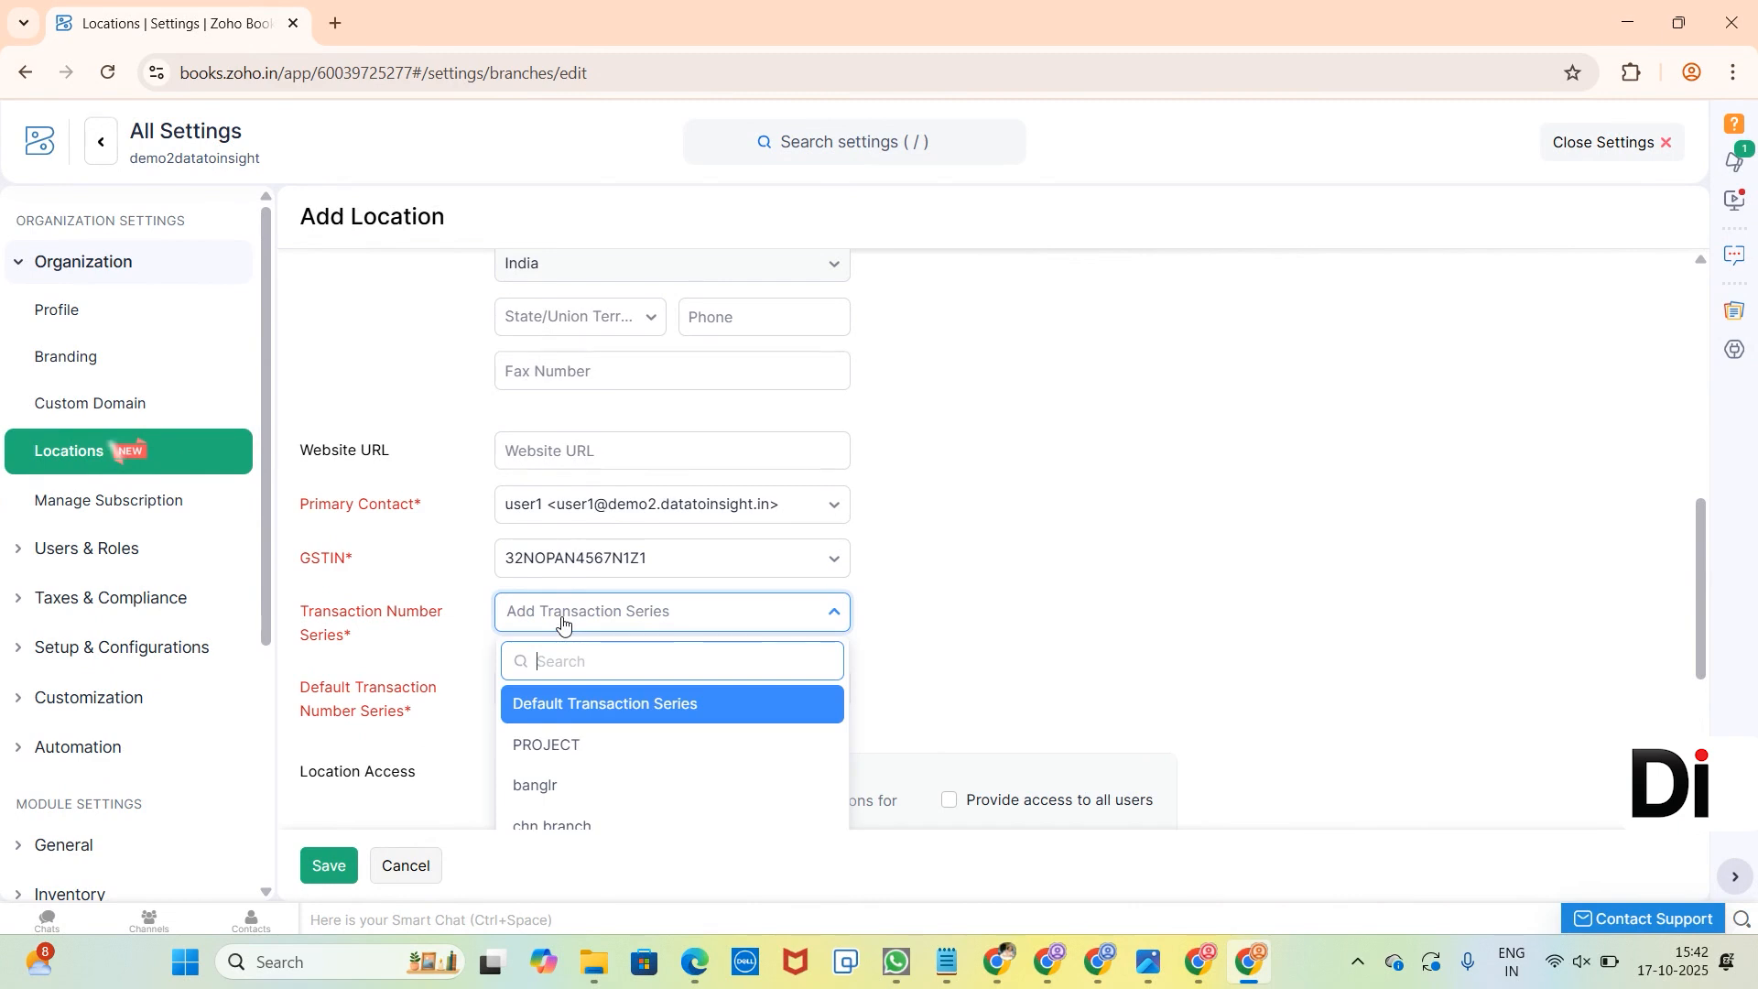
{"action": "scroll", "coordinate": [562, 622], "scroll_direction": "down", "scroll_amount": 2}
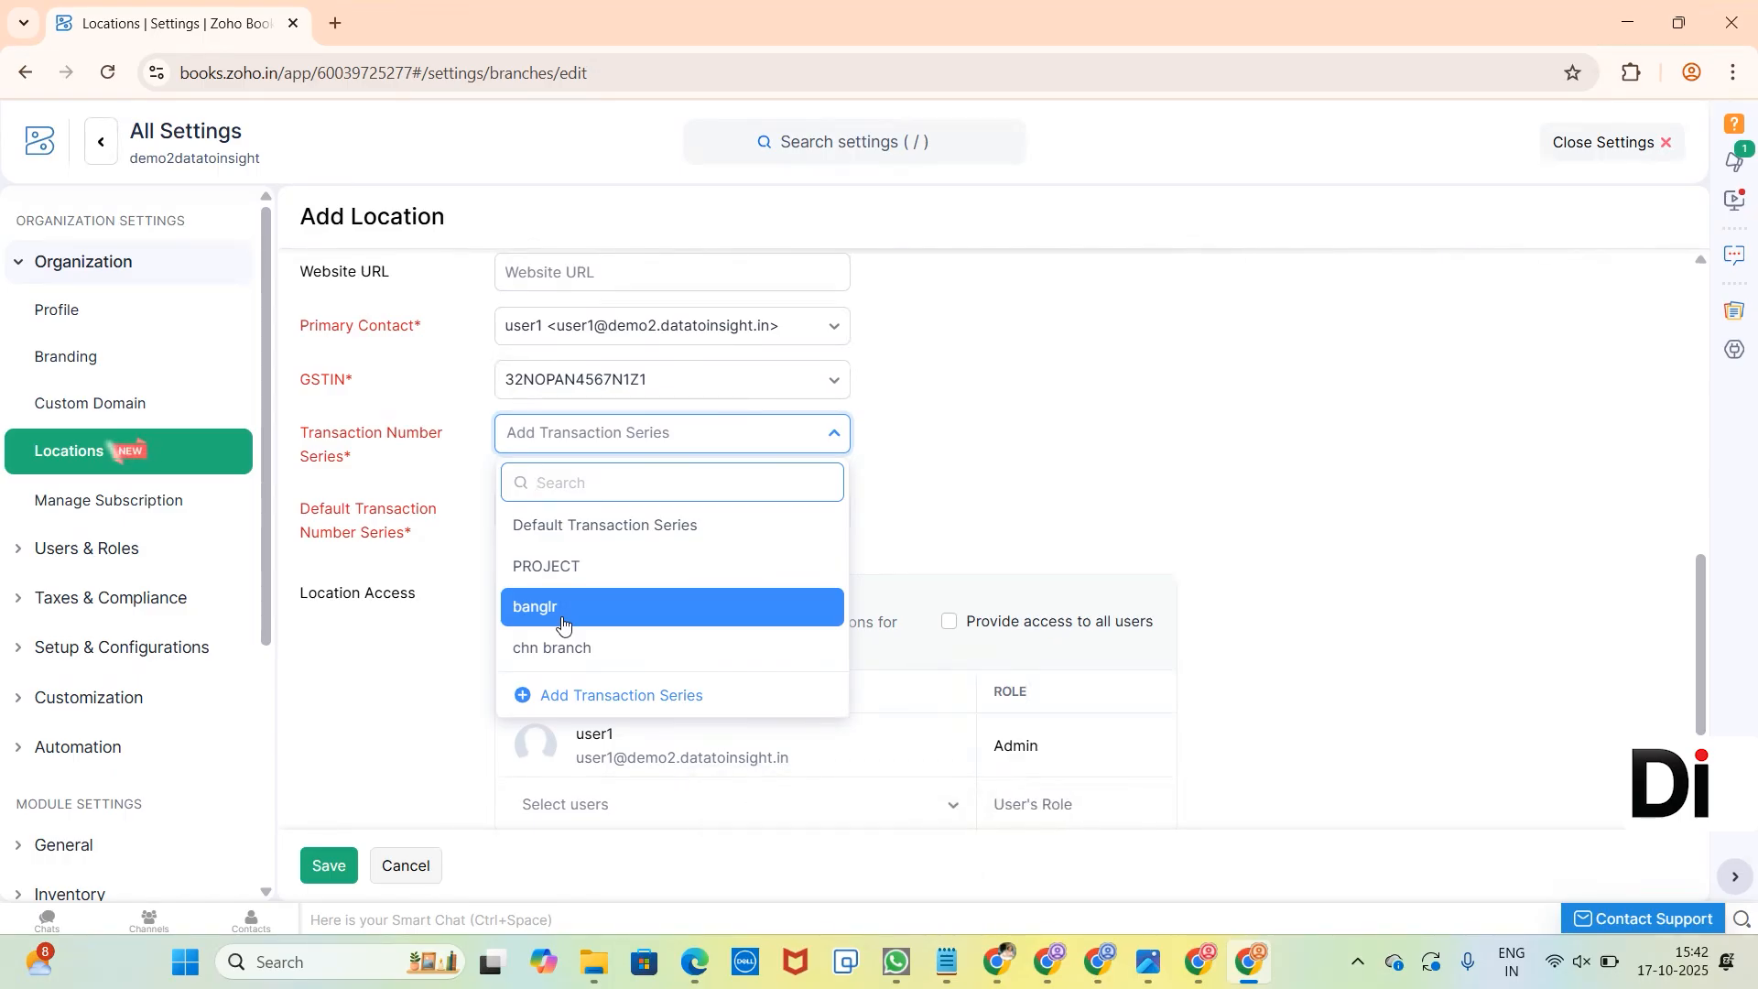
{"action": "left_click", "coordinate": [628, 696]}
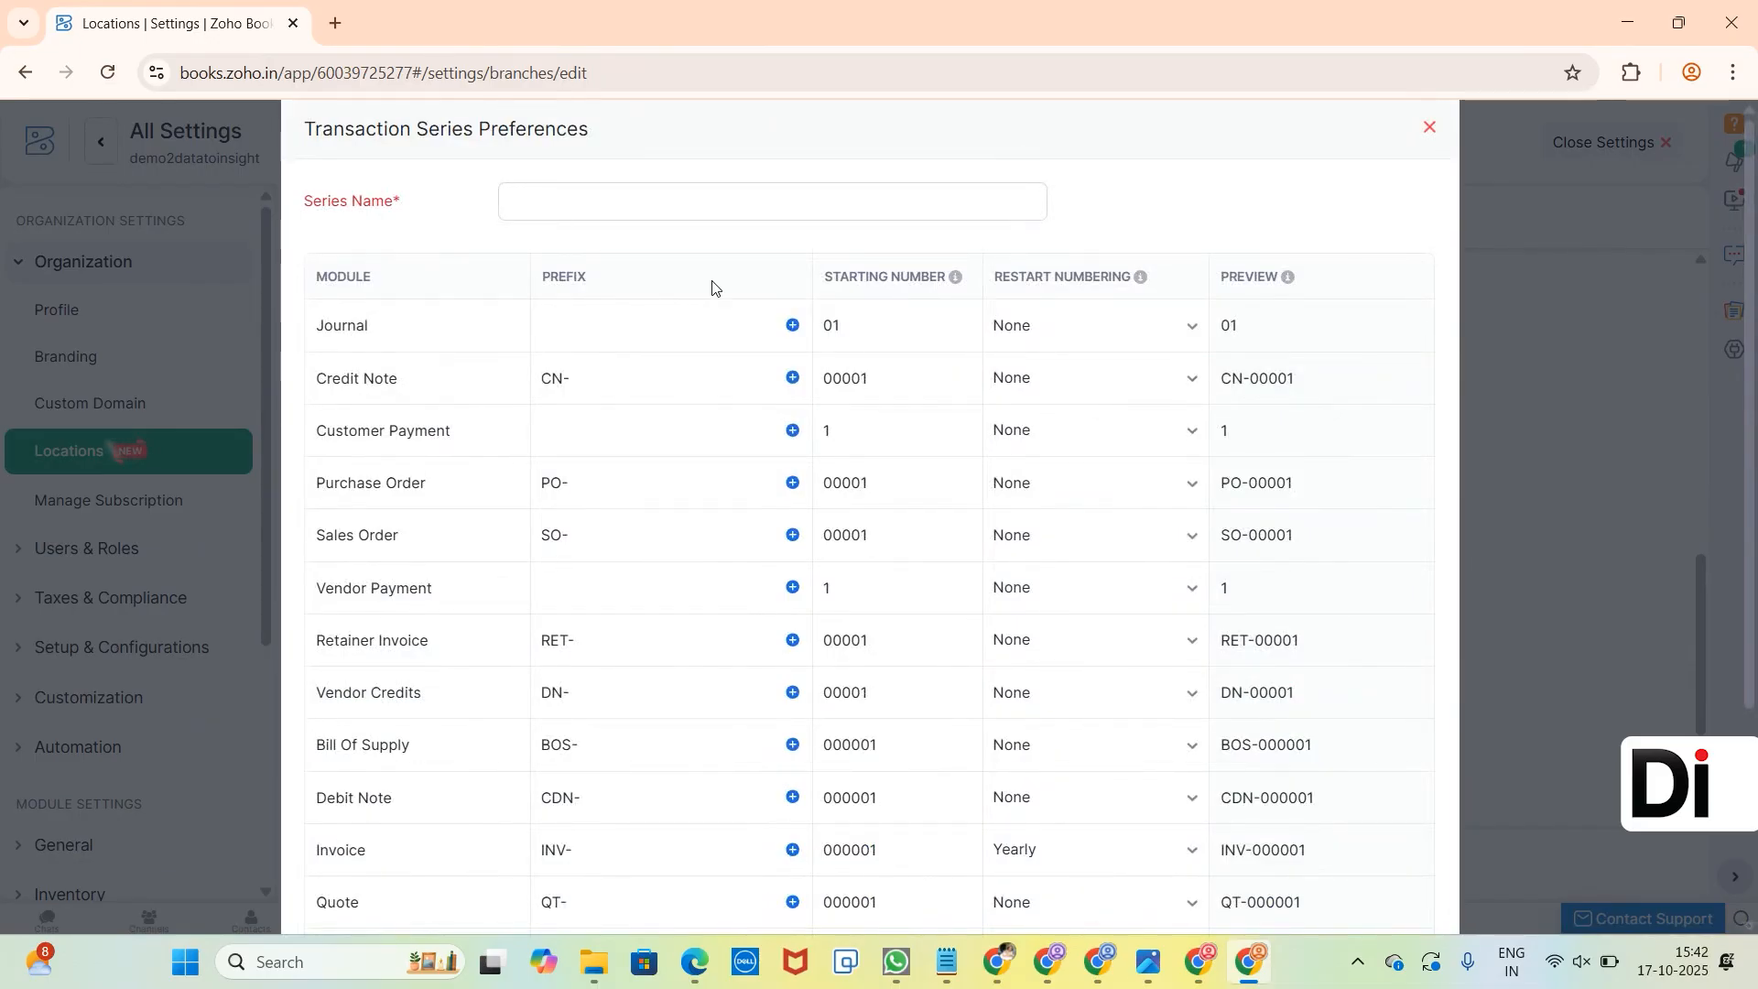
{"action": "scroll", "coordinate": [713, 287], "scroll_direction": "down", "scroll_amount": 3}
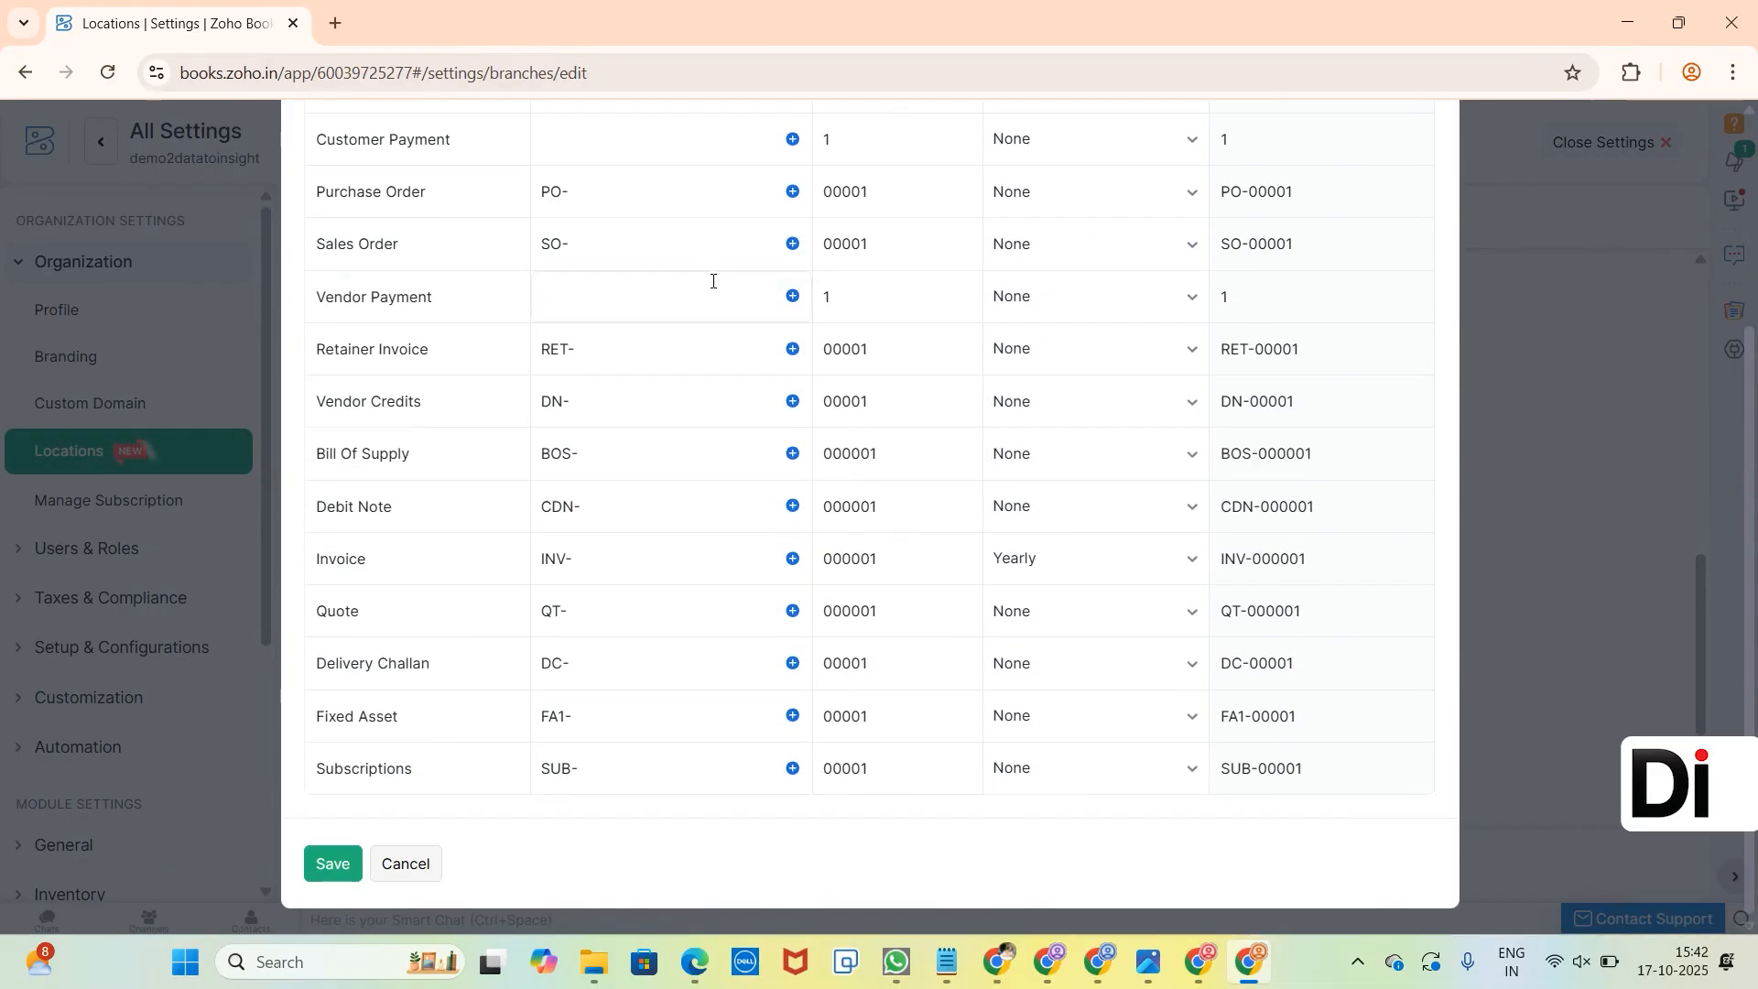
{"action": "left_click", "coordinate": [418, 877]}
Set both the transaction number series and the default transaction number series to chn branch, and save the location.
{"action": "left_click", "coordinate": [616, 431]}
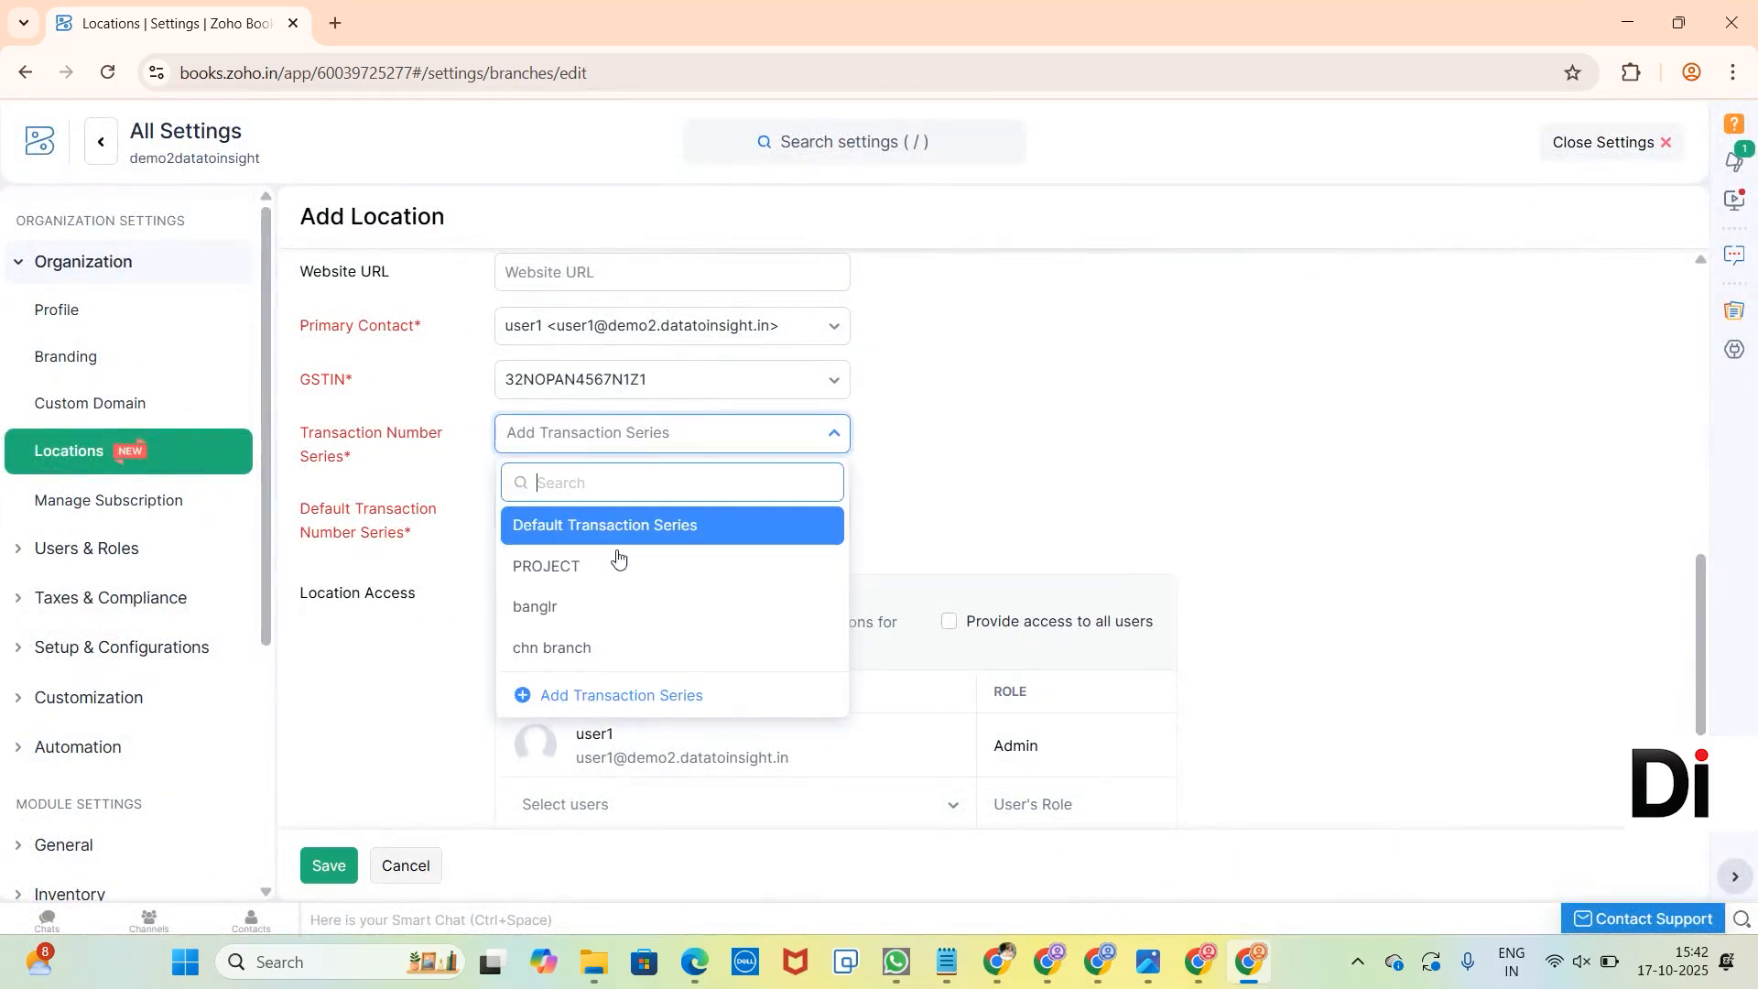
{"action": "left_click", "coordinate": [586, 643]}
{"action": "left_click", "coordinate": [650, 522]}
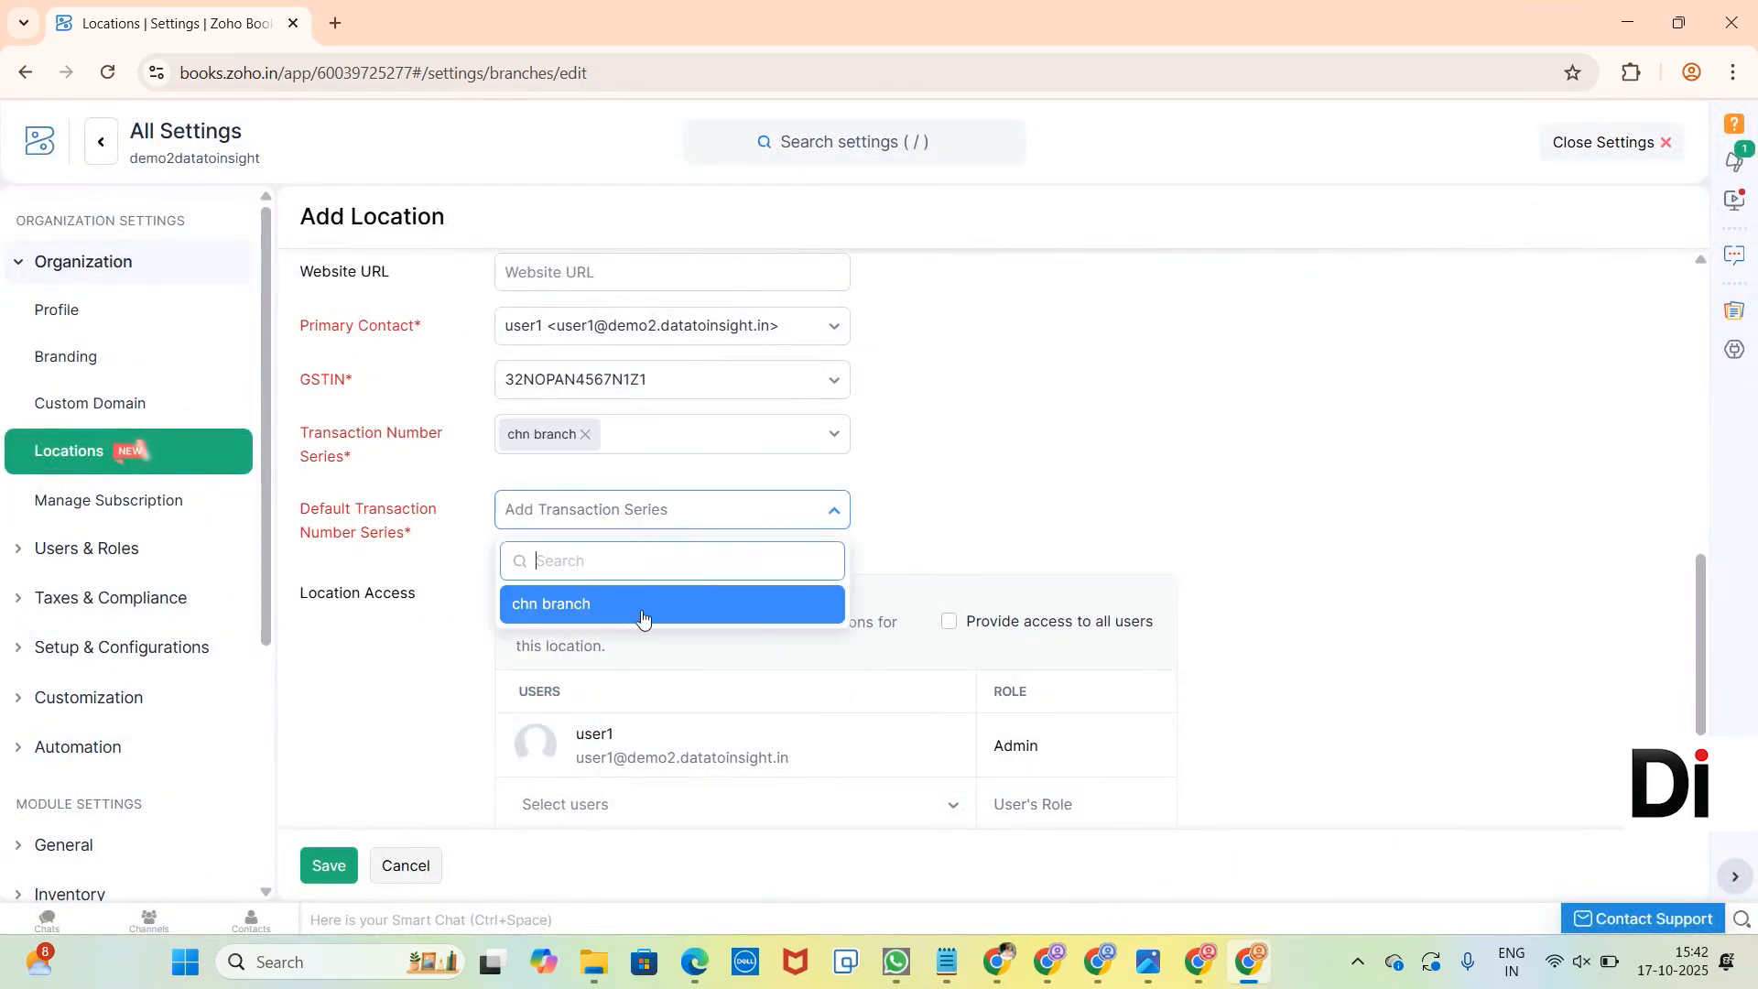
{"action": "left_click", "coordinate": [642, 605]}
{"action": "scroll", "coordinate": [639, 620], "scroll_direction": "down", "scroll_amount": 1}
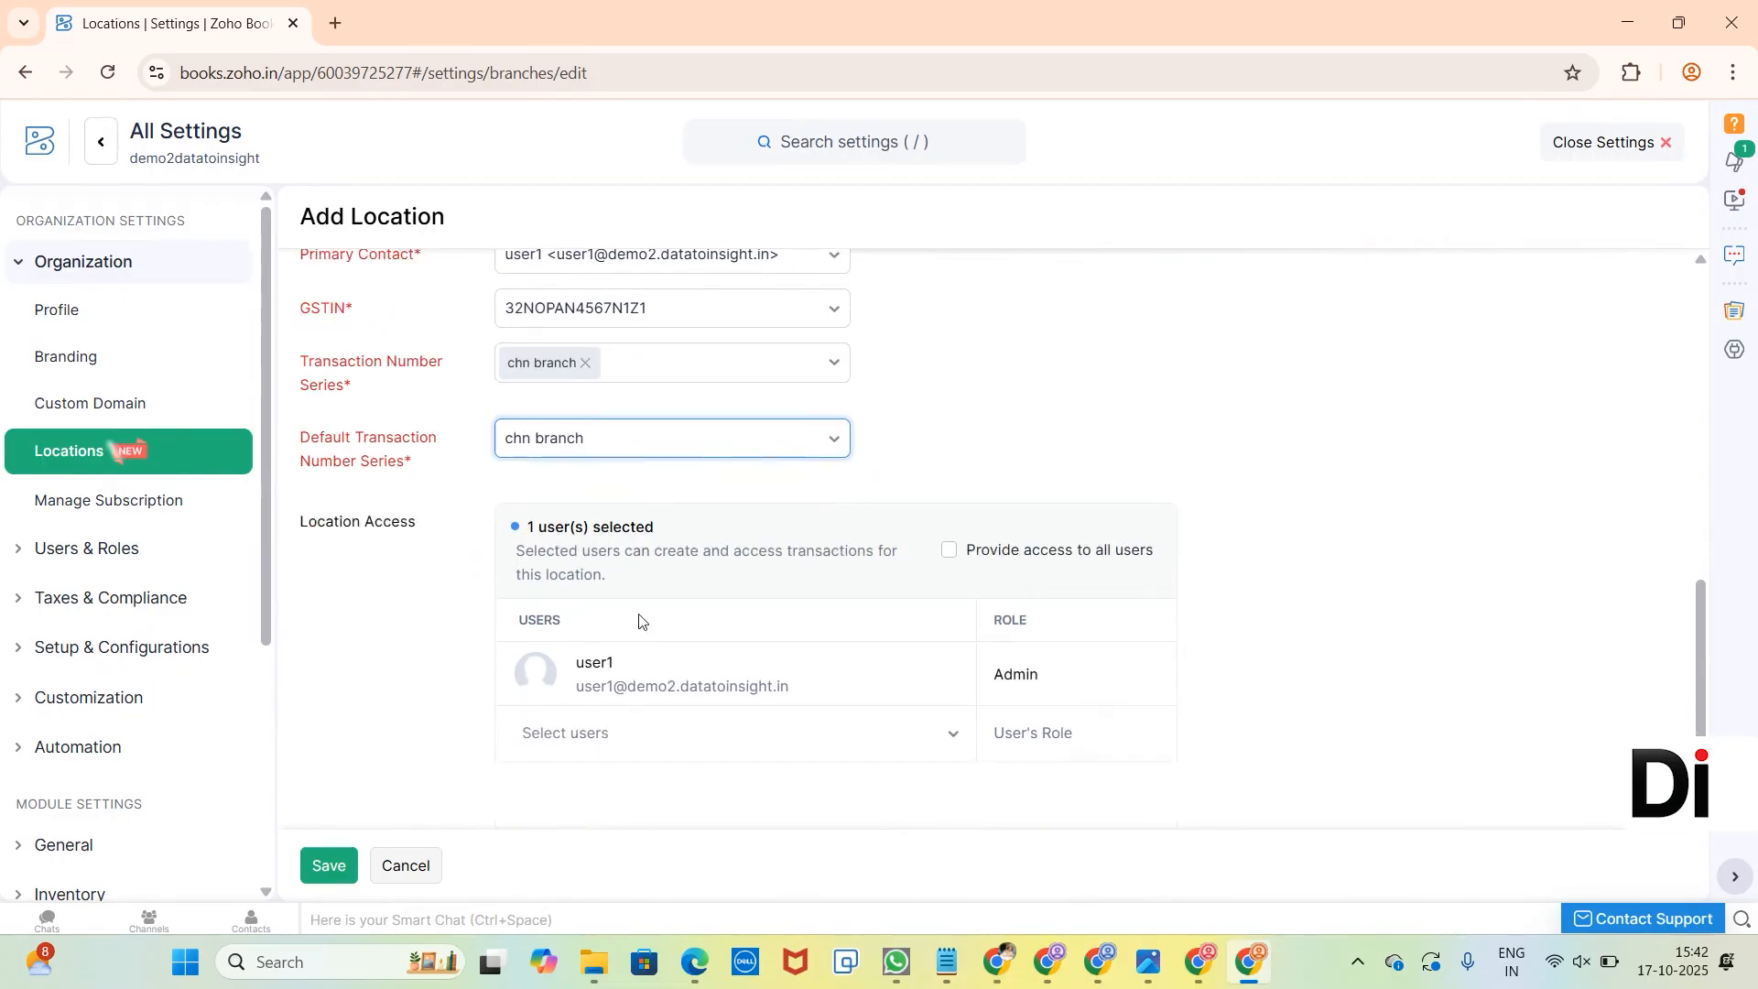
{"action": "scroll", "coordinate": [639, 621], "scroll_direction": "down", "scroll_amount": 1}
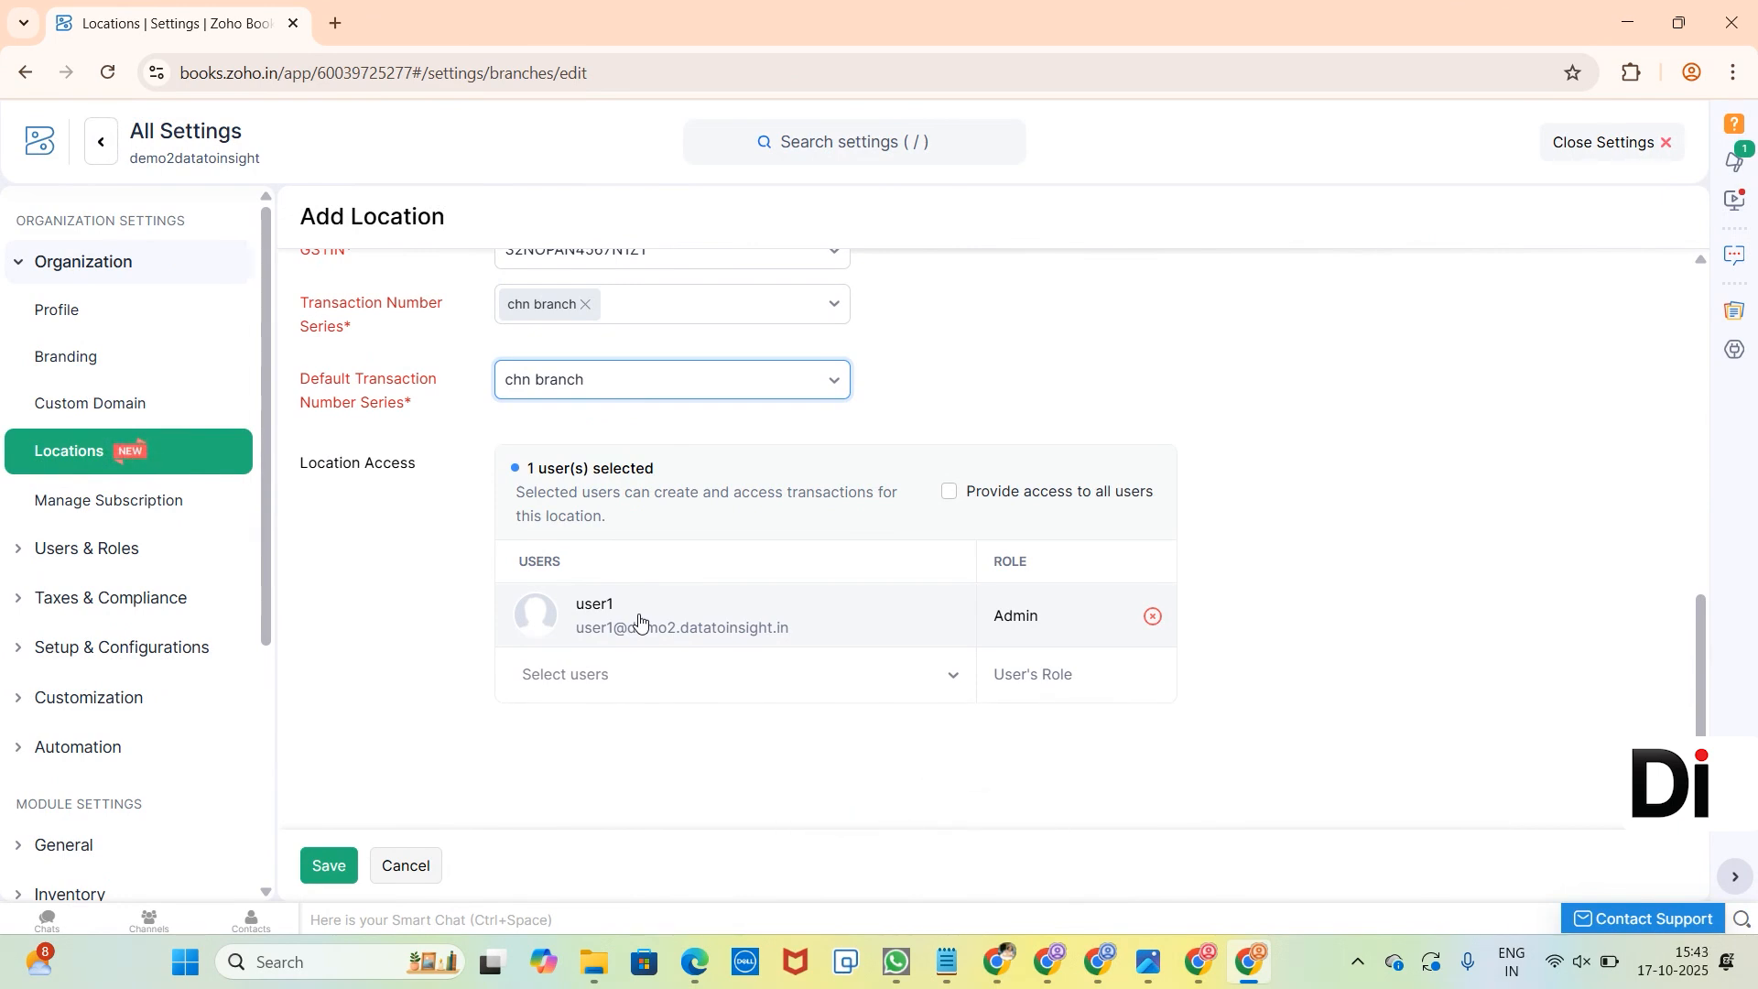
{"action": "left_click", "coordinate": [330, 878]}
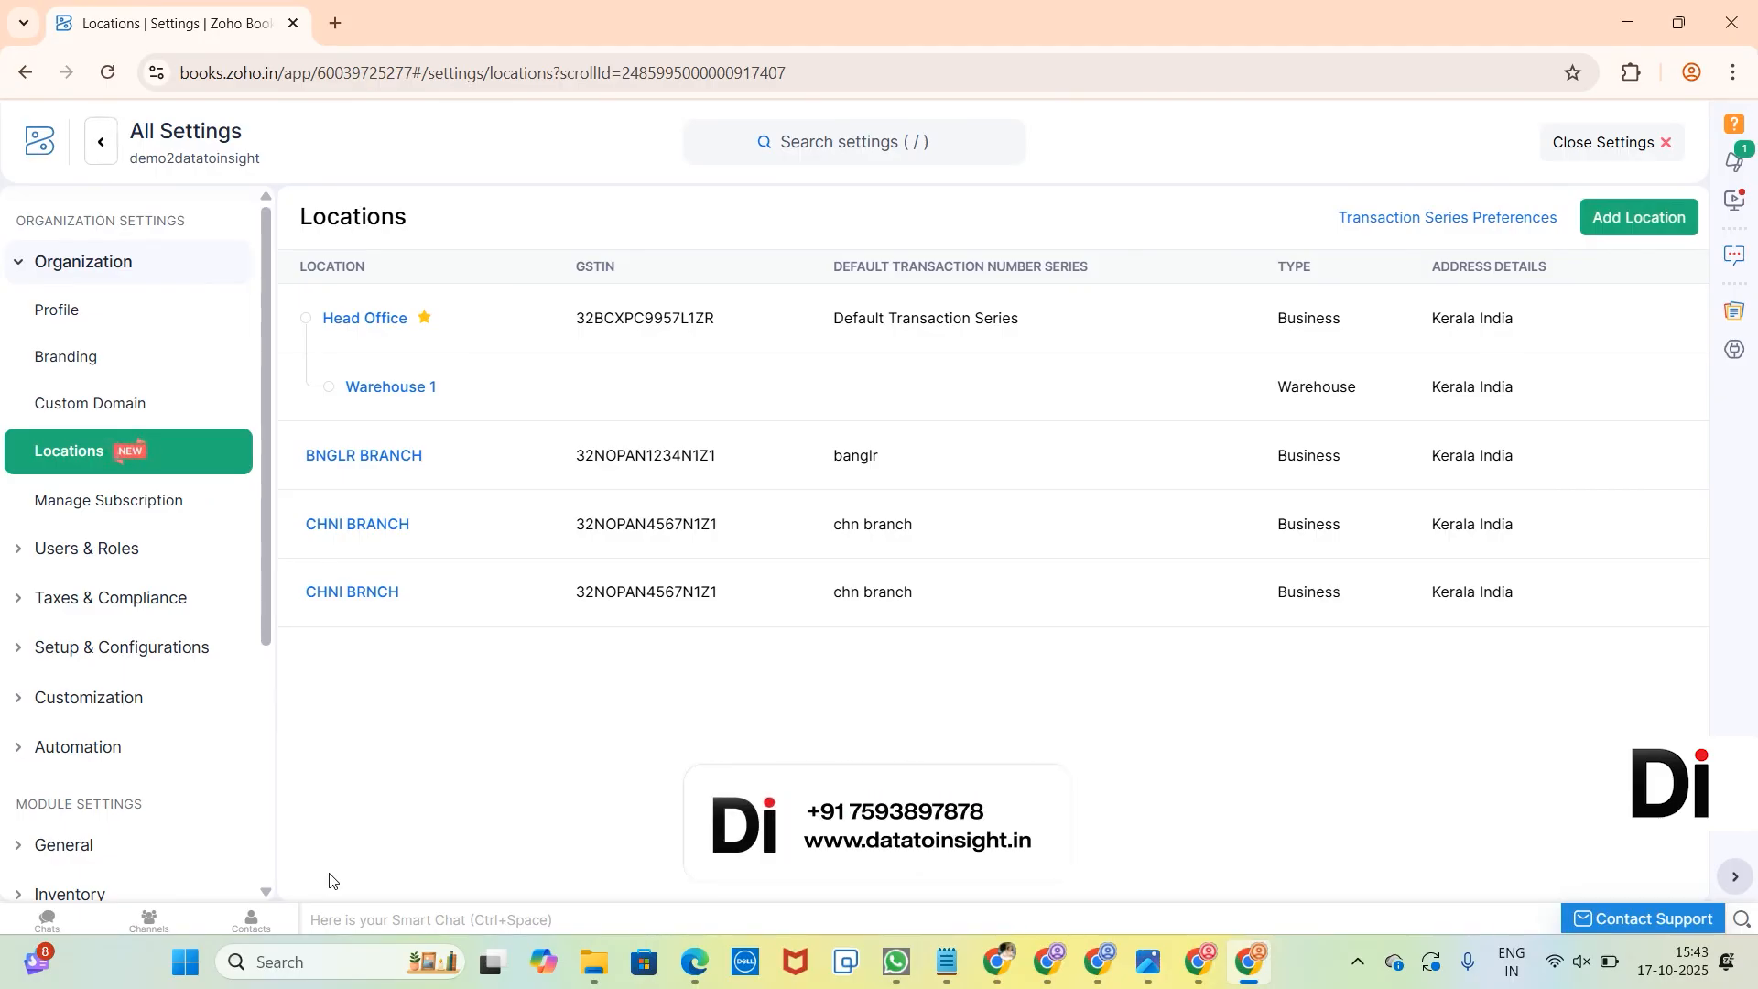
Leave the settings and start a new sales invoice with CHNI BRANCH as its location.
{"action": "left_click", "coordinate": [1624, 138]}
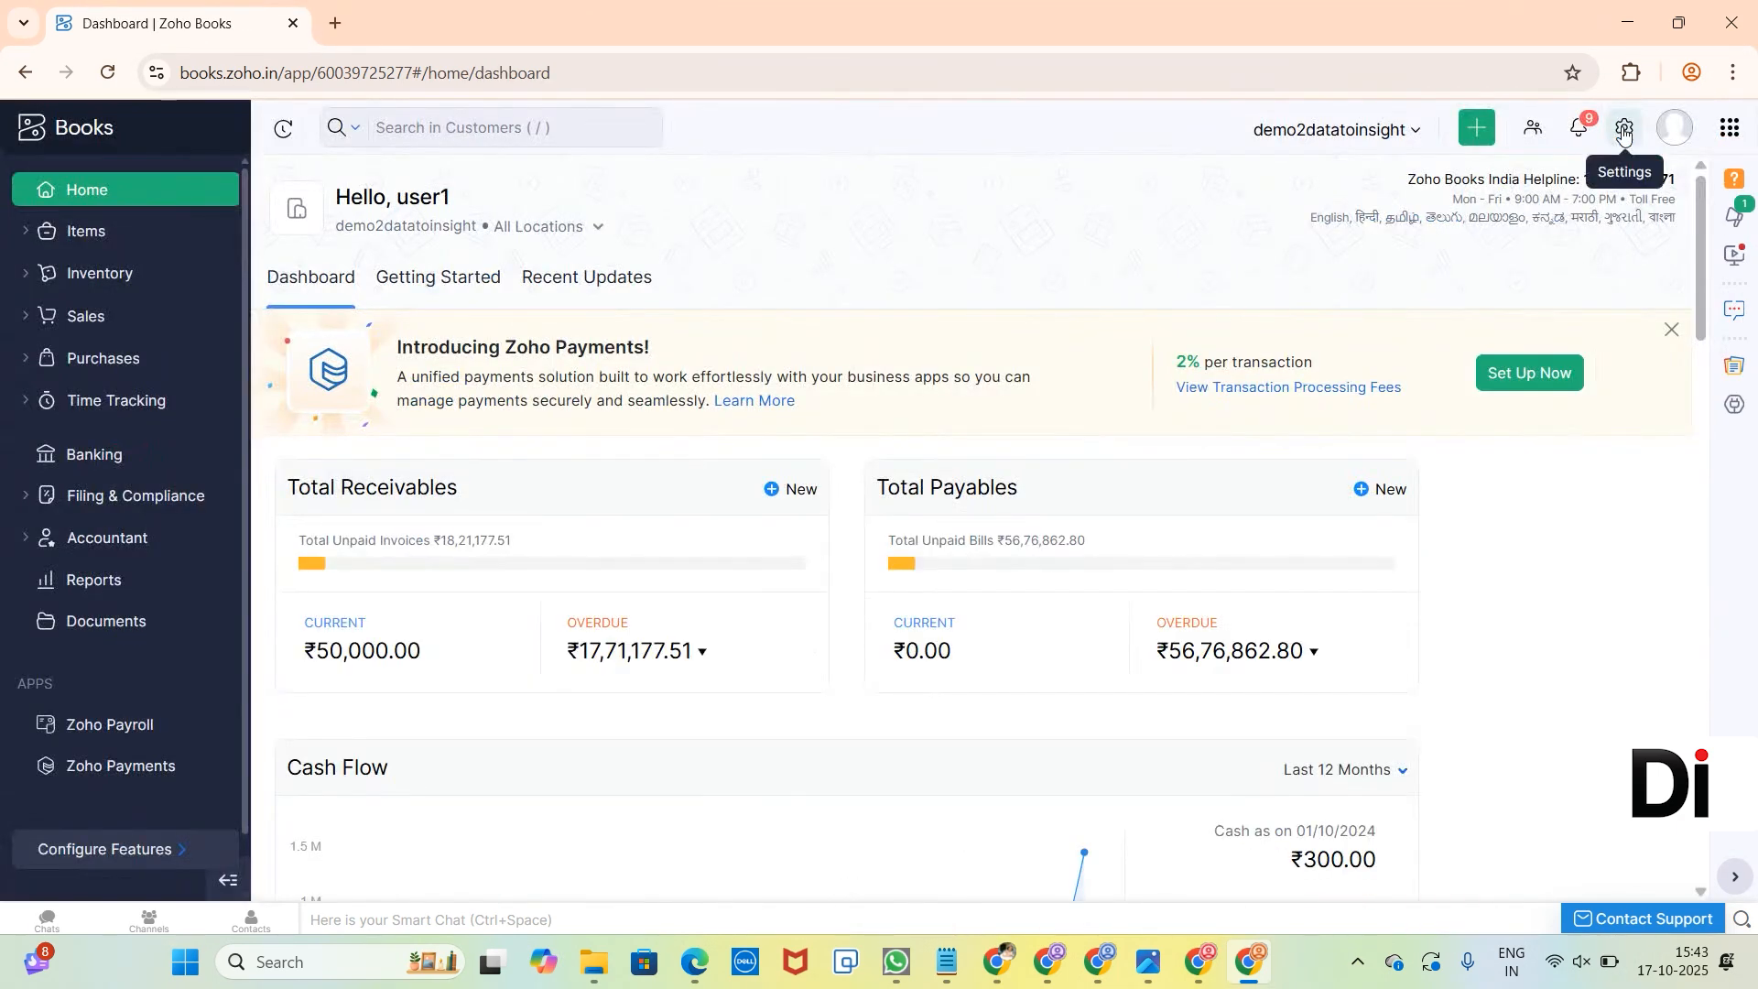
{"action": "left_click", "coordinate": [146, 325]}
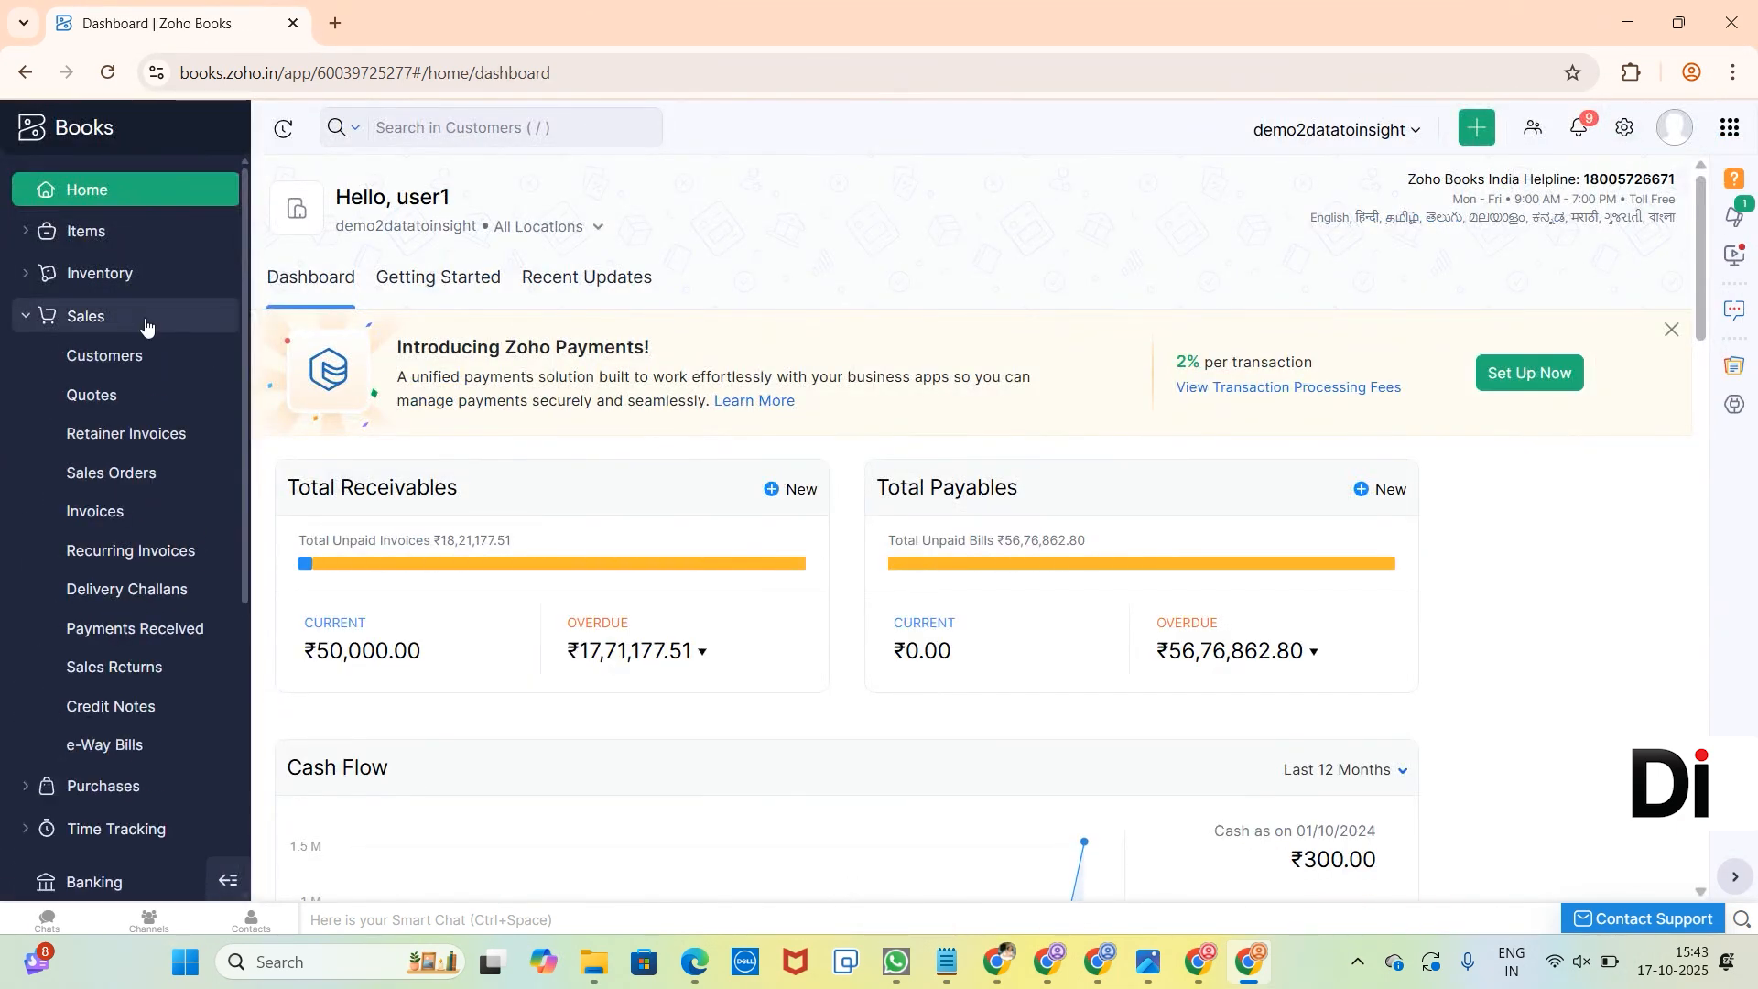
{"action": "left_click", "coordinate": [133, 526]}
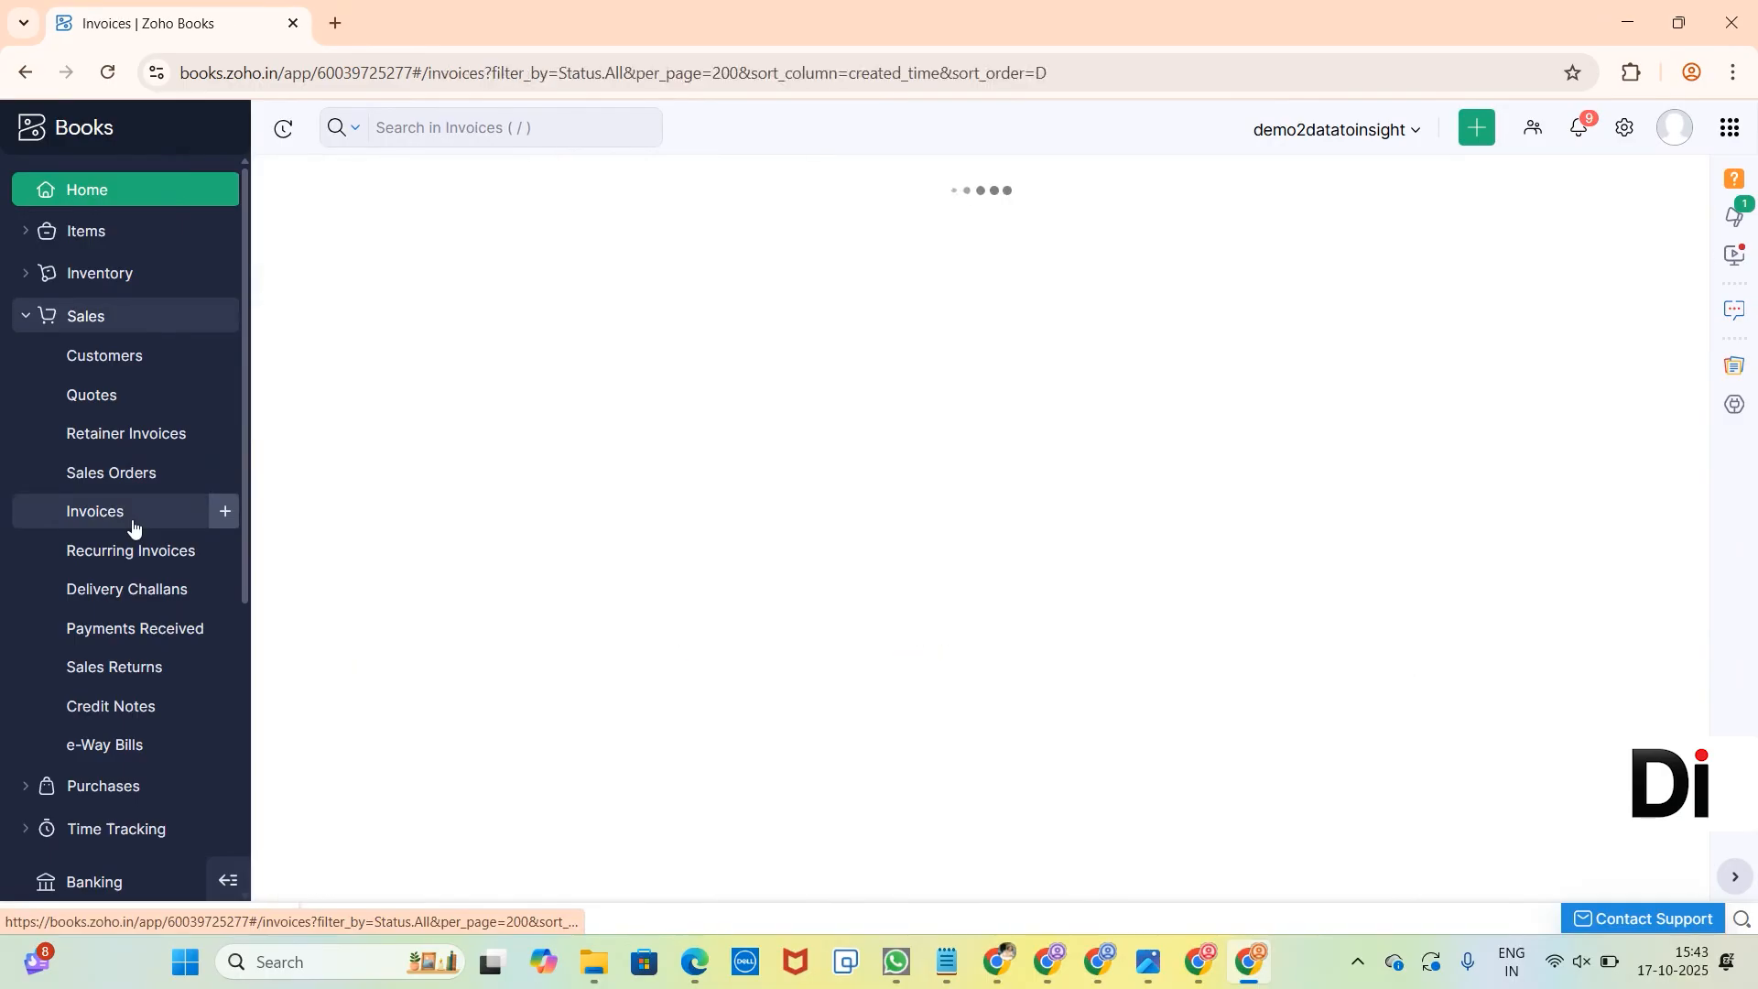
{"action": "left_click", "coordinate": [1571, 192]}
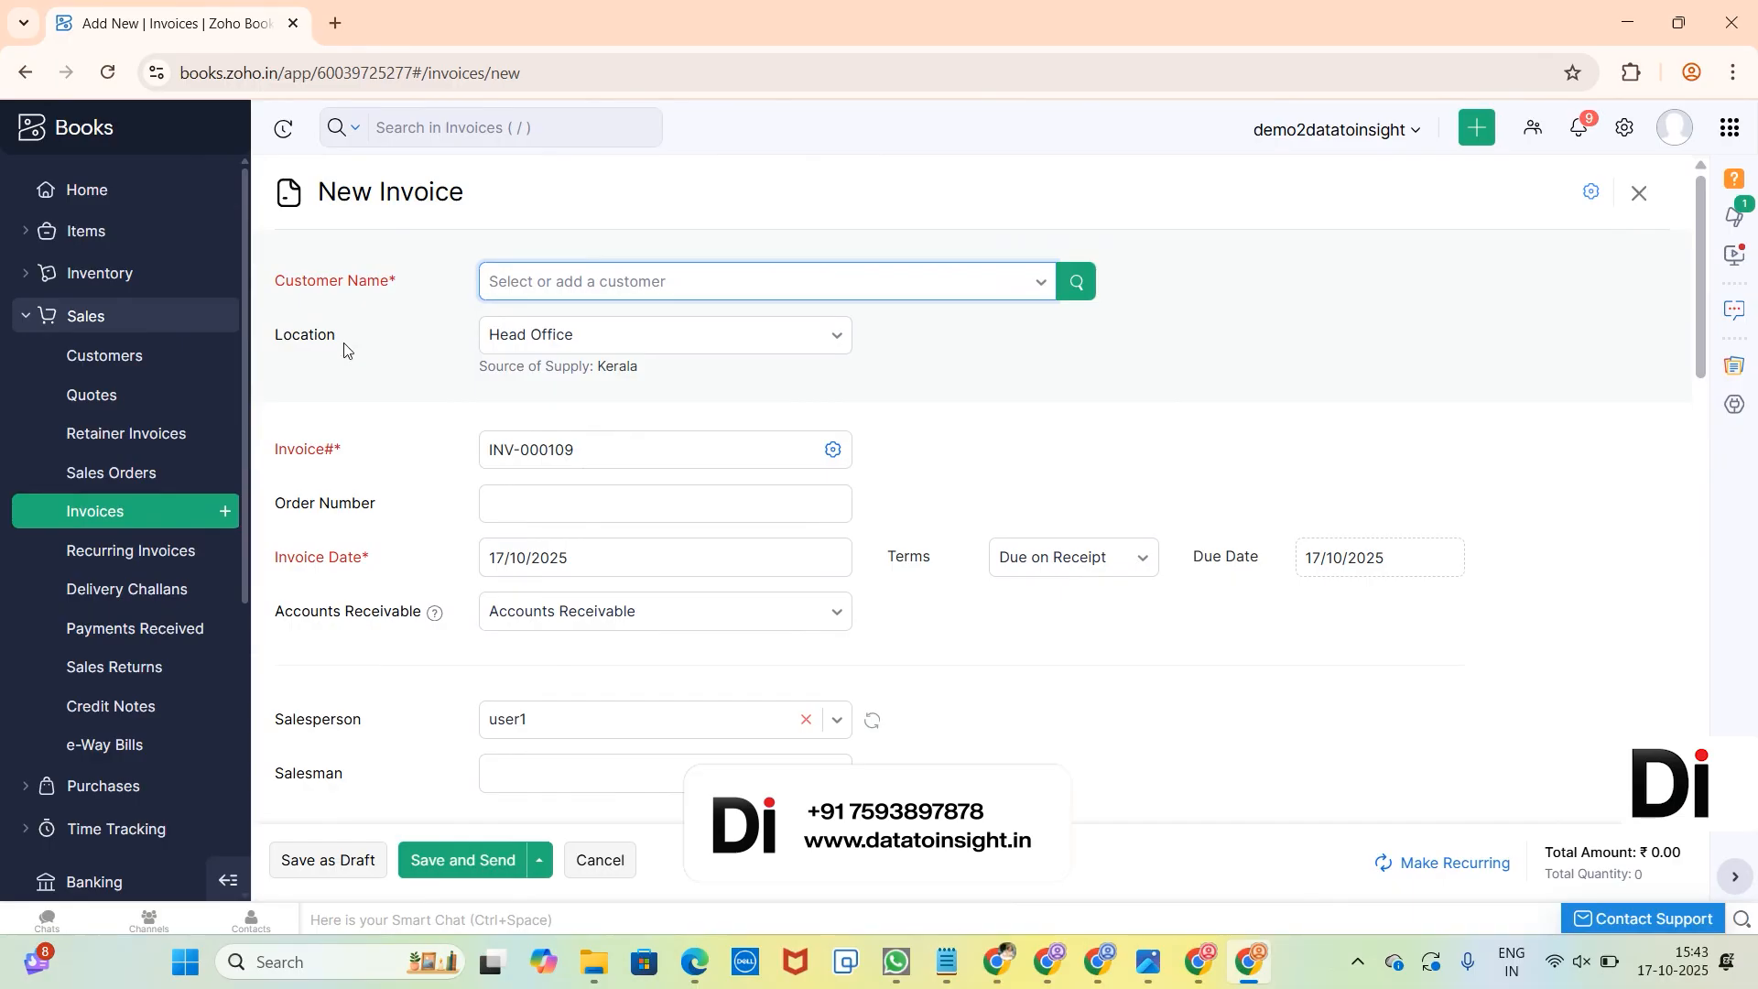
{"action": "left_click", "coordinate": [579, 347]}
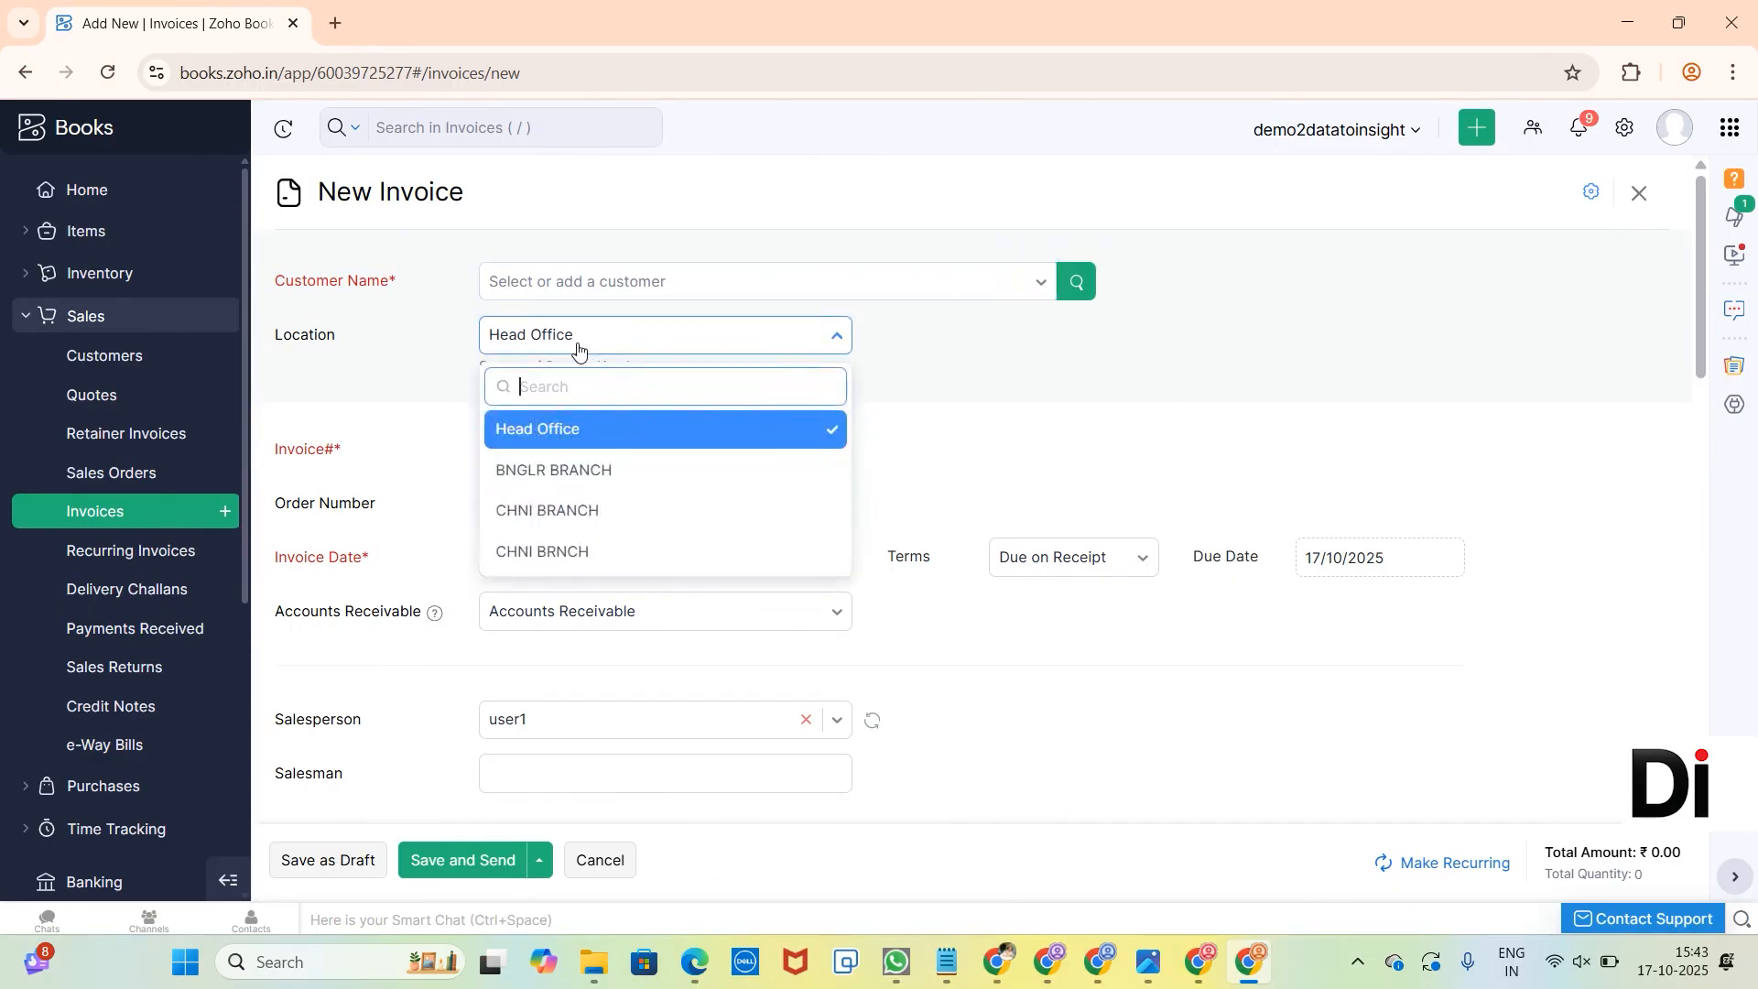
{"action": "left_click", "coordinate": [589, 511]}
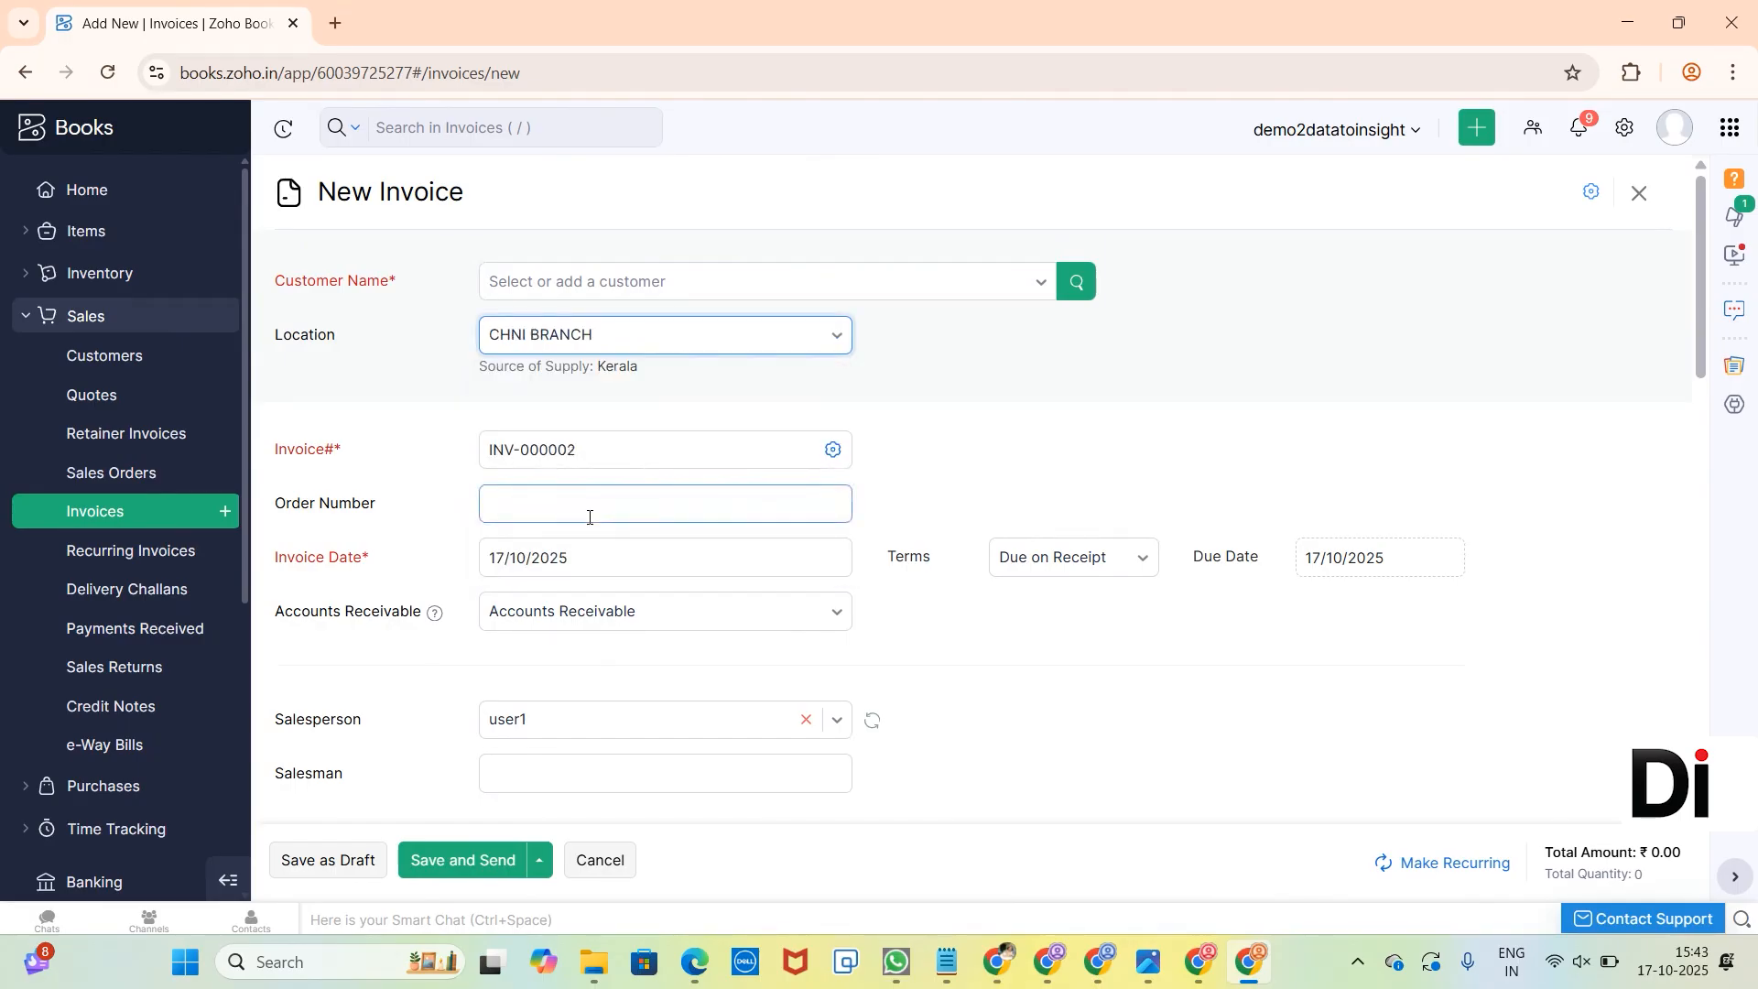
Add the item 005-1 TOY SERIES to the invoice and try to save it as a draft.
{"action": "scroll", "coordinate": [589, 517], "scroll_direction": "down", "scroll_amount": 7}
{"action": "left_click", "coordinate": [464, 470]}
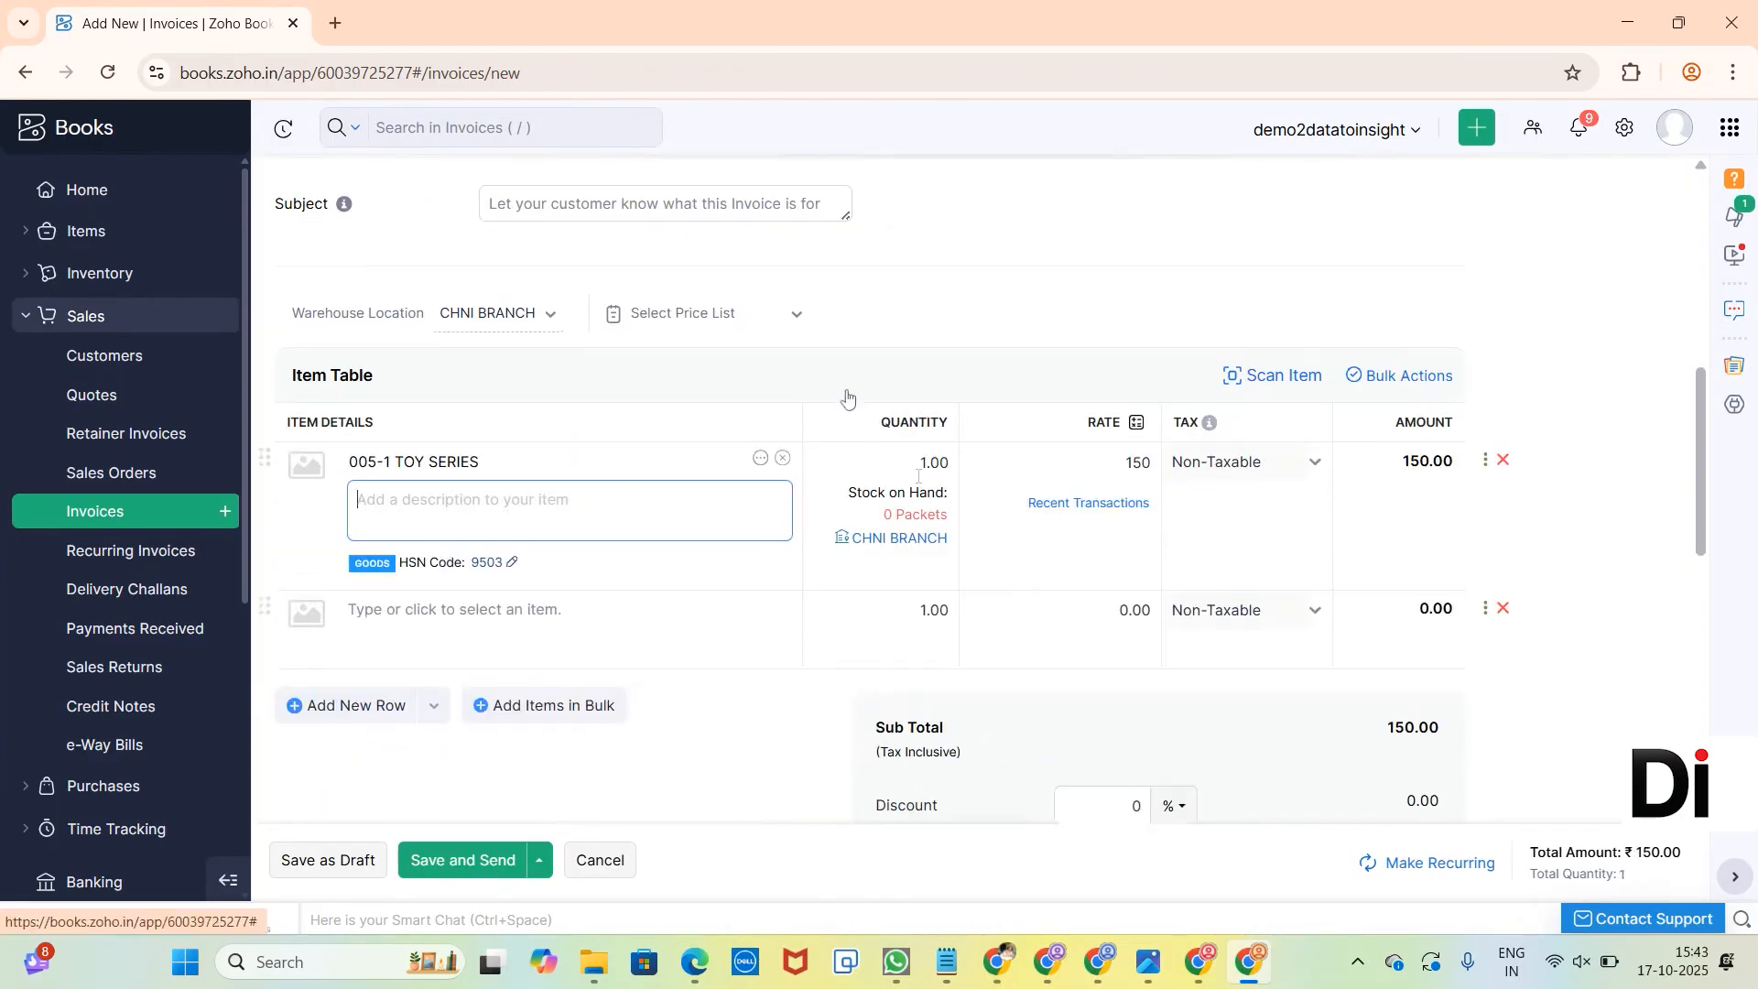
{"action": "left_click", "coordinate": [342, 861]}
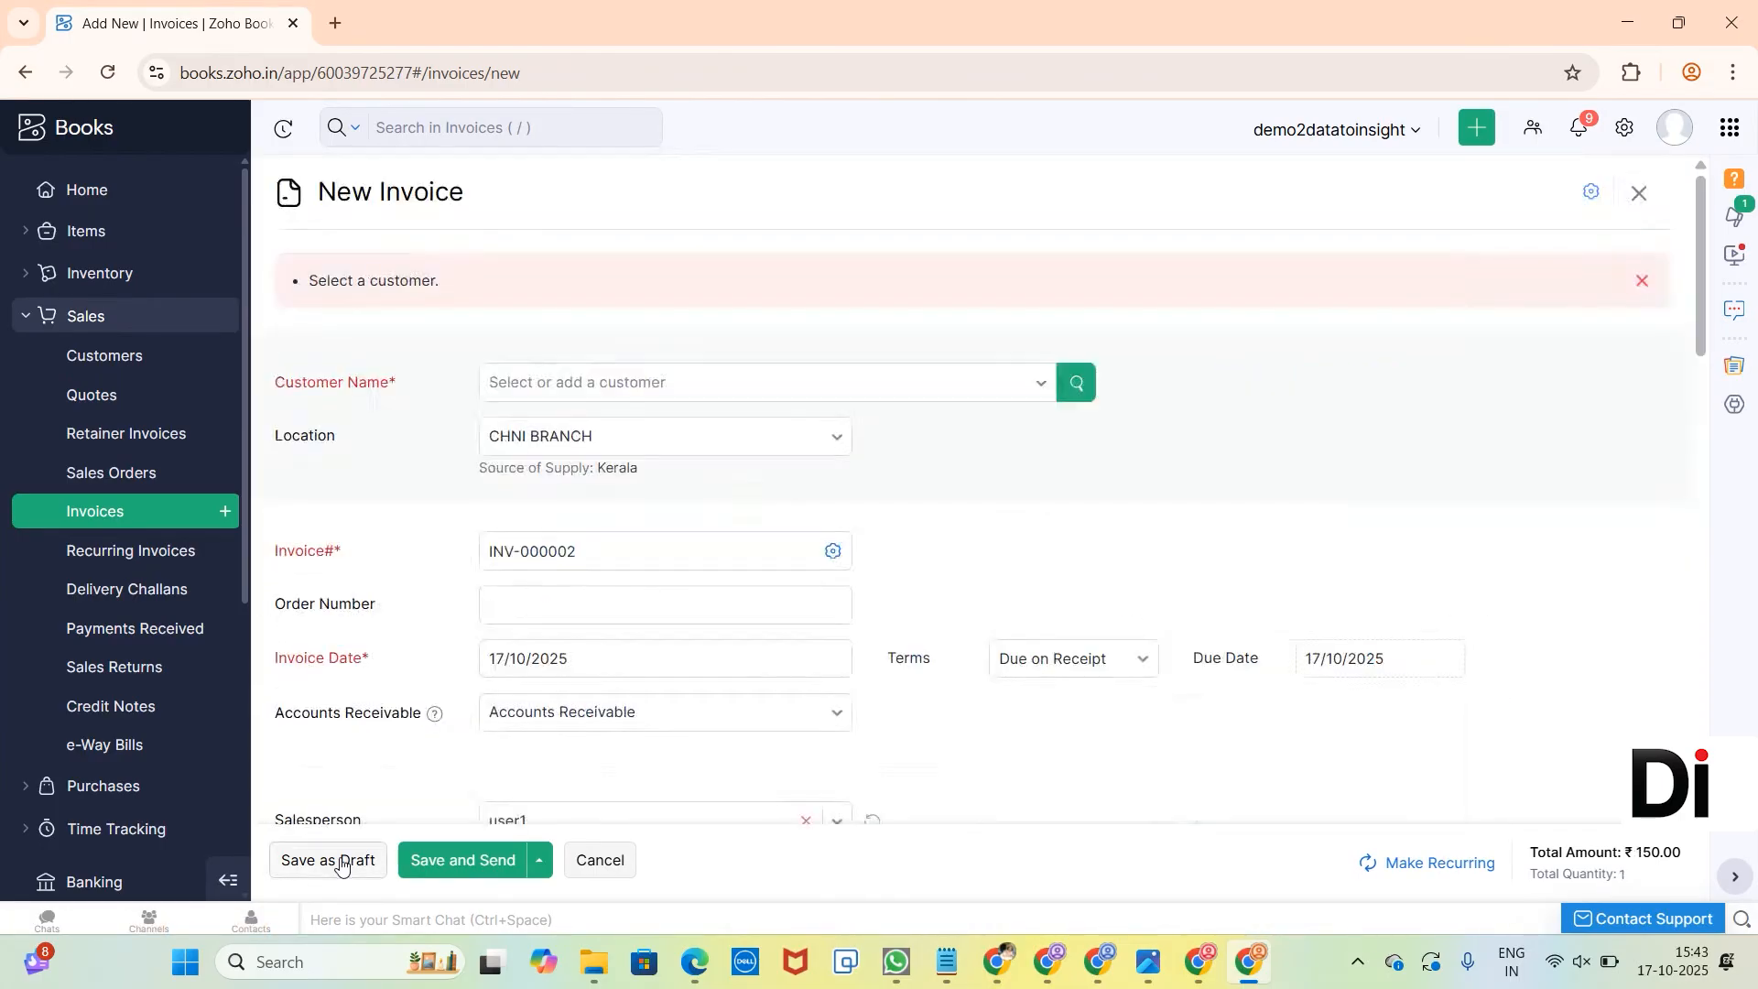
Choose ABC Hardware &Software as the invoice's customer and try again to save the draft.
{"action": "left_click", "coordinate": [621, 399]}
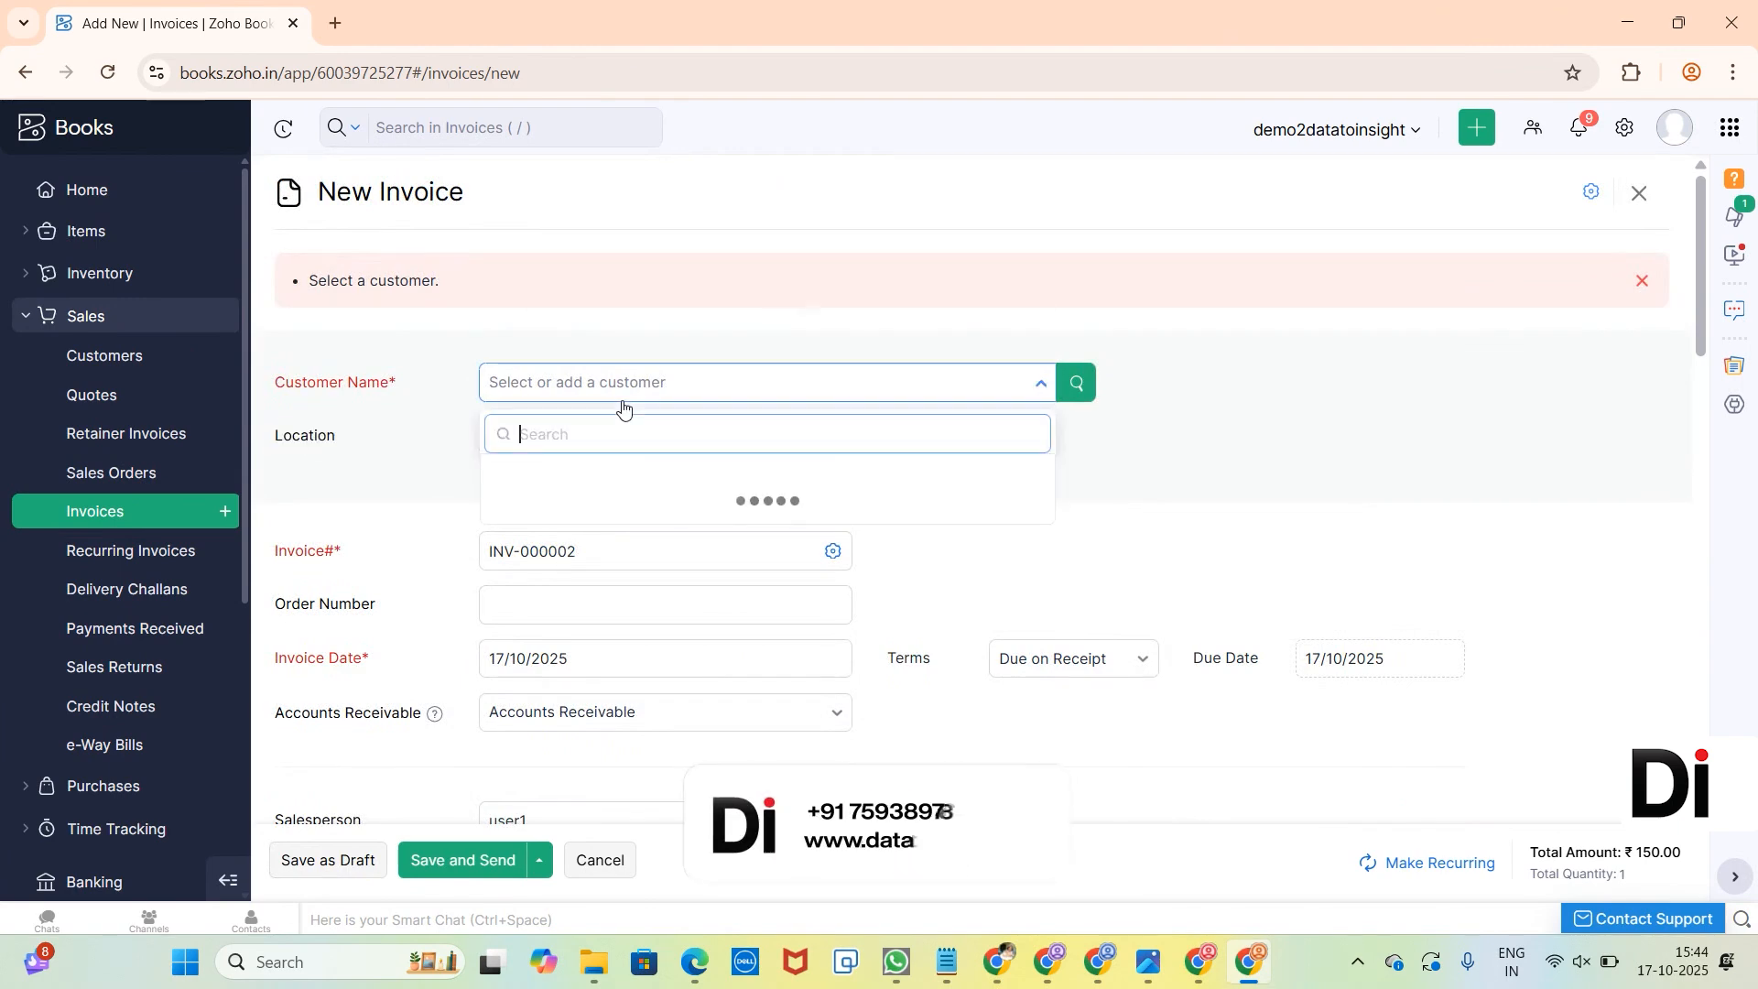
{"action": "left_click", "coordinate": [648, 494]}
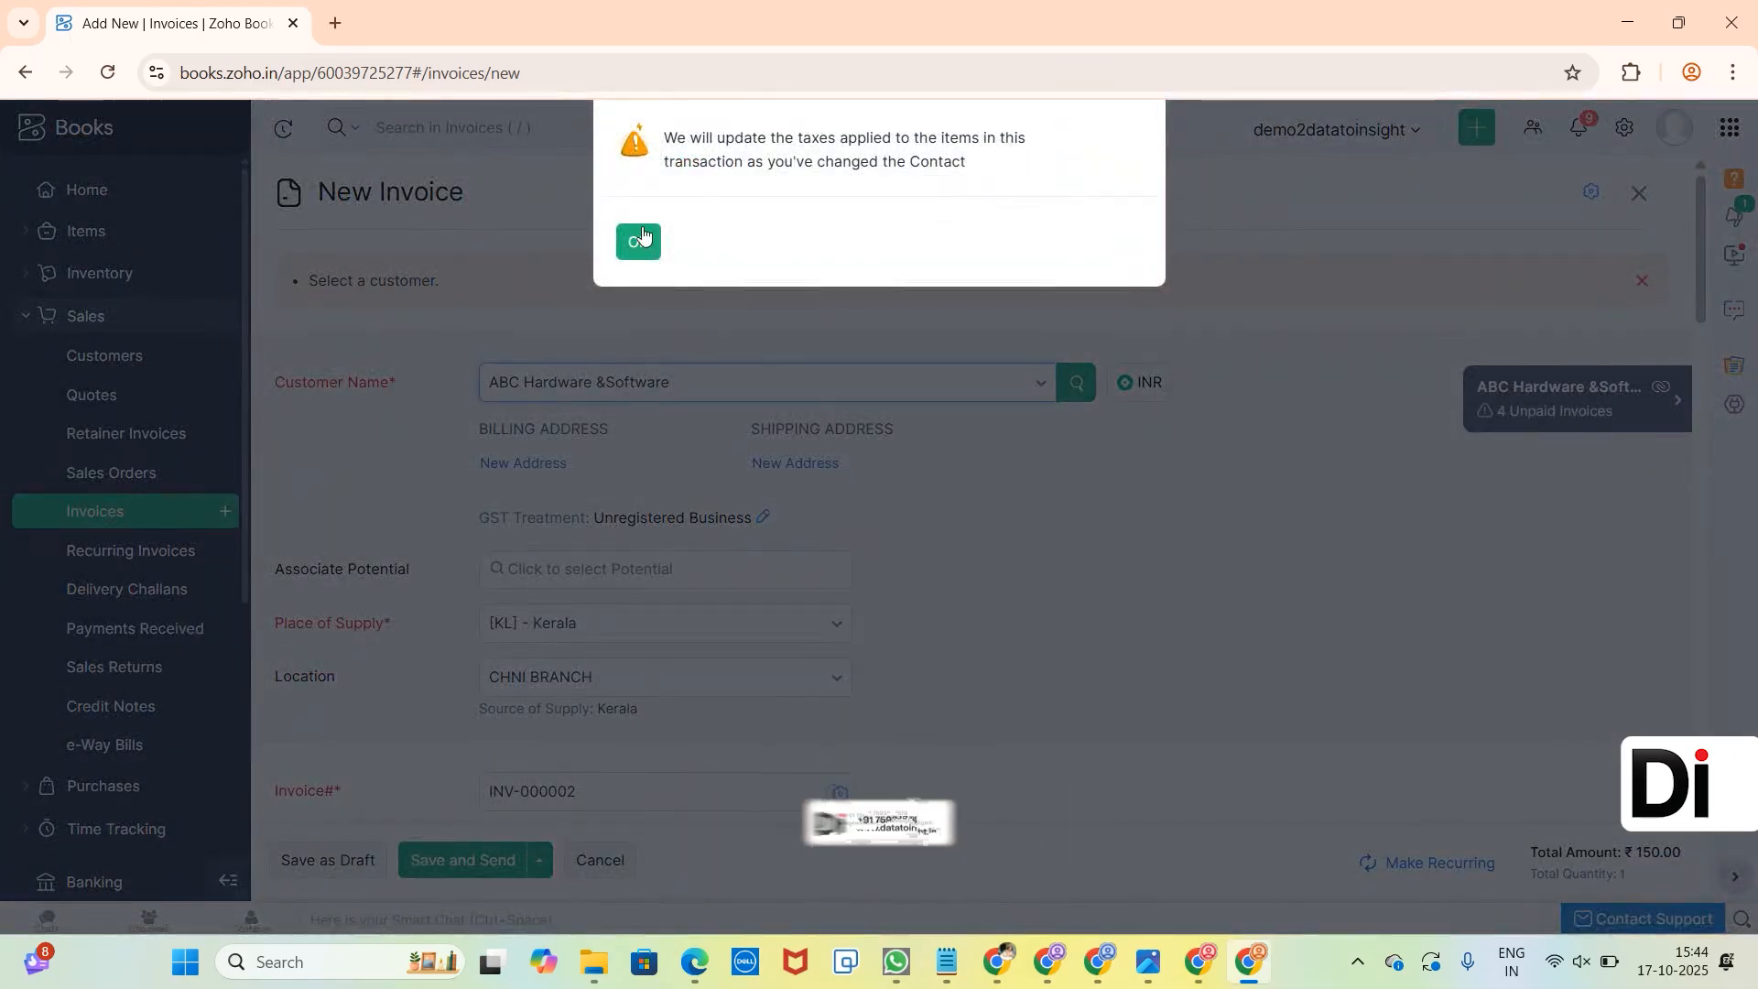
{"action": "left_click", "coordinate": [644, 240]}
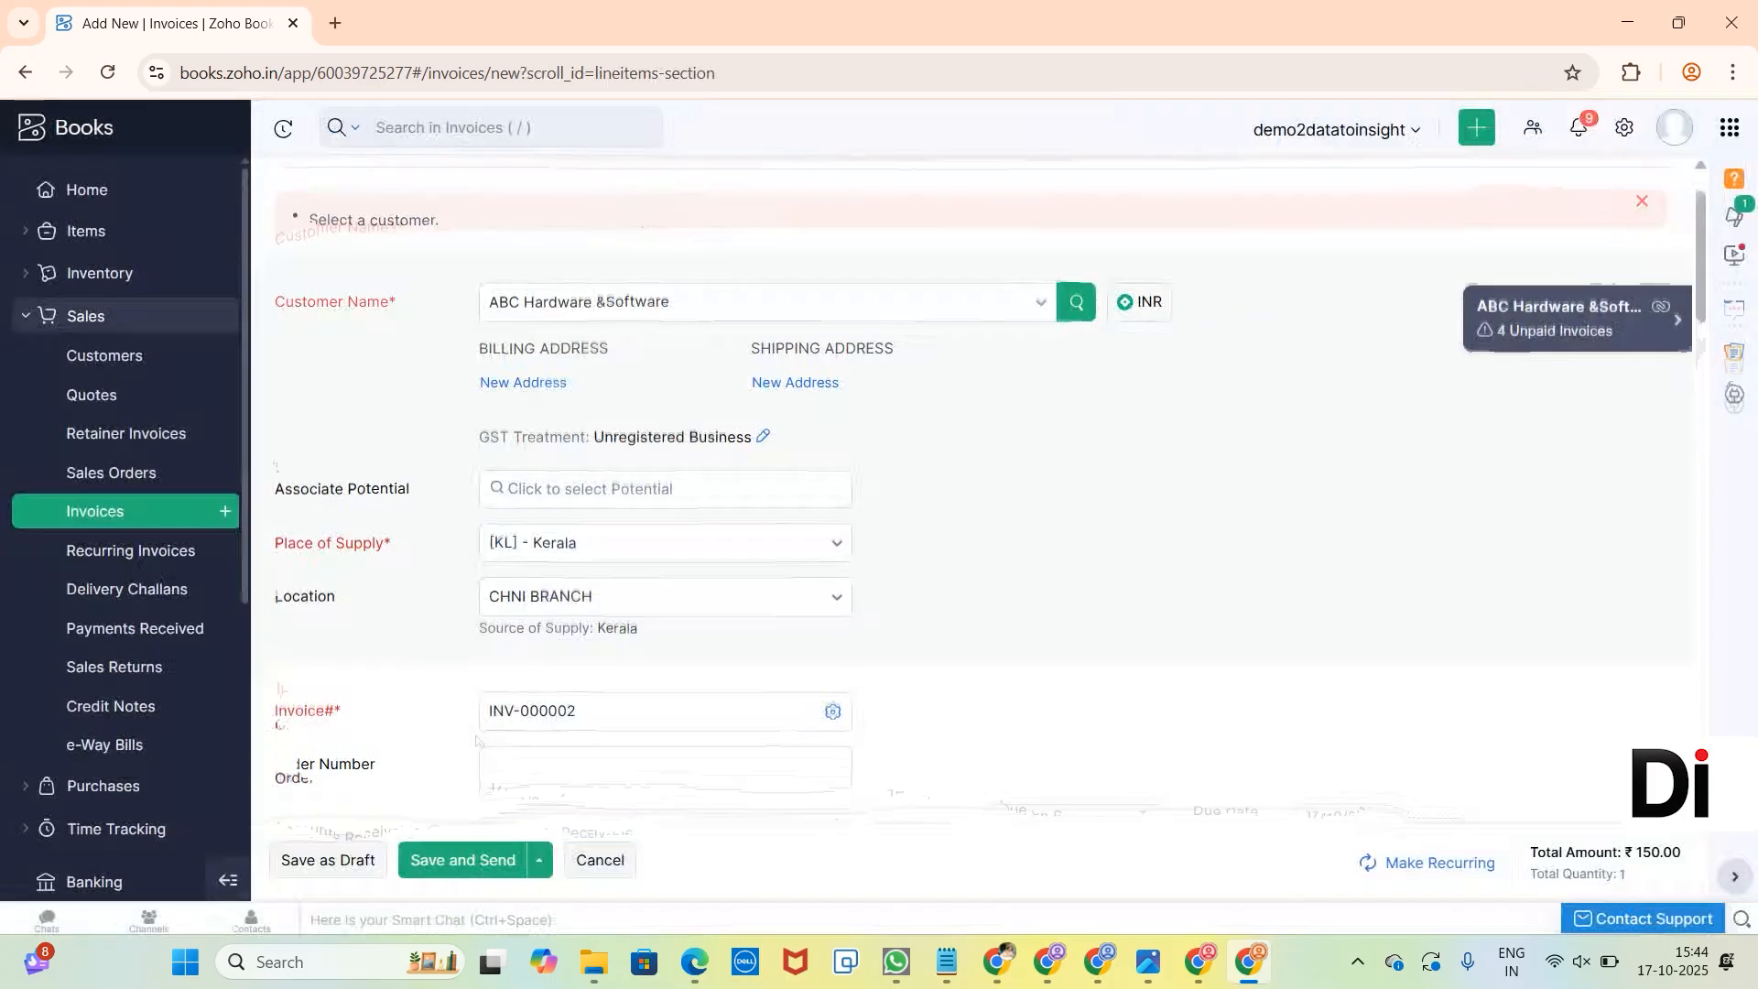
{"action": "left_click", "coordinate": [355, 857]}
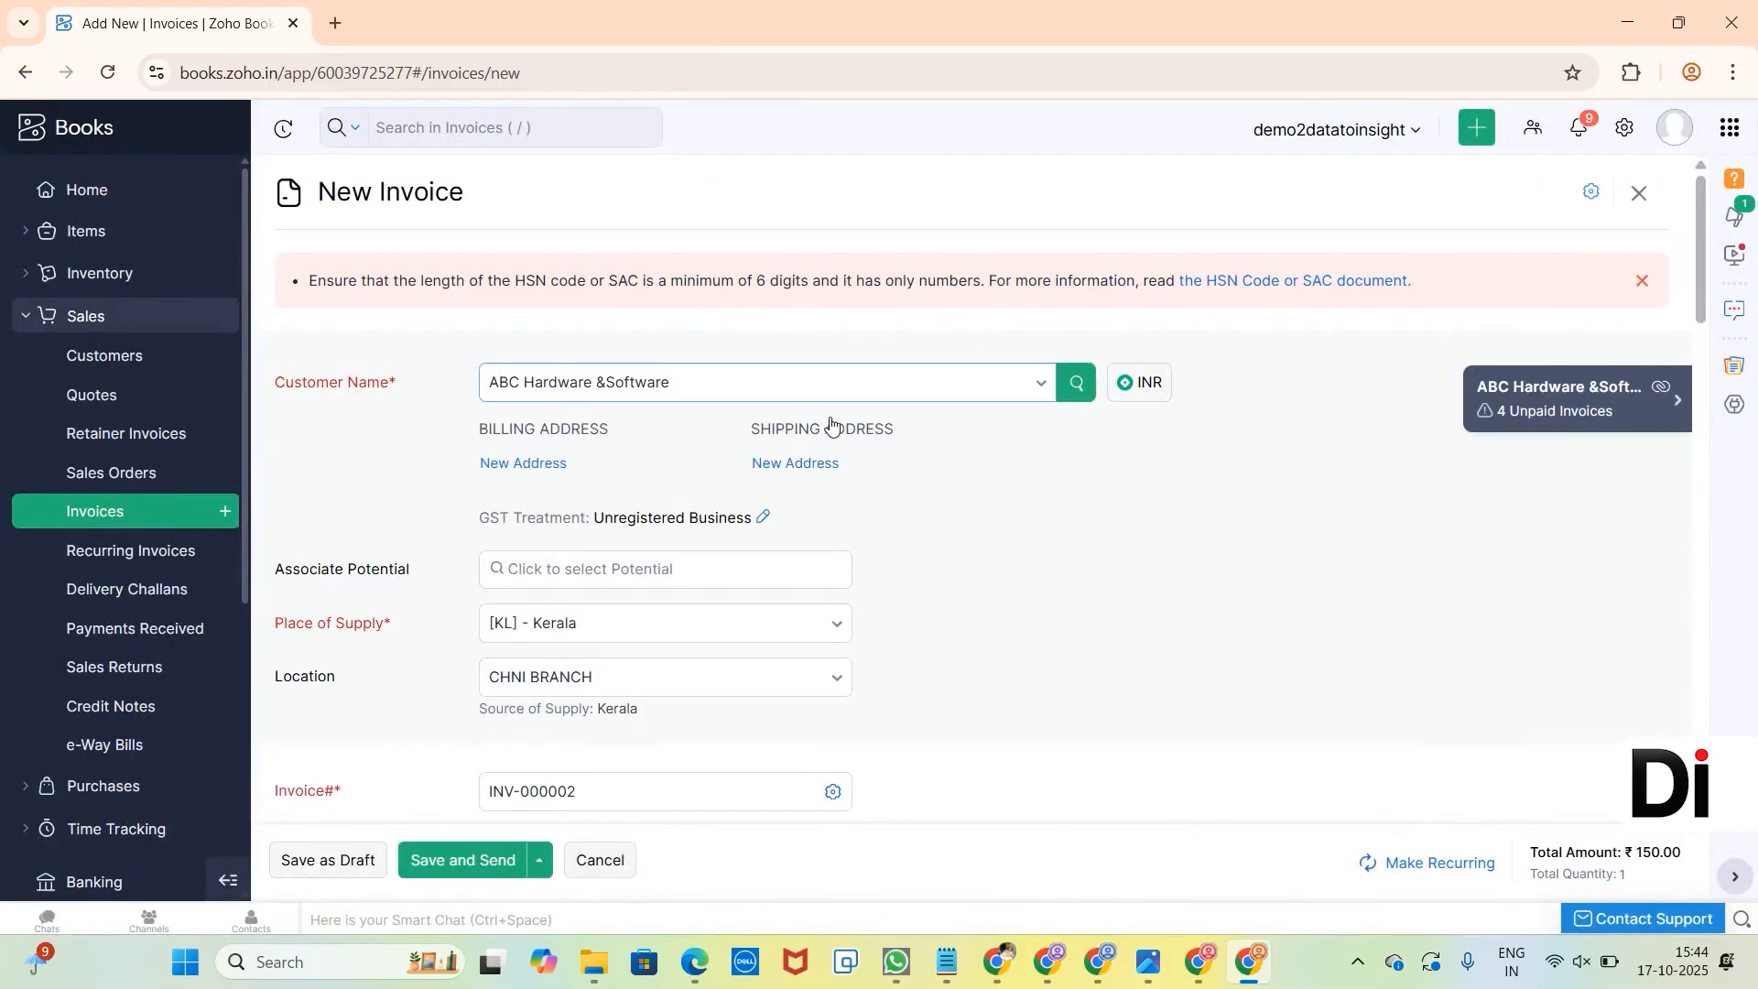
Change the toy item's HSN code to 950312 and save the invoice as a draft.
{"action": "scroll", "coordinate": [831, 424], "scroll_direction": "down", "scroll_amount": 10}
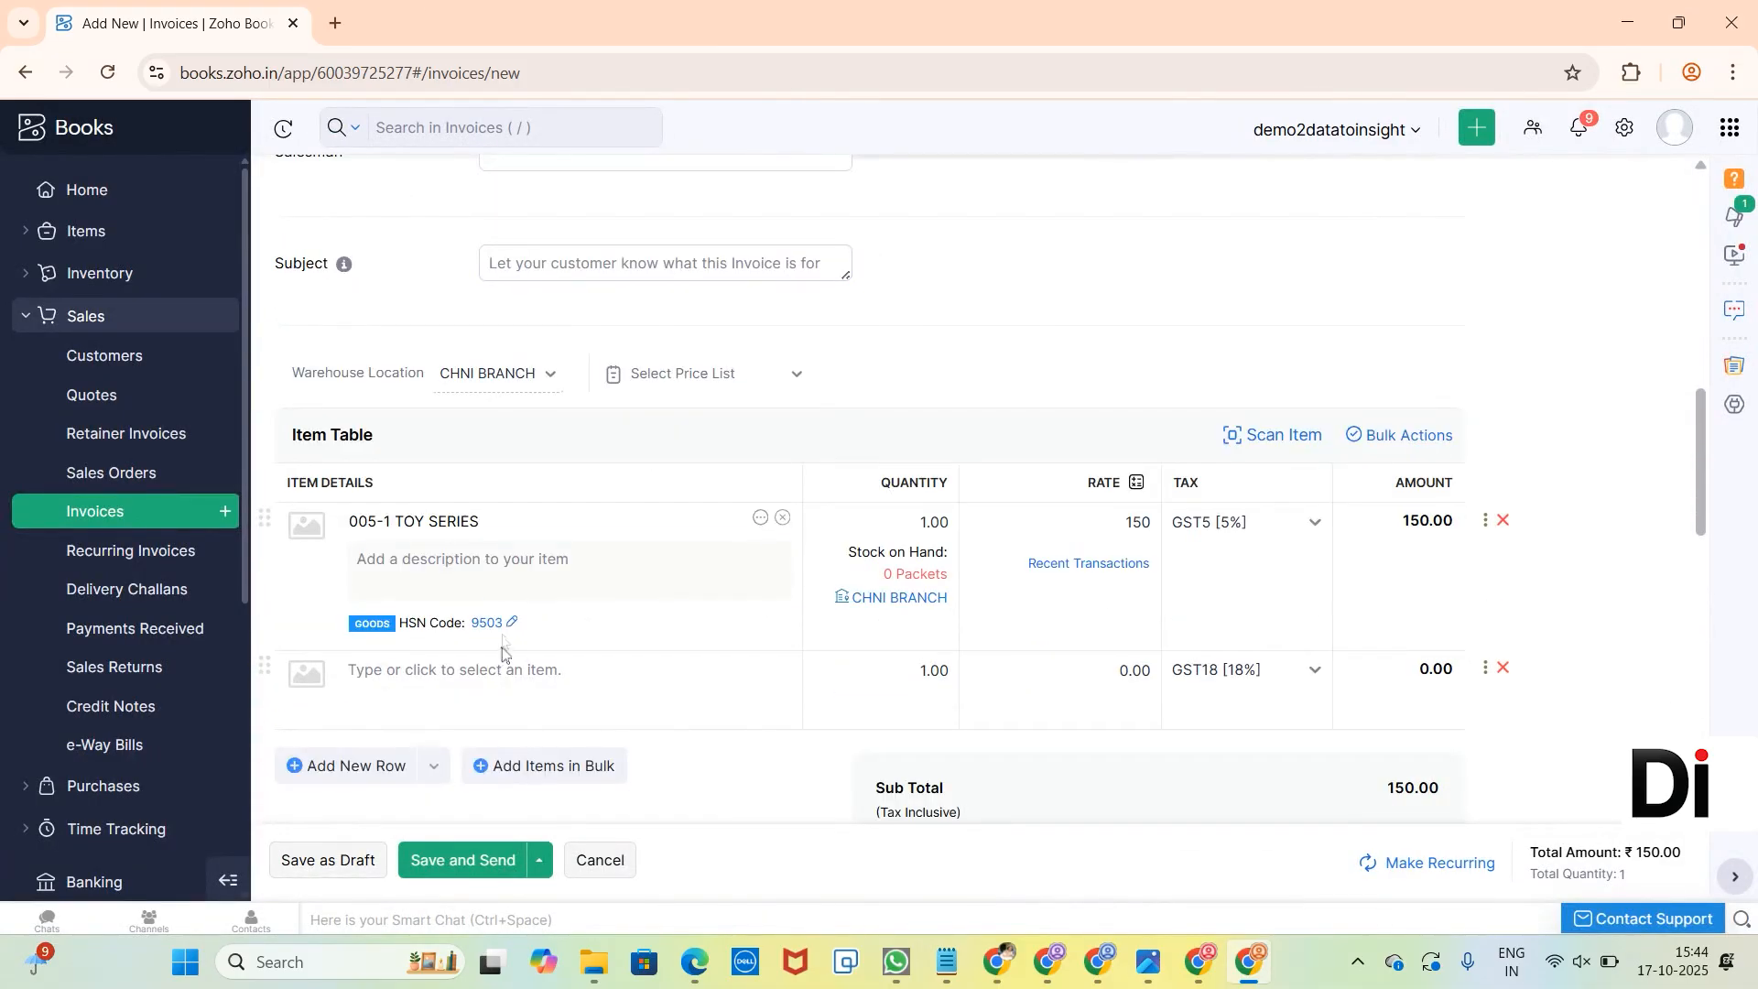
{"action": "left_click", "coordinate": [510, 624]}
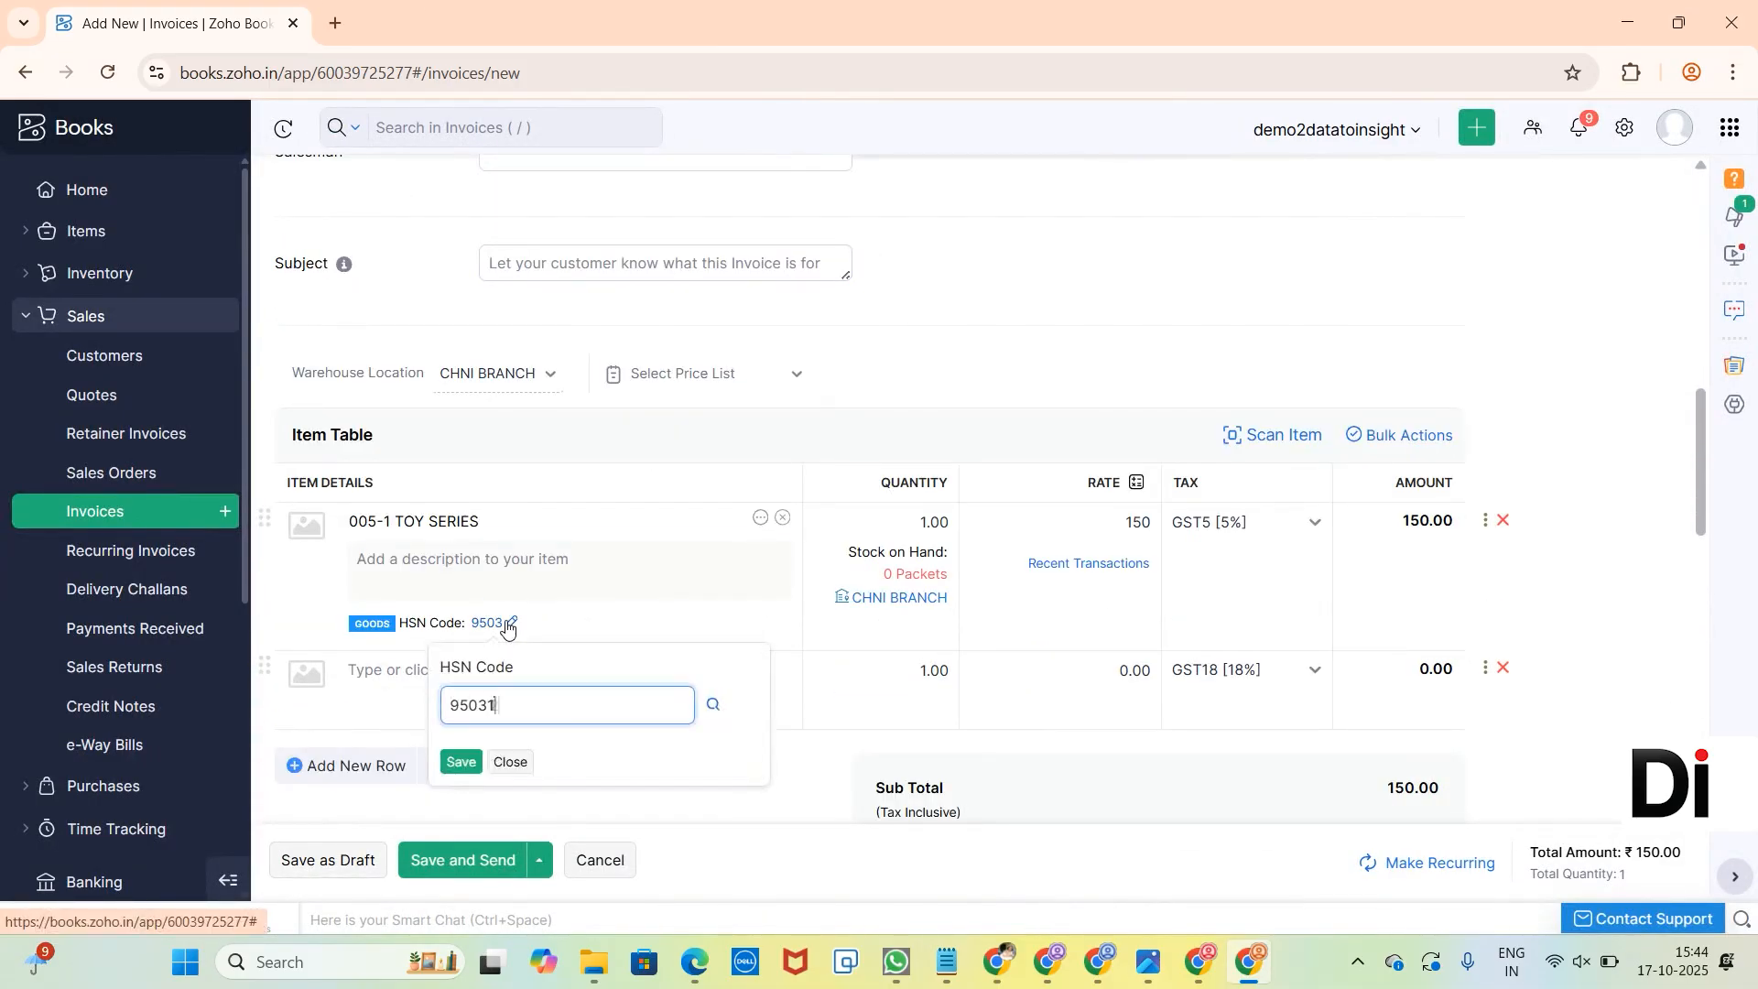
{"action": "left_click", "coordinate": [462, 765]}
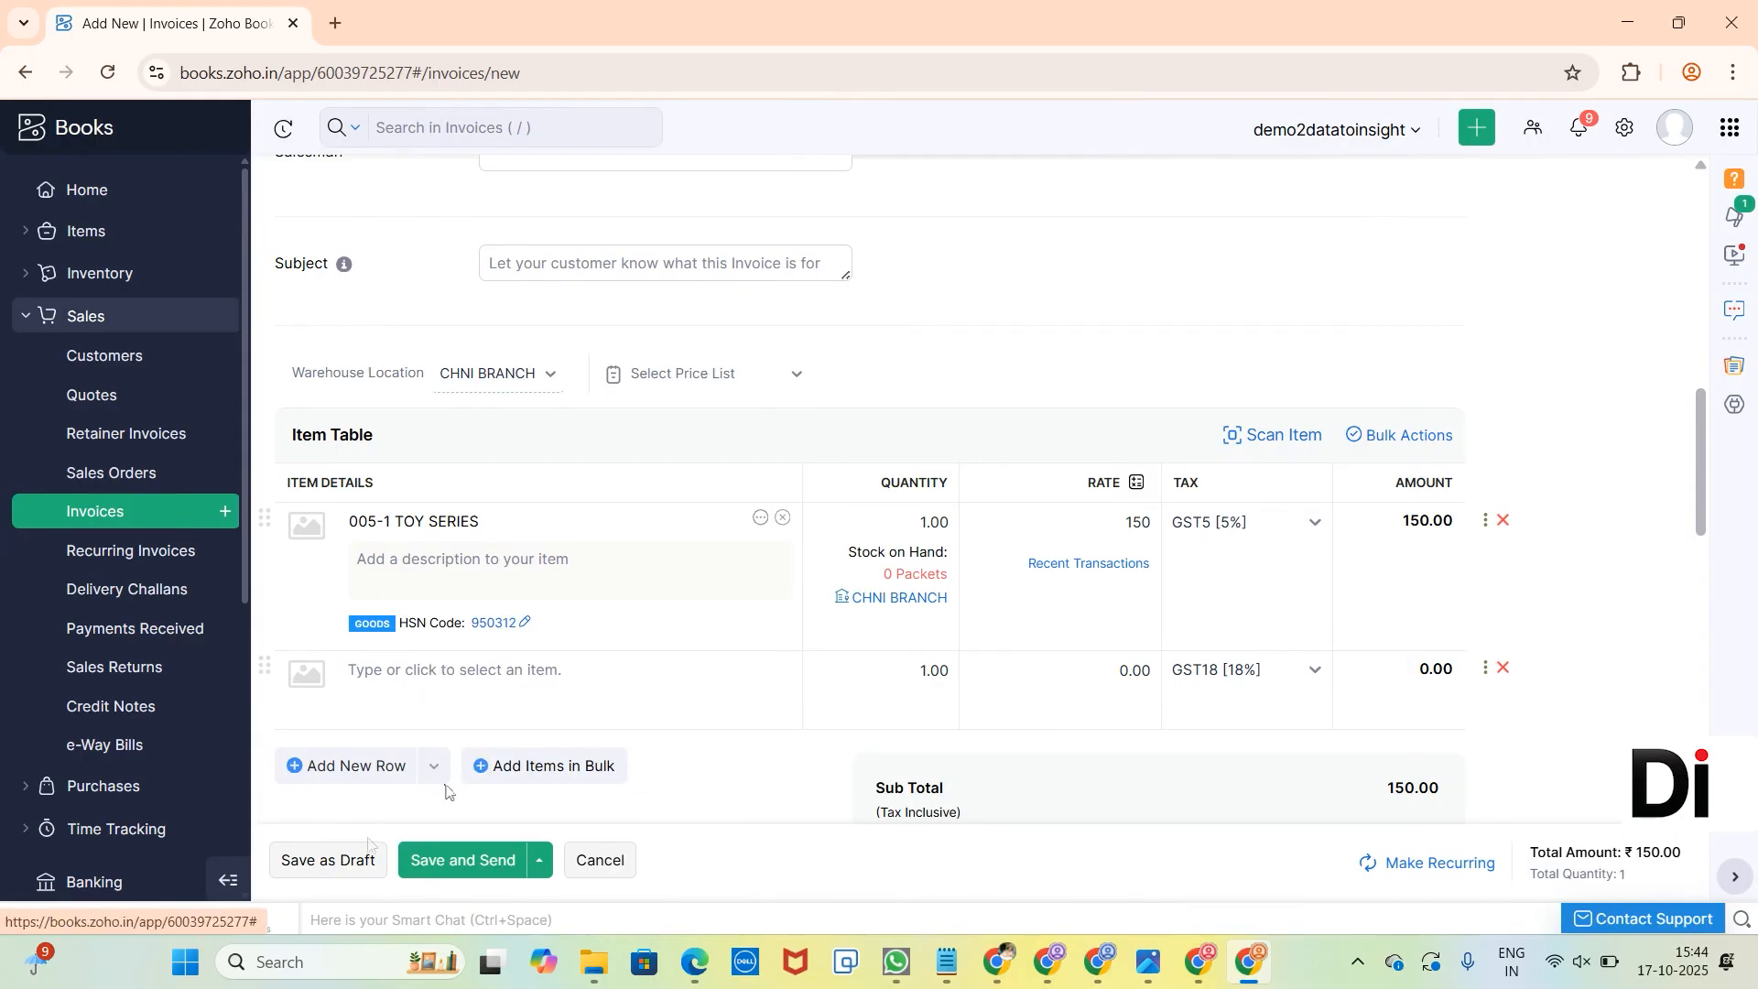
{"action": "left_click", "coordinate": [356, 865]}
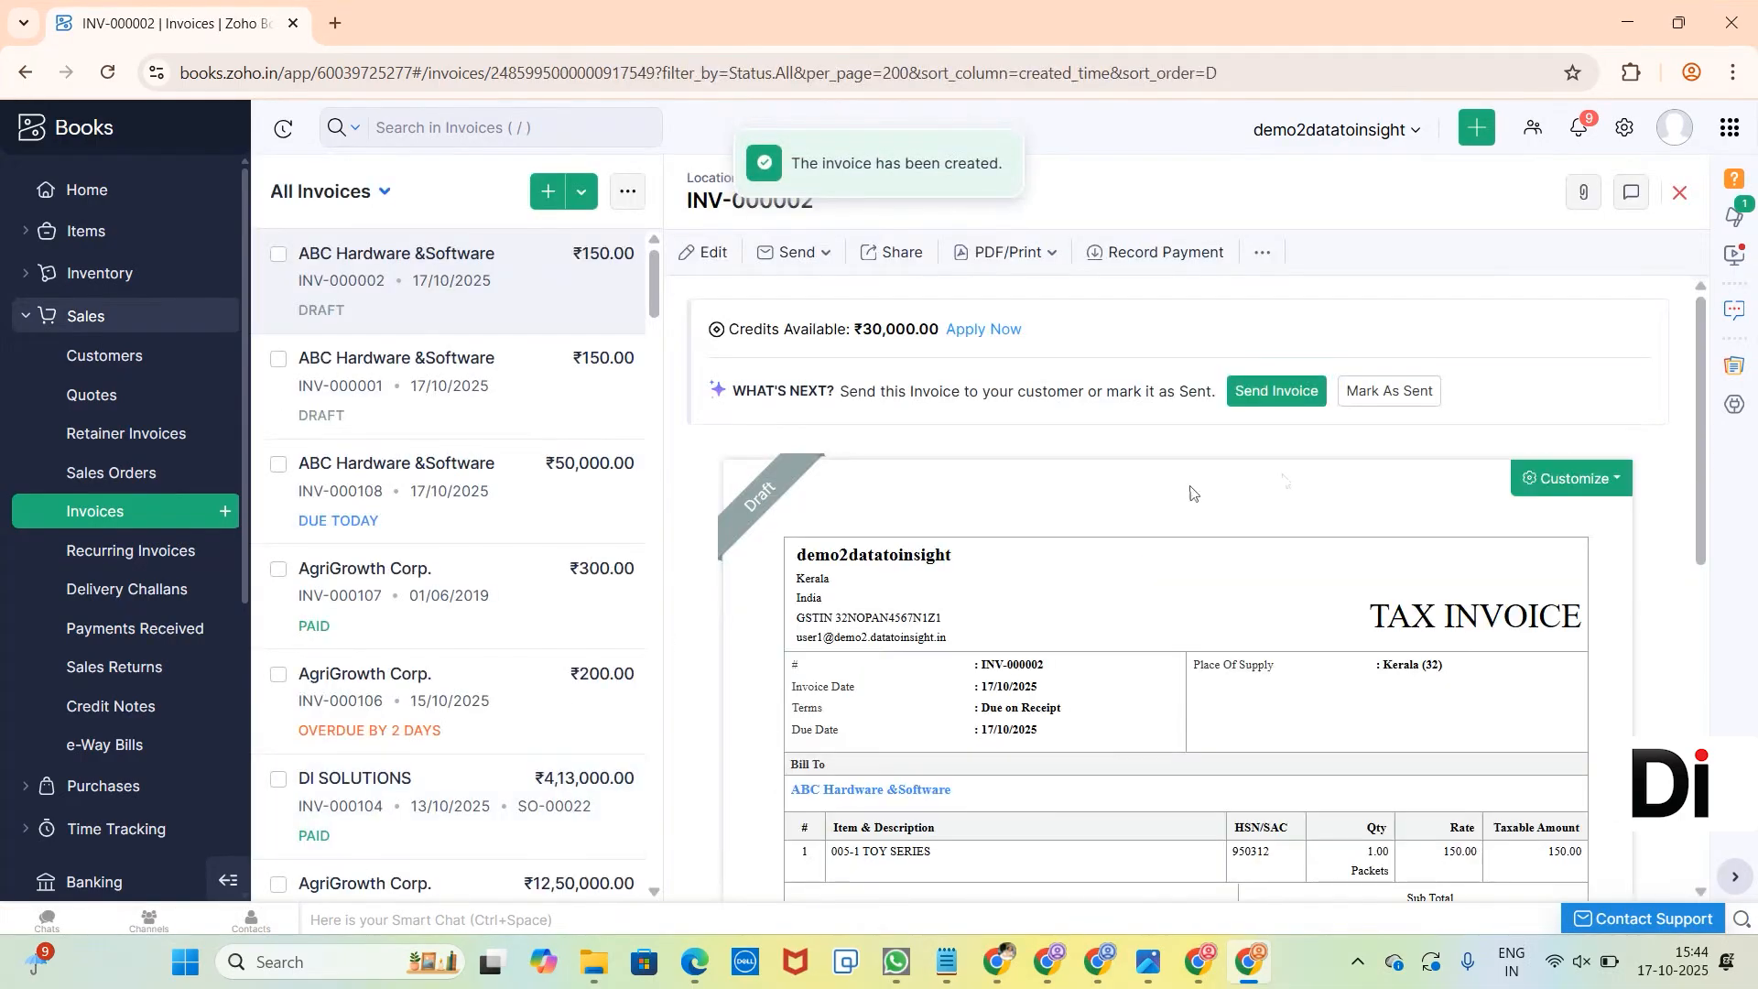
Mark the new draft invoice for ABC Hardware &Software as sent.
{"action": "left_click", "coordinate": [1389, 391]}
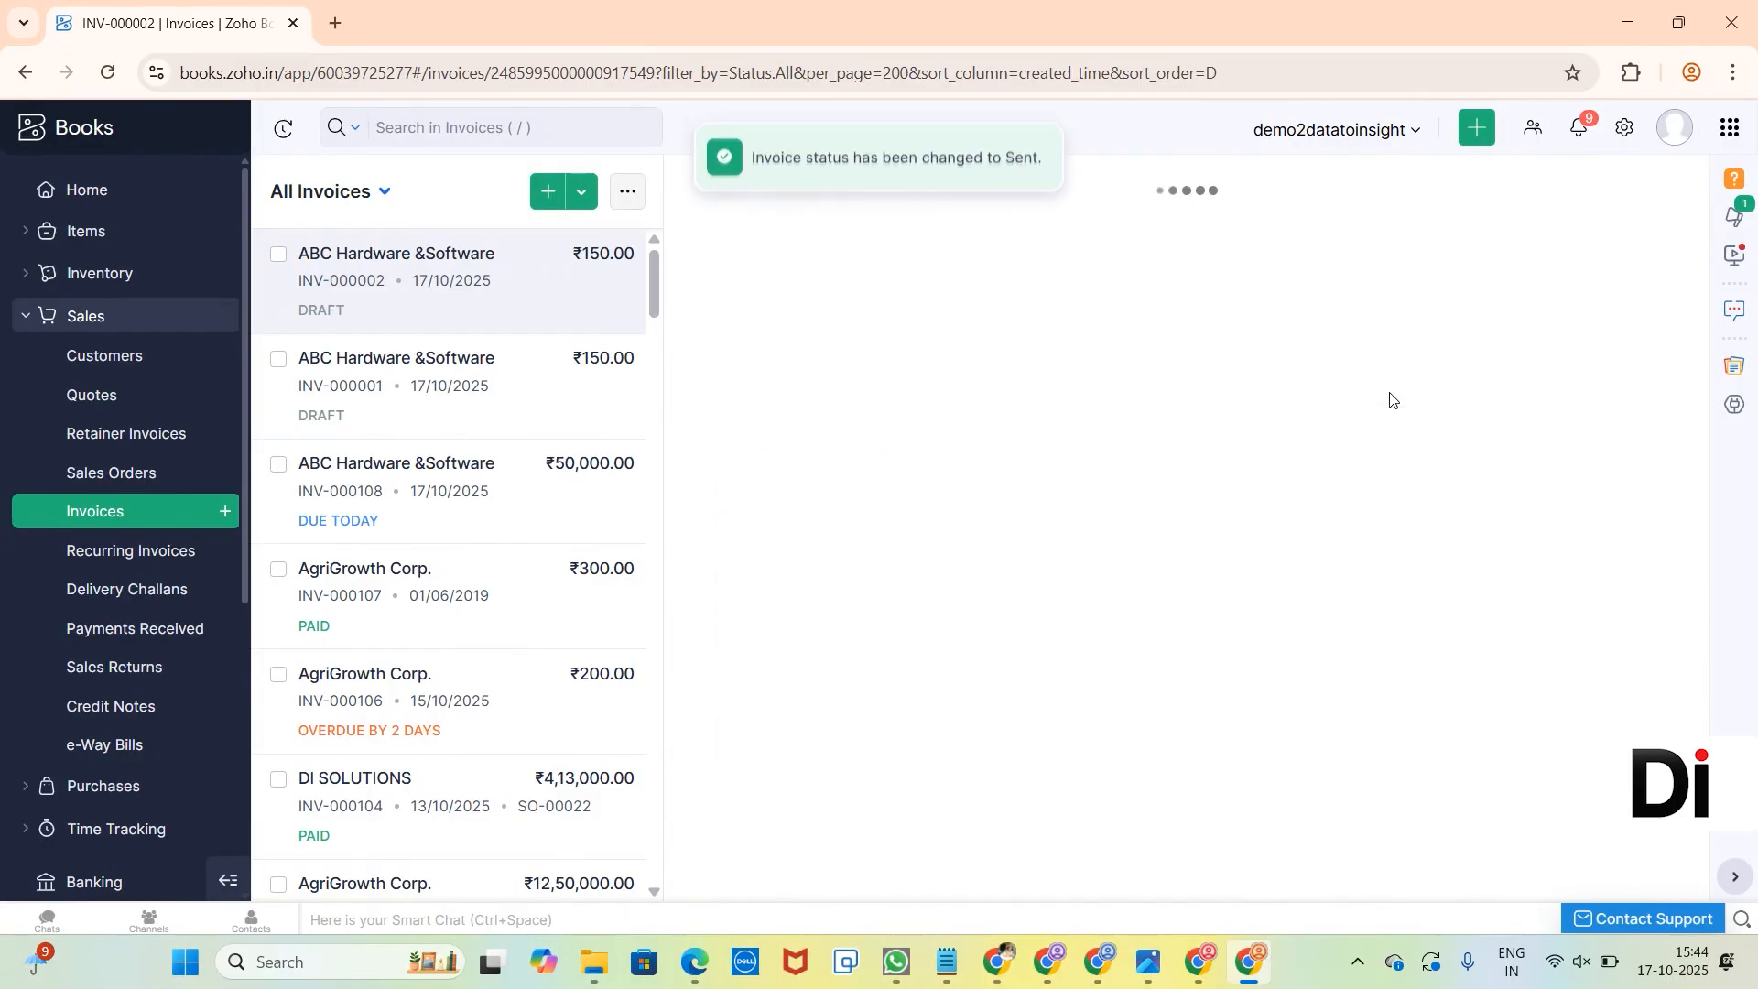
Start a new purchase bill and show the locations that can be assigned to it.
{"action": "scroll", "coordinate": [67, 691], "scroll_direction": "down", "scroll_amount": 3}
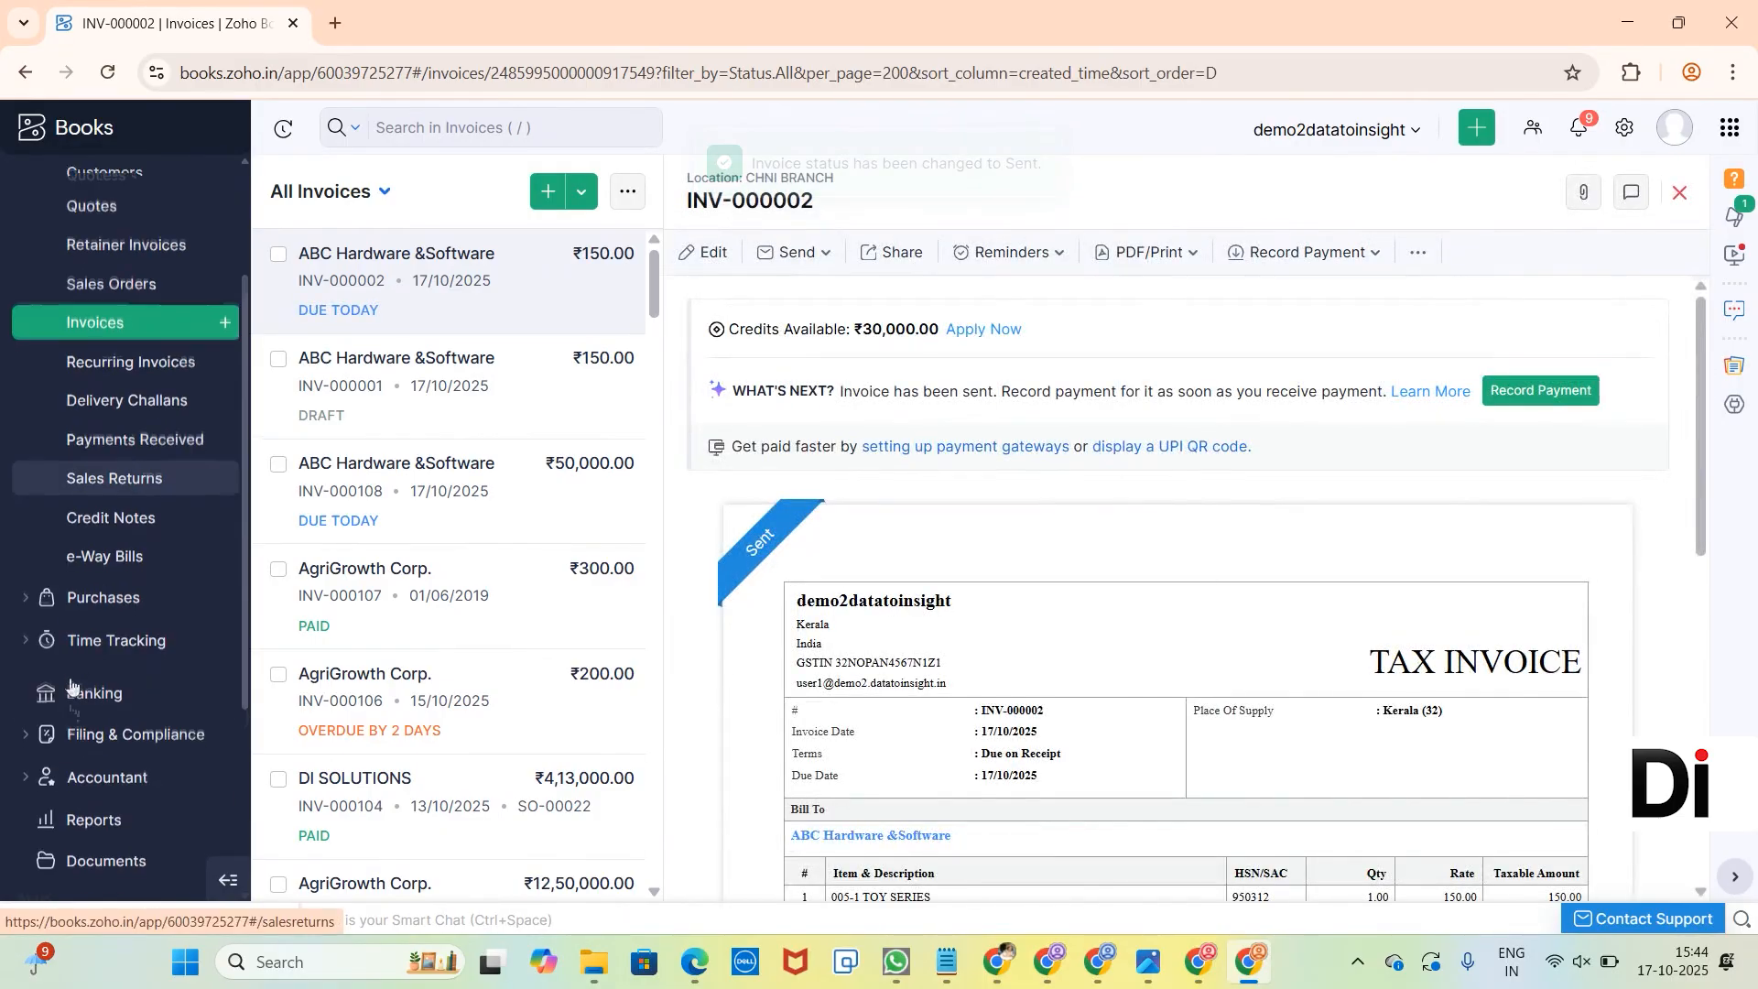
{"action": "left_click", "coordinate": [81, 546]}
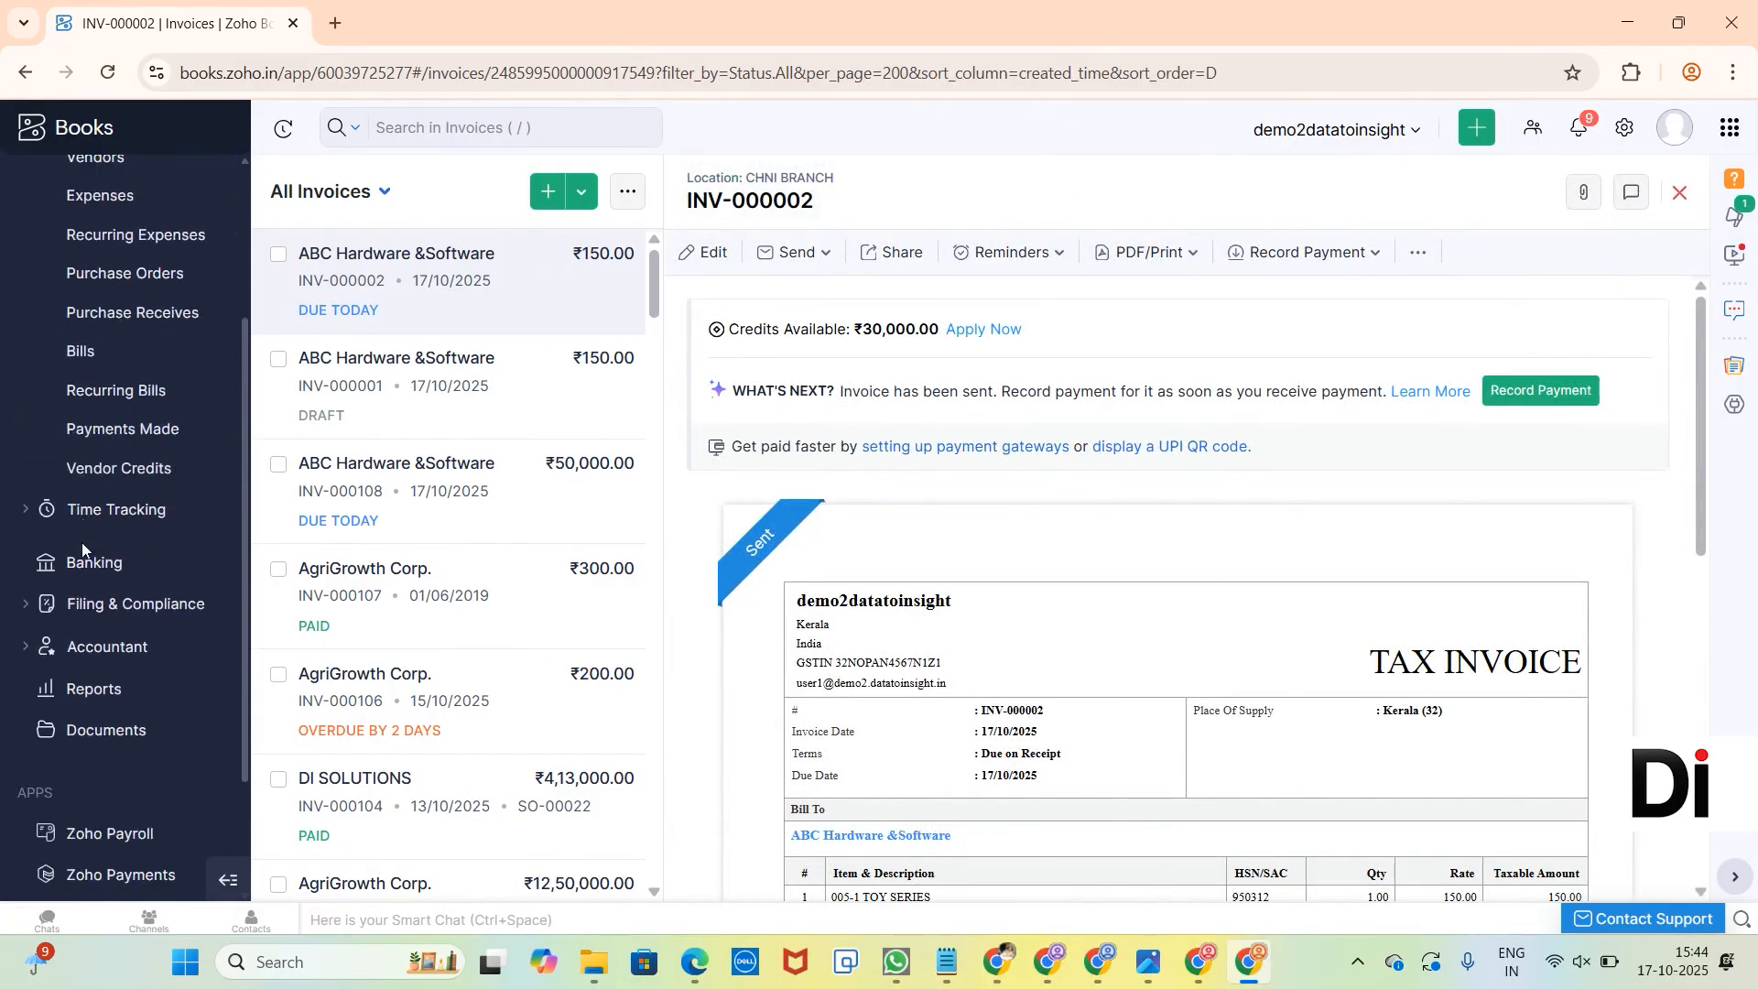
{"action": "left_click", "coordinate": [87, 362]}
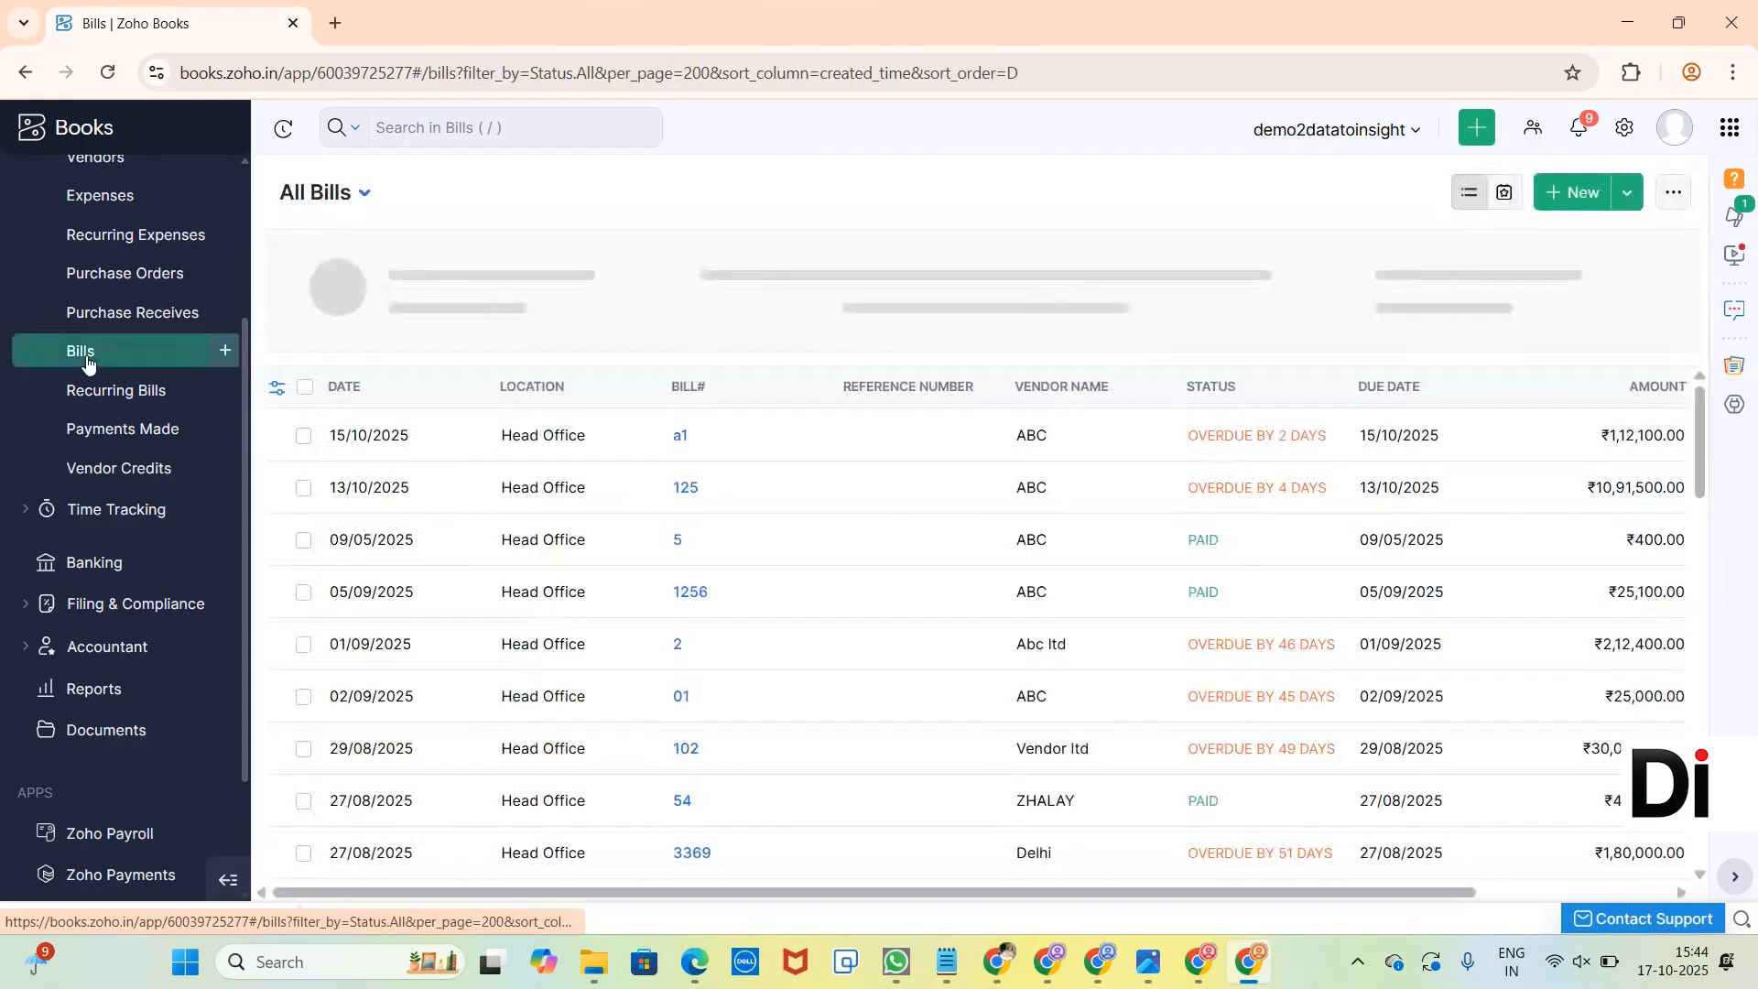
{"action": "left_click", "coordinate": [1567, 193]}
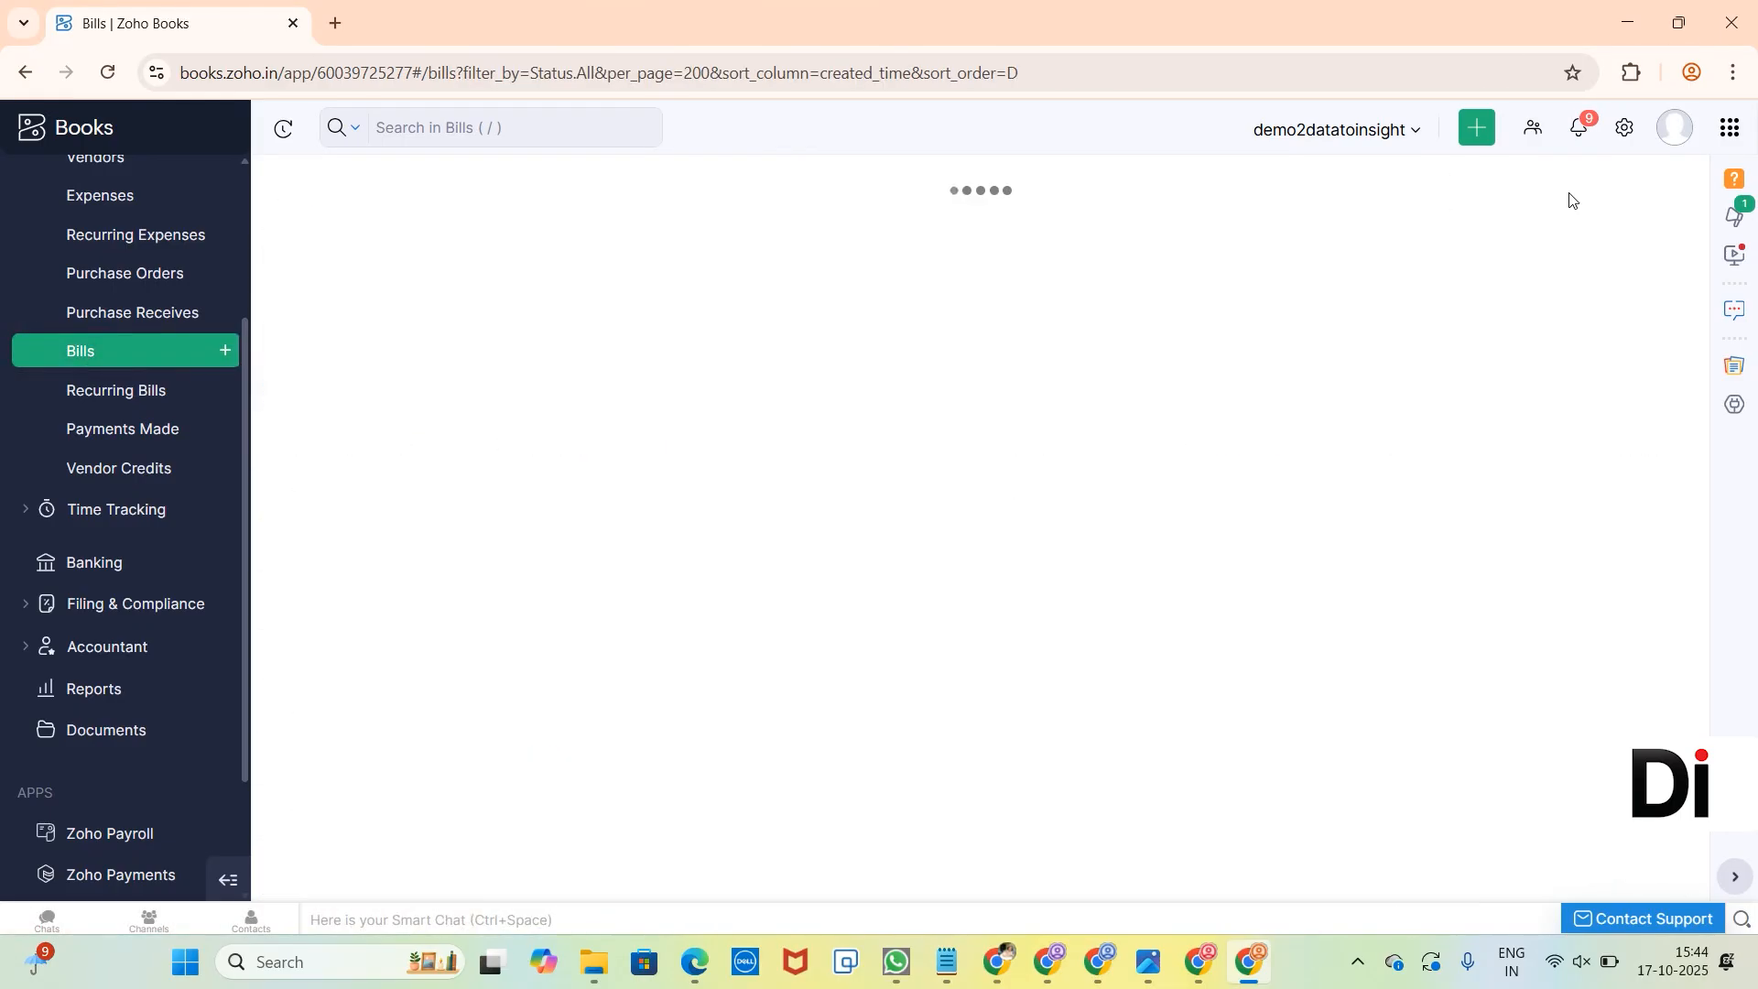
{"action": "left_click", "coordinate": [715, 360]}
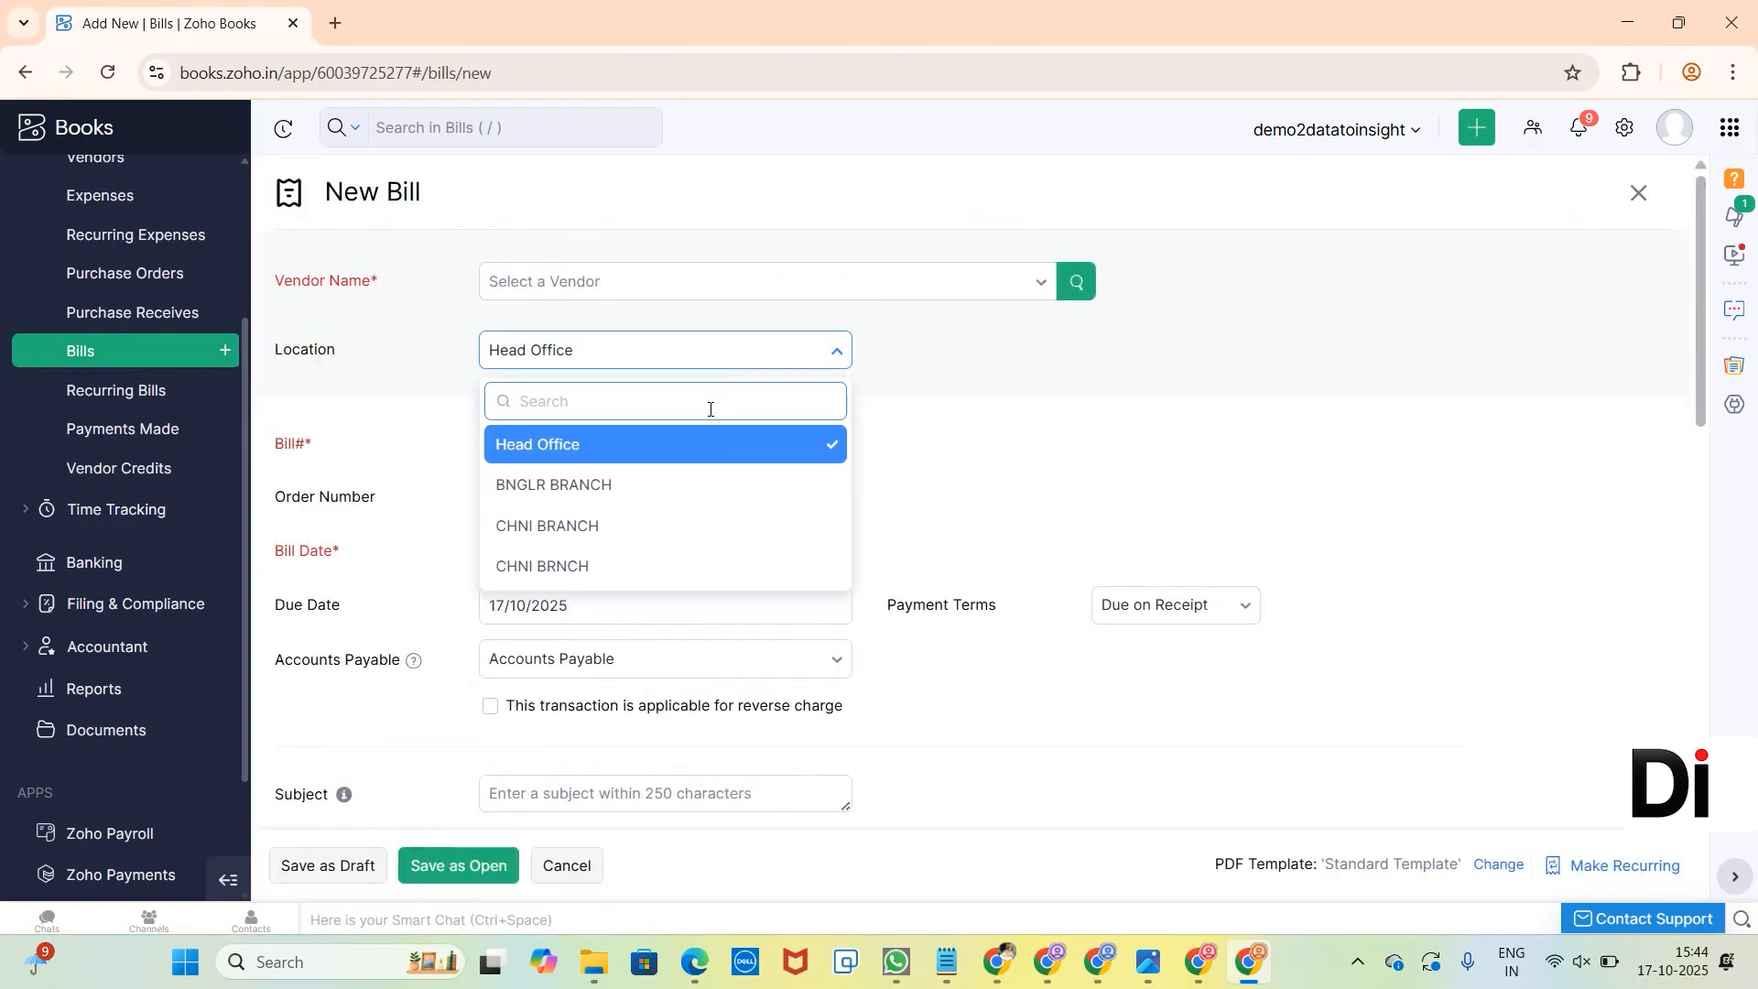
Leave the unsaved bill, open the Profit and Loss report and look through its accounts.
{"action": "left_click", "coordinate": [149, 694]}
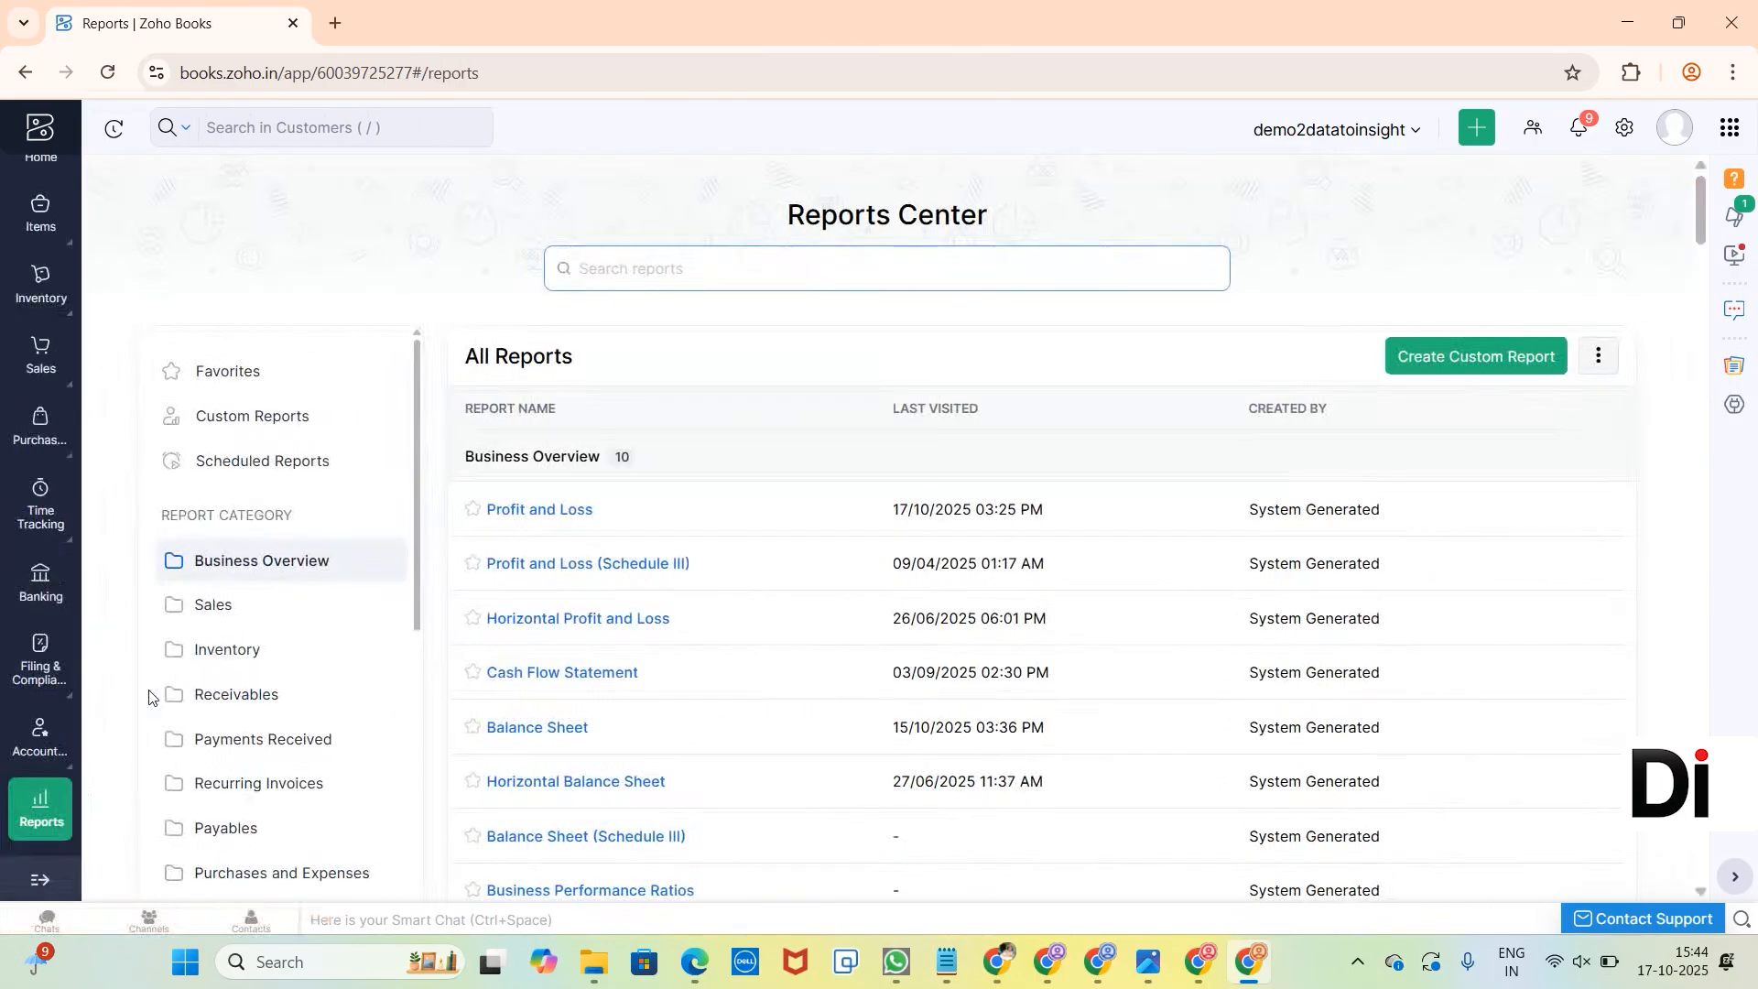
{"action": "left_click", "coordinate": [589, 513]}
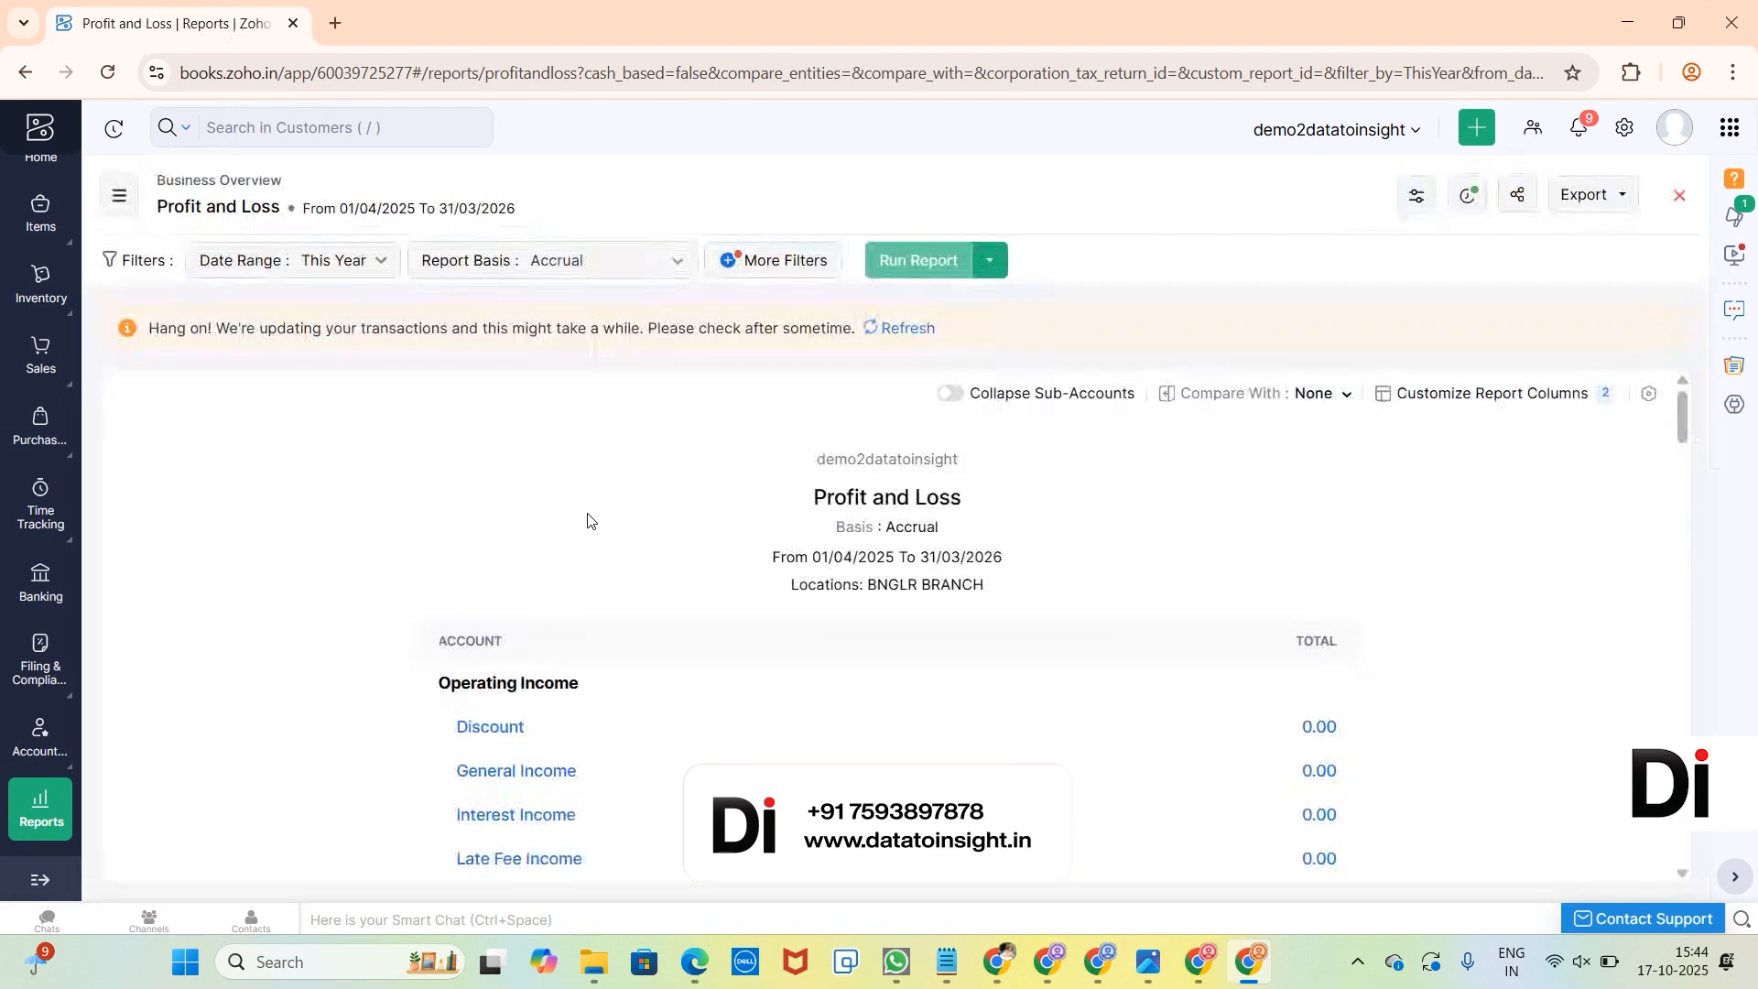
{"action": "scroll", "coordinate": [591, 520], "scroll_direction": "down", "scroll_amount": 20}
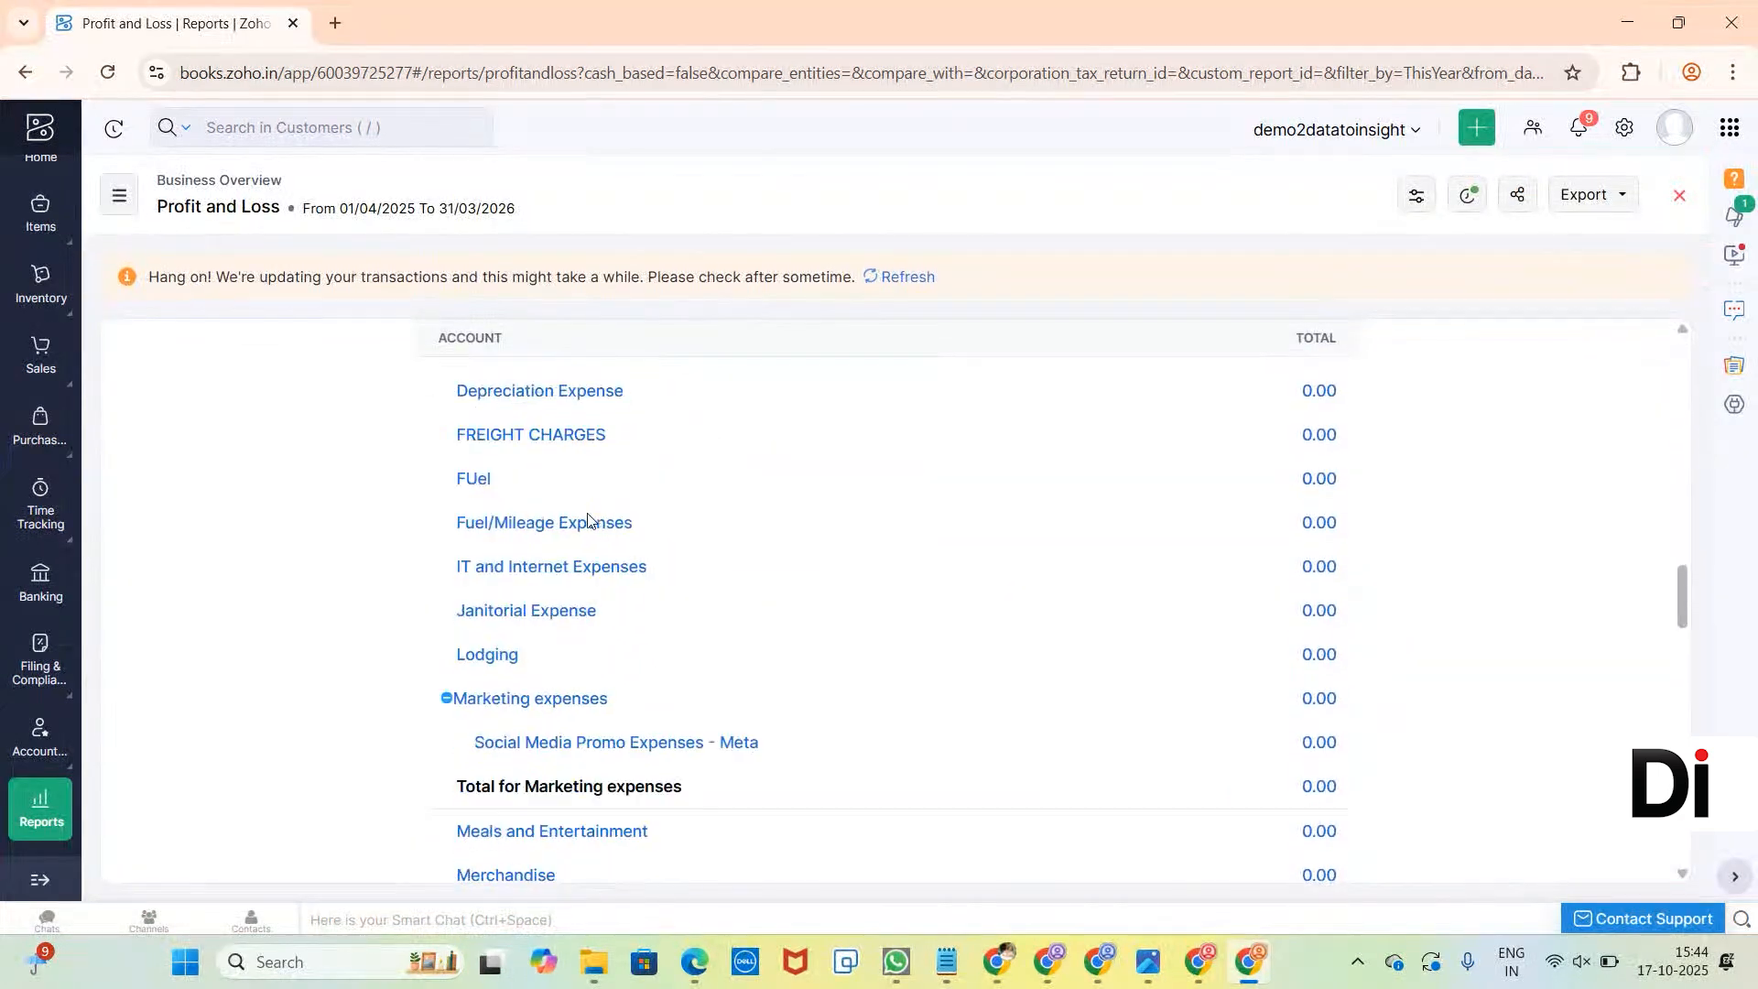
{"action": "scroll", "coordinate": [591, 520], "scroll_direction": "up", "scroll_amount": 20}
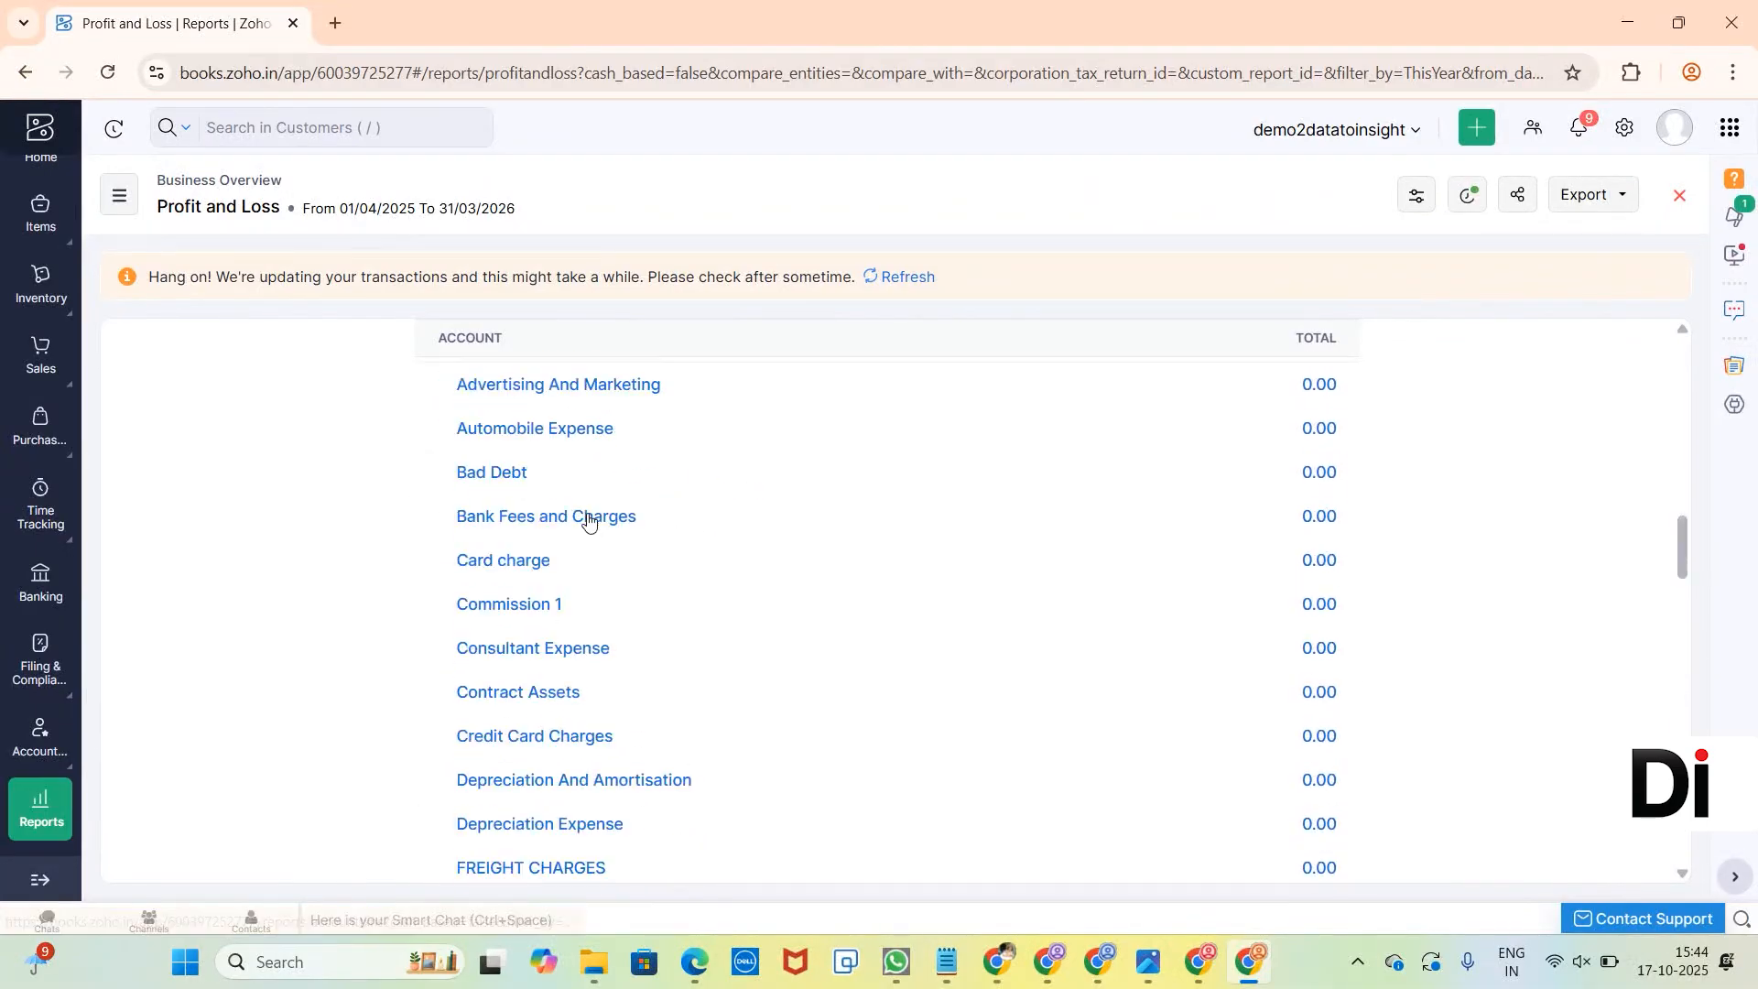
Remove the BNGLR BRANCH location filter from the Profit and Loss report, rerun it and review the figures down to Net Profit/Loss.
{"action": "left_click", "coordinate": [765, 275]}
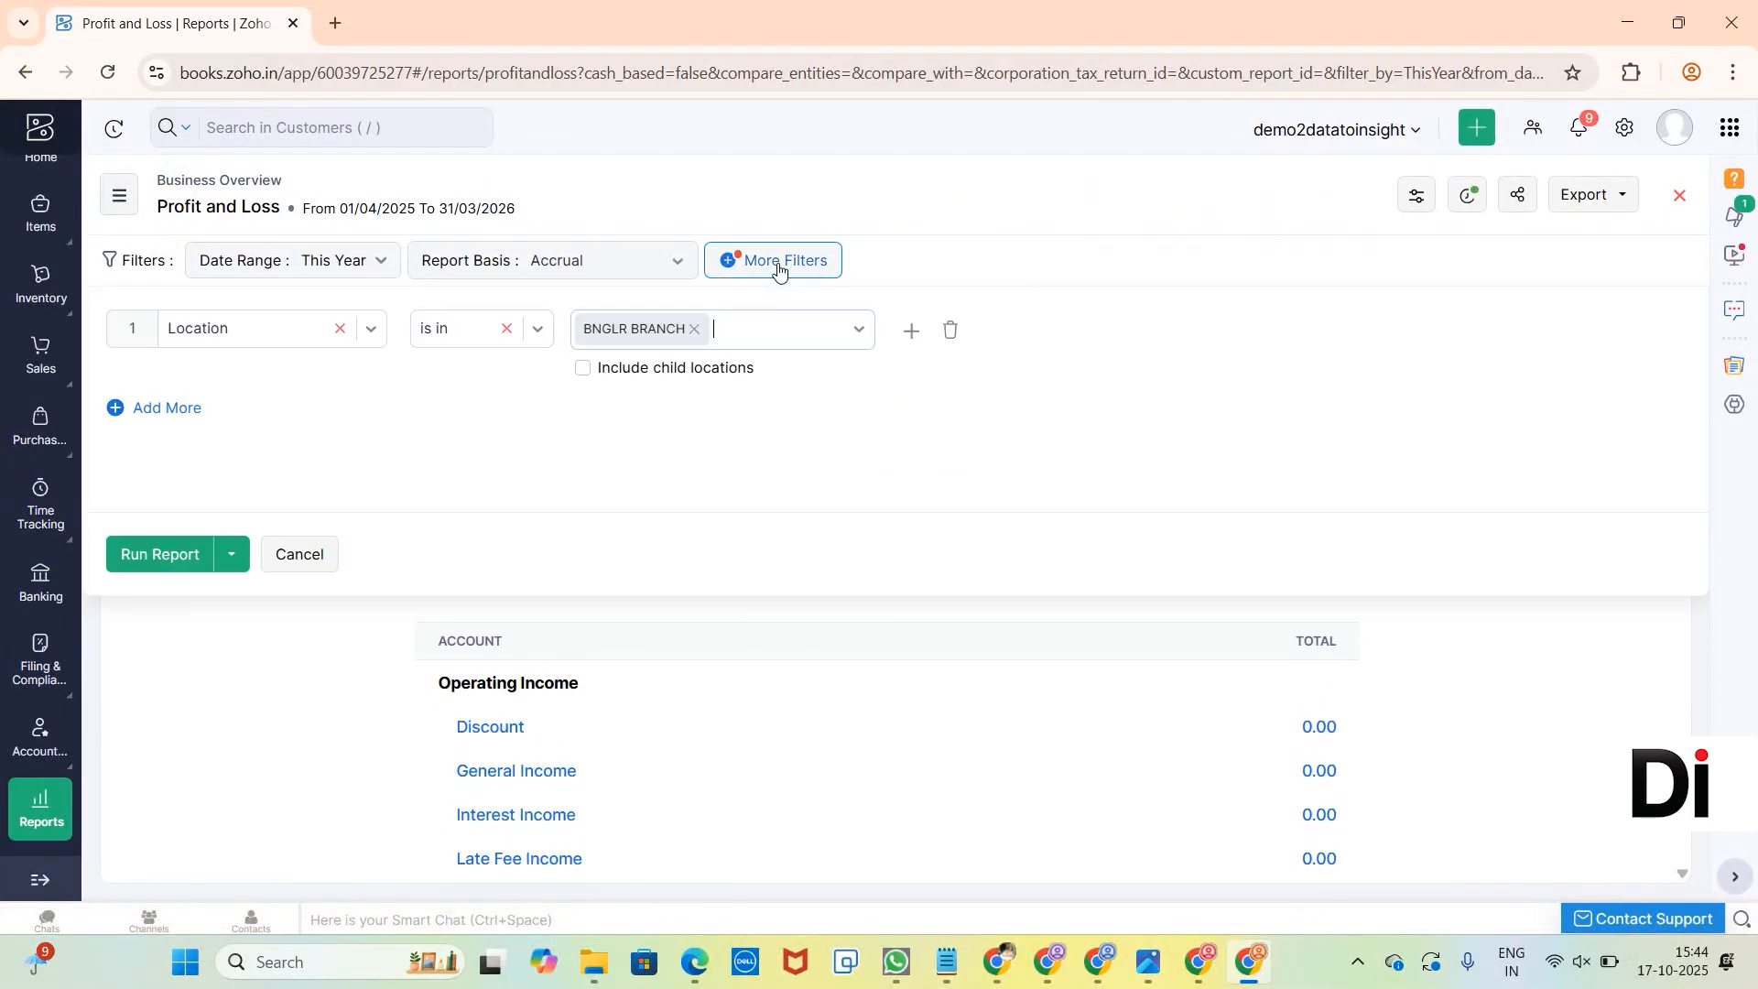
{"action": "left_click", "coordinate": [945, 333]}
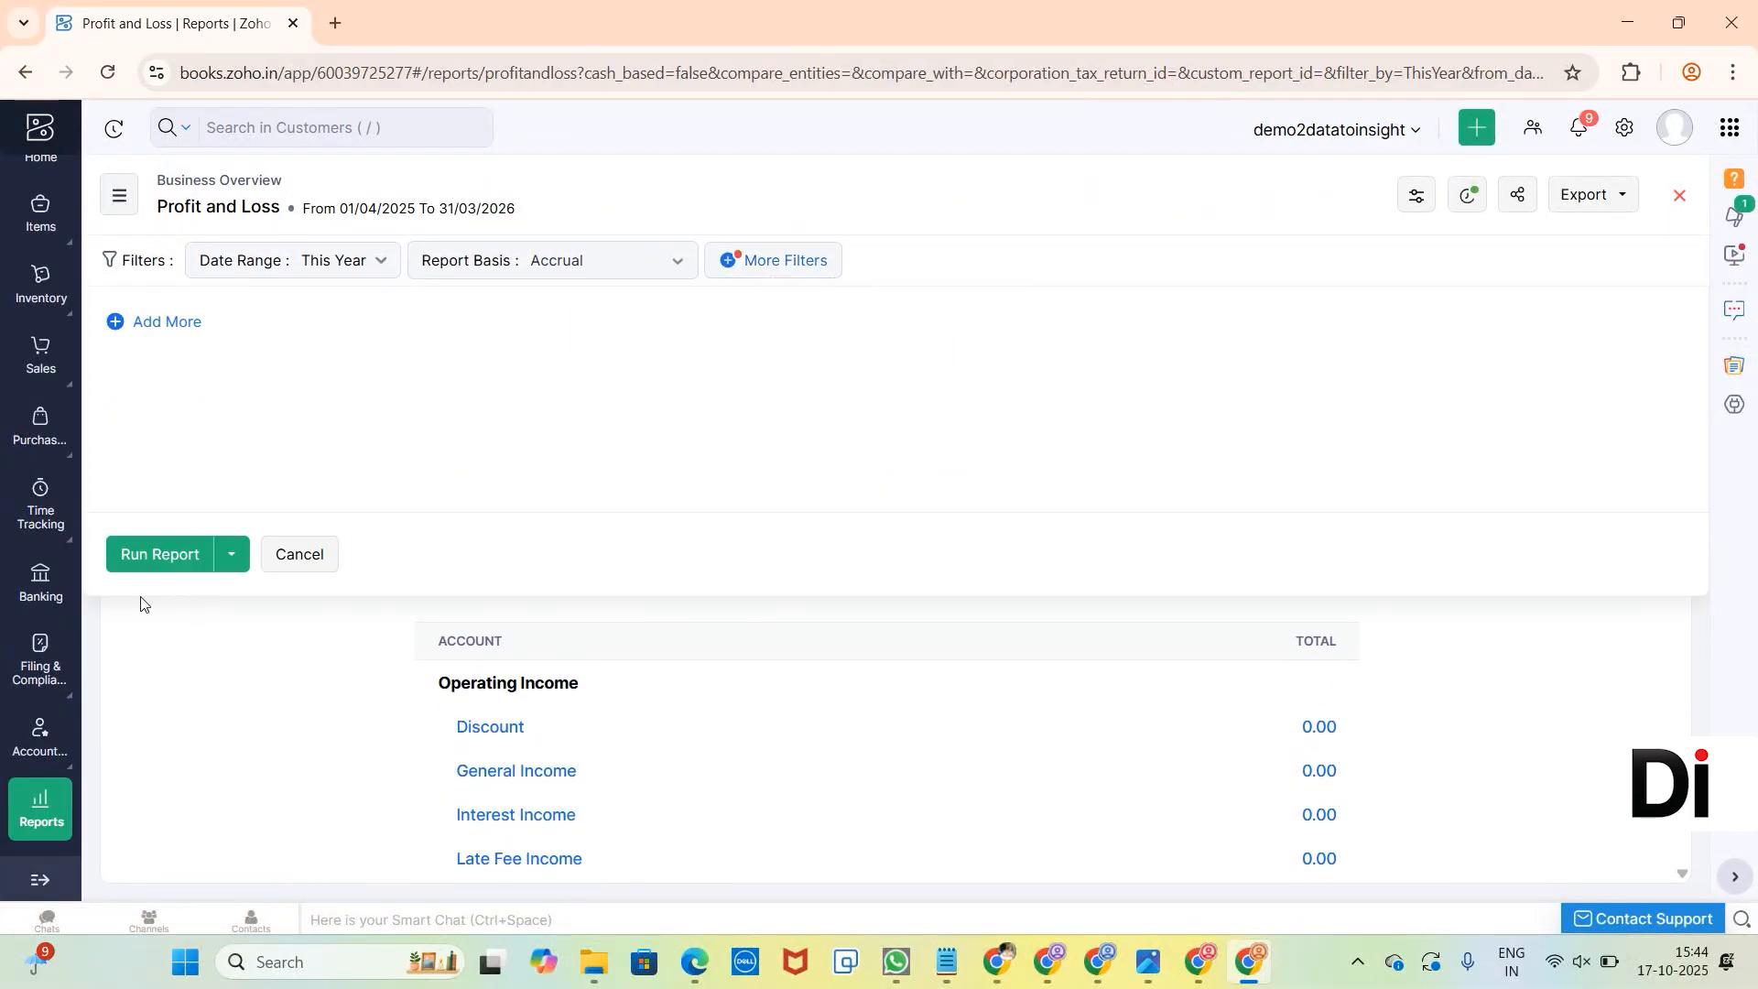
{"action": "left_click", "coordinate": [148, 555]}
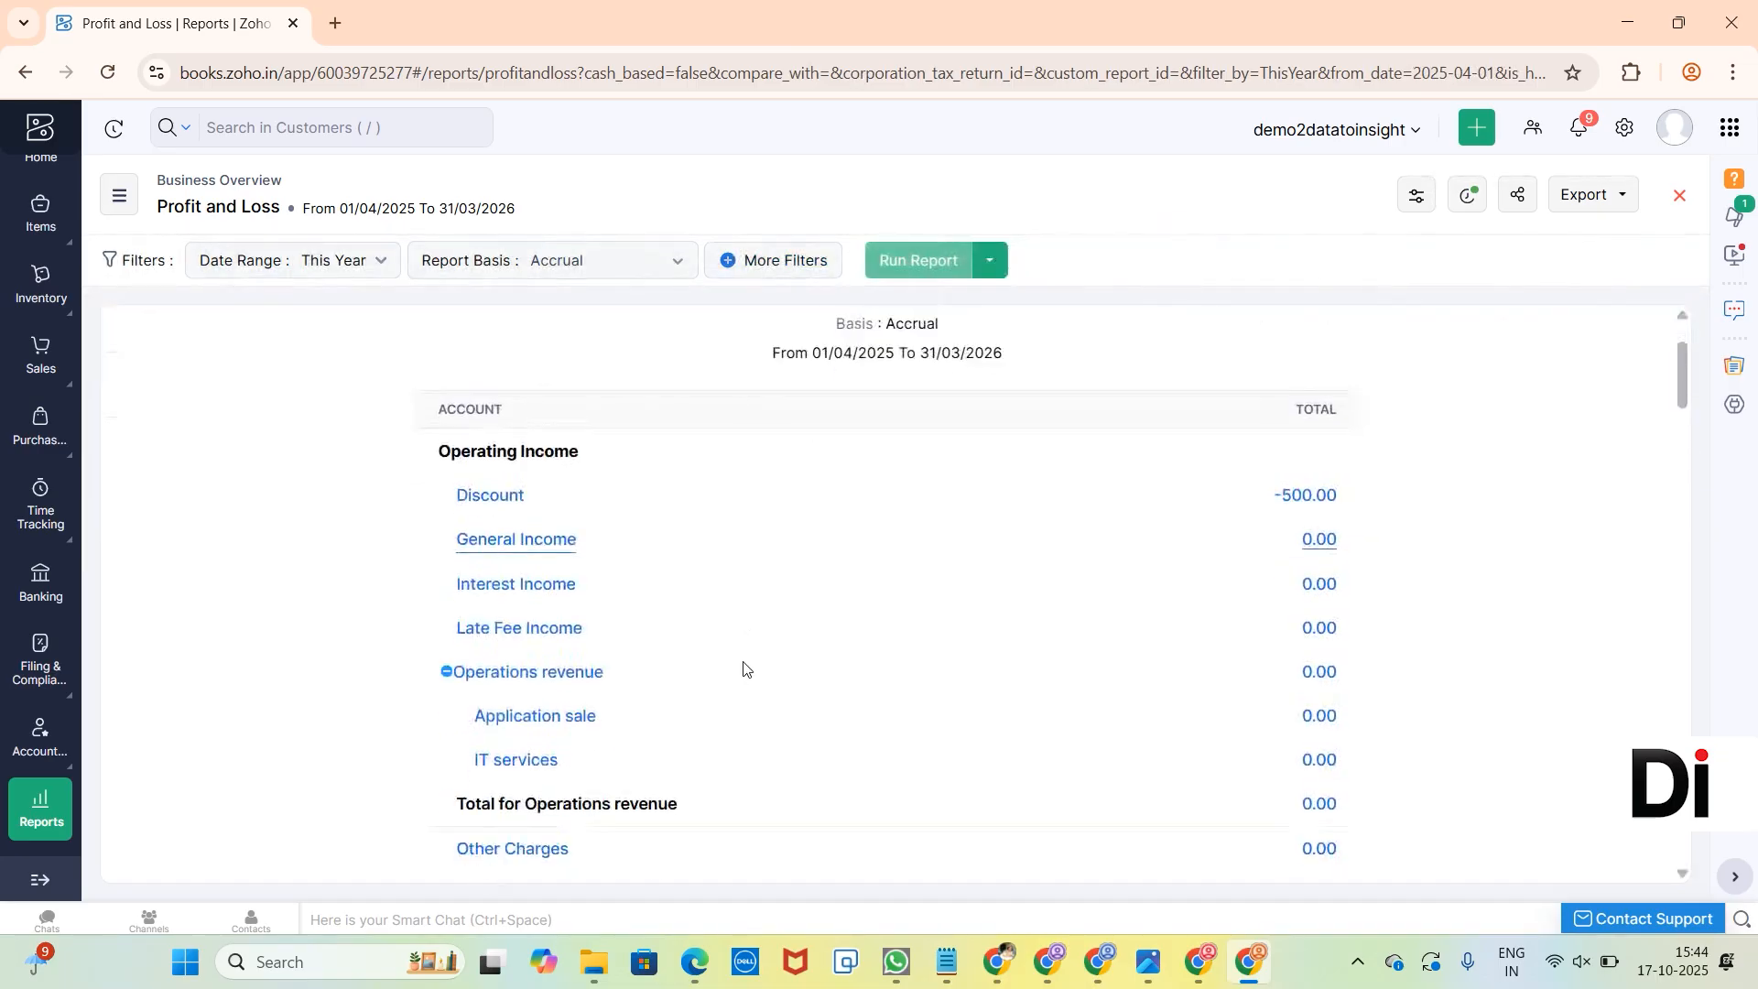
{"action": "scroll", "coordinate": [743, 668], "scroll_direction": "down", "scroll_amount": 20}
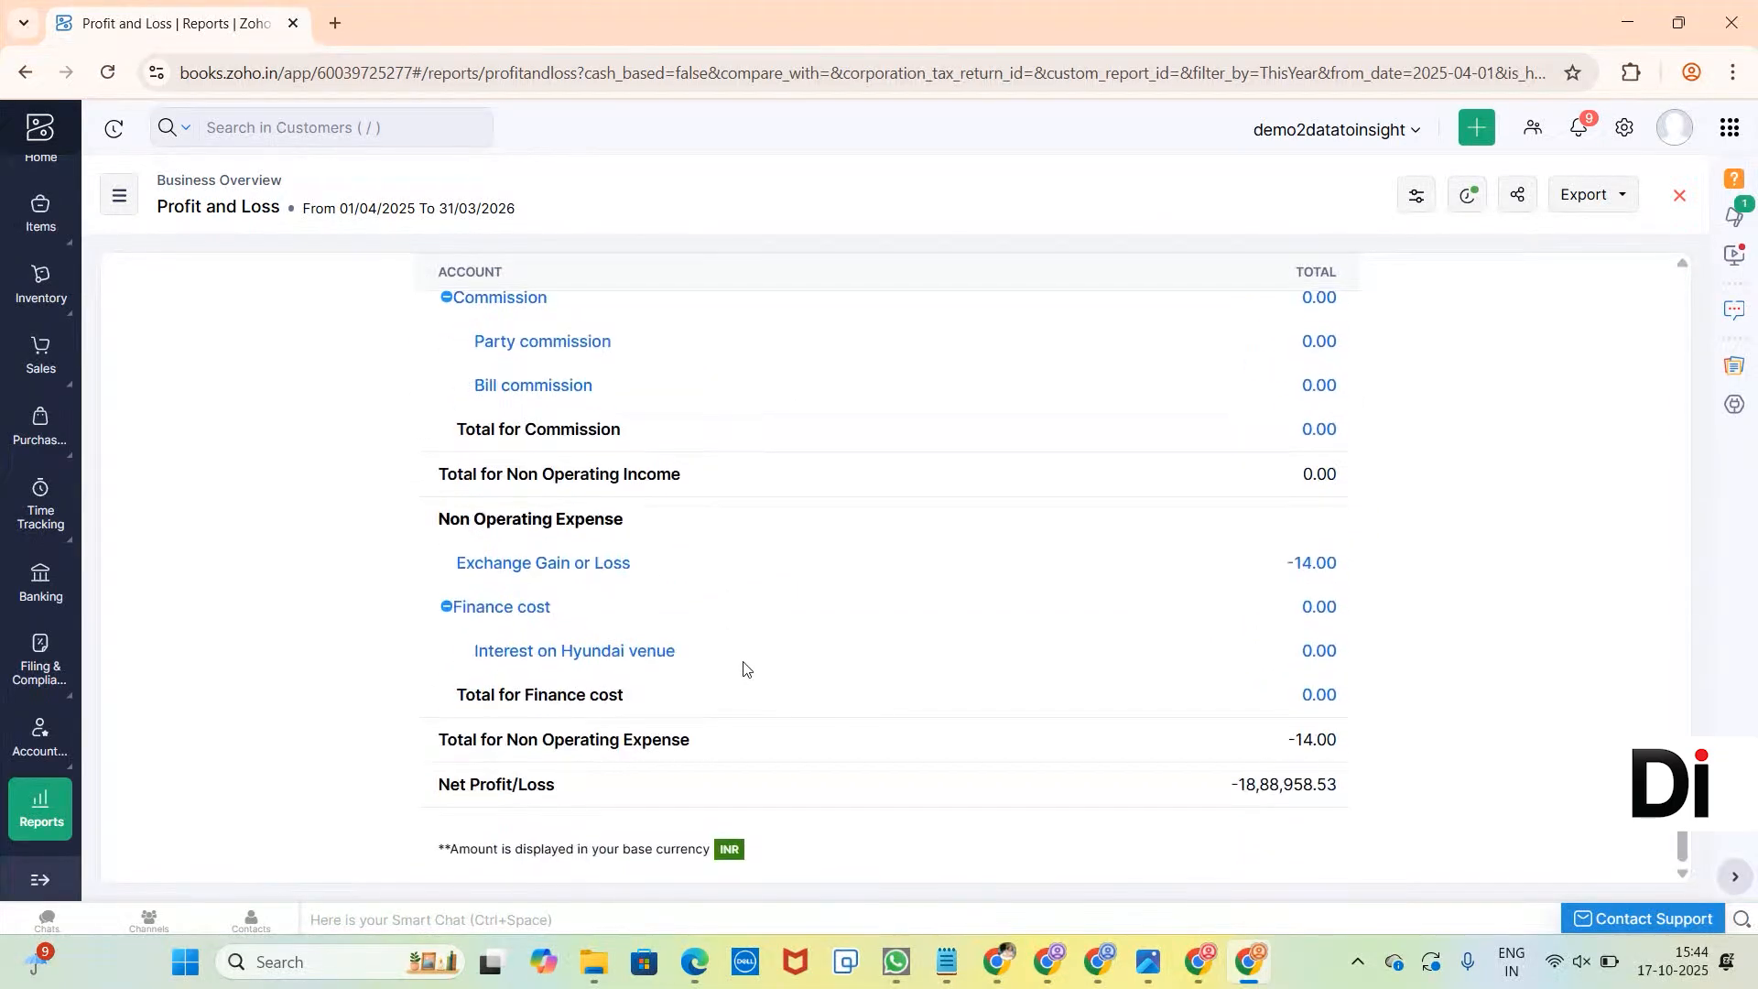
{"action": "scroll", "coordinate": [743, 669], "scroll_direction": "up", "scroll_amount": 20}
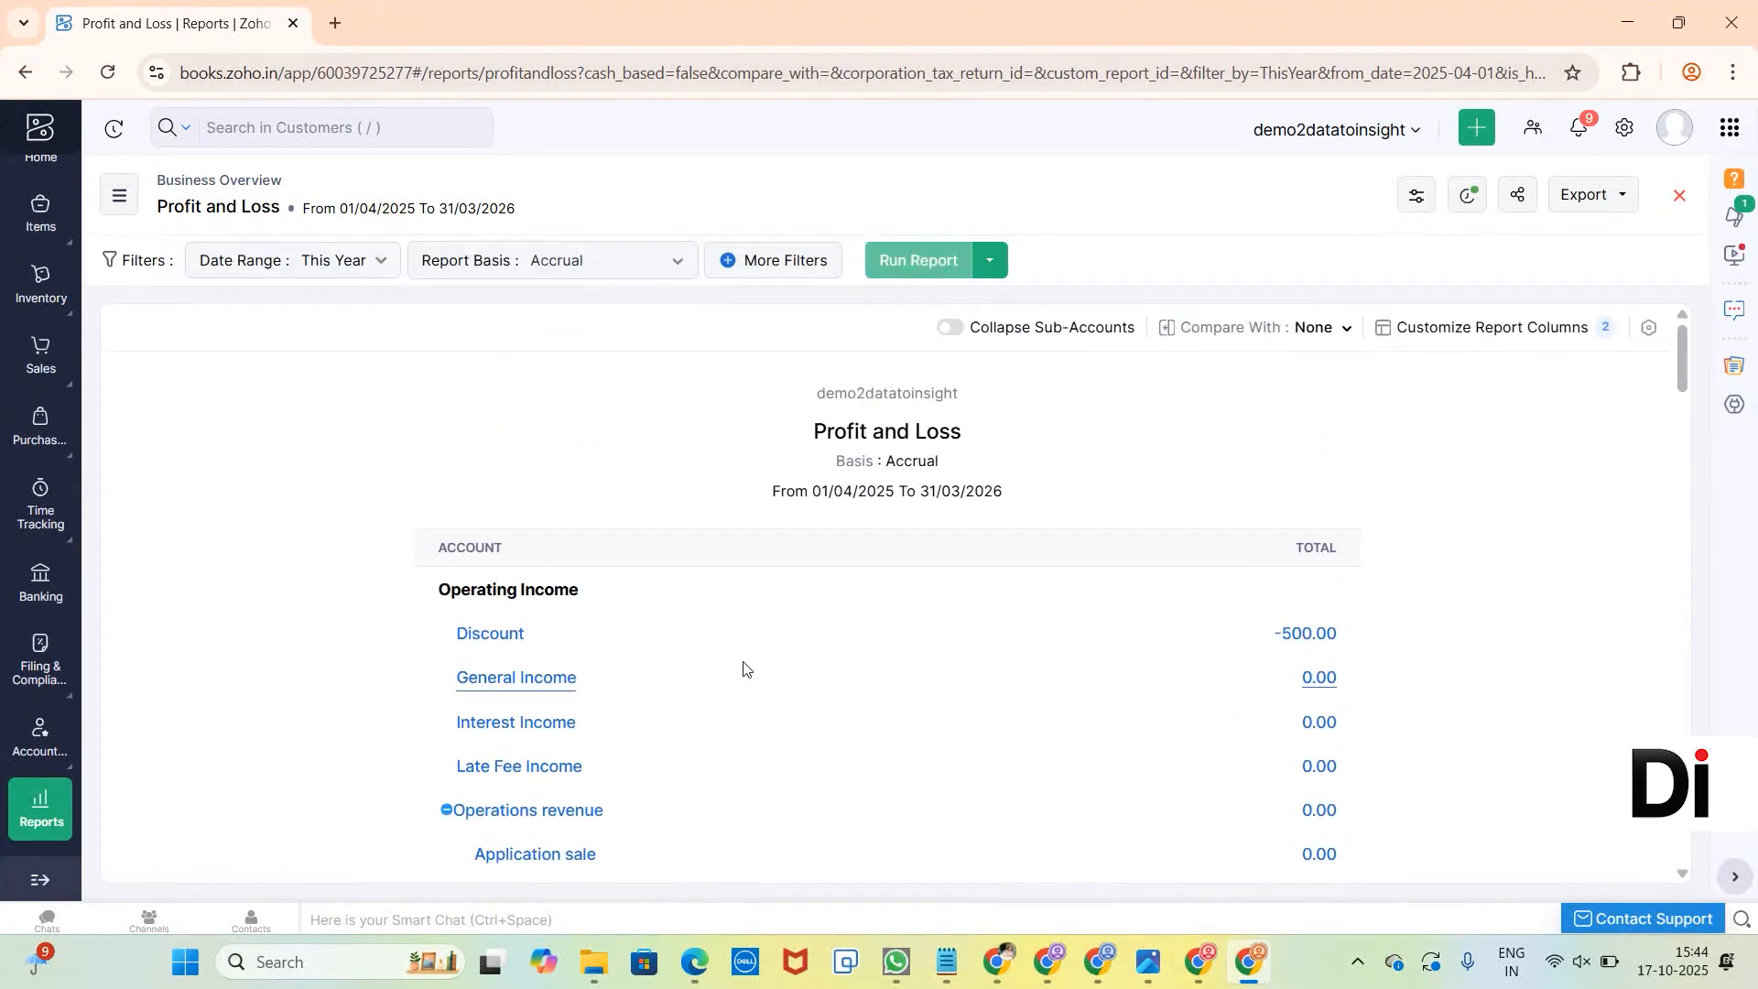
Filter the Profit and Loss report to Location is in CHNI BRANCH, run it and review the figures down to Net Profit/Loss.
{"action": "left_click", "coordinate": [766, 271]}
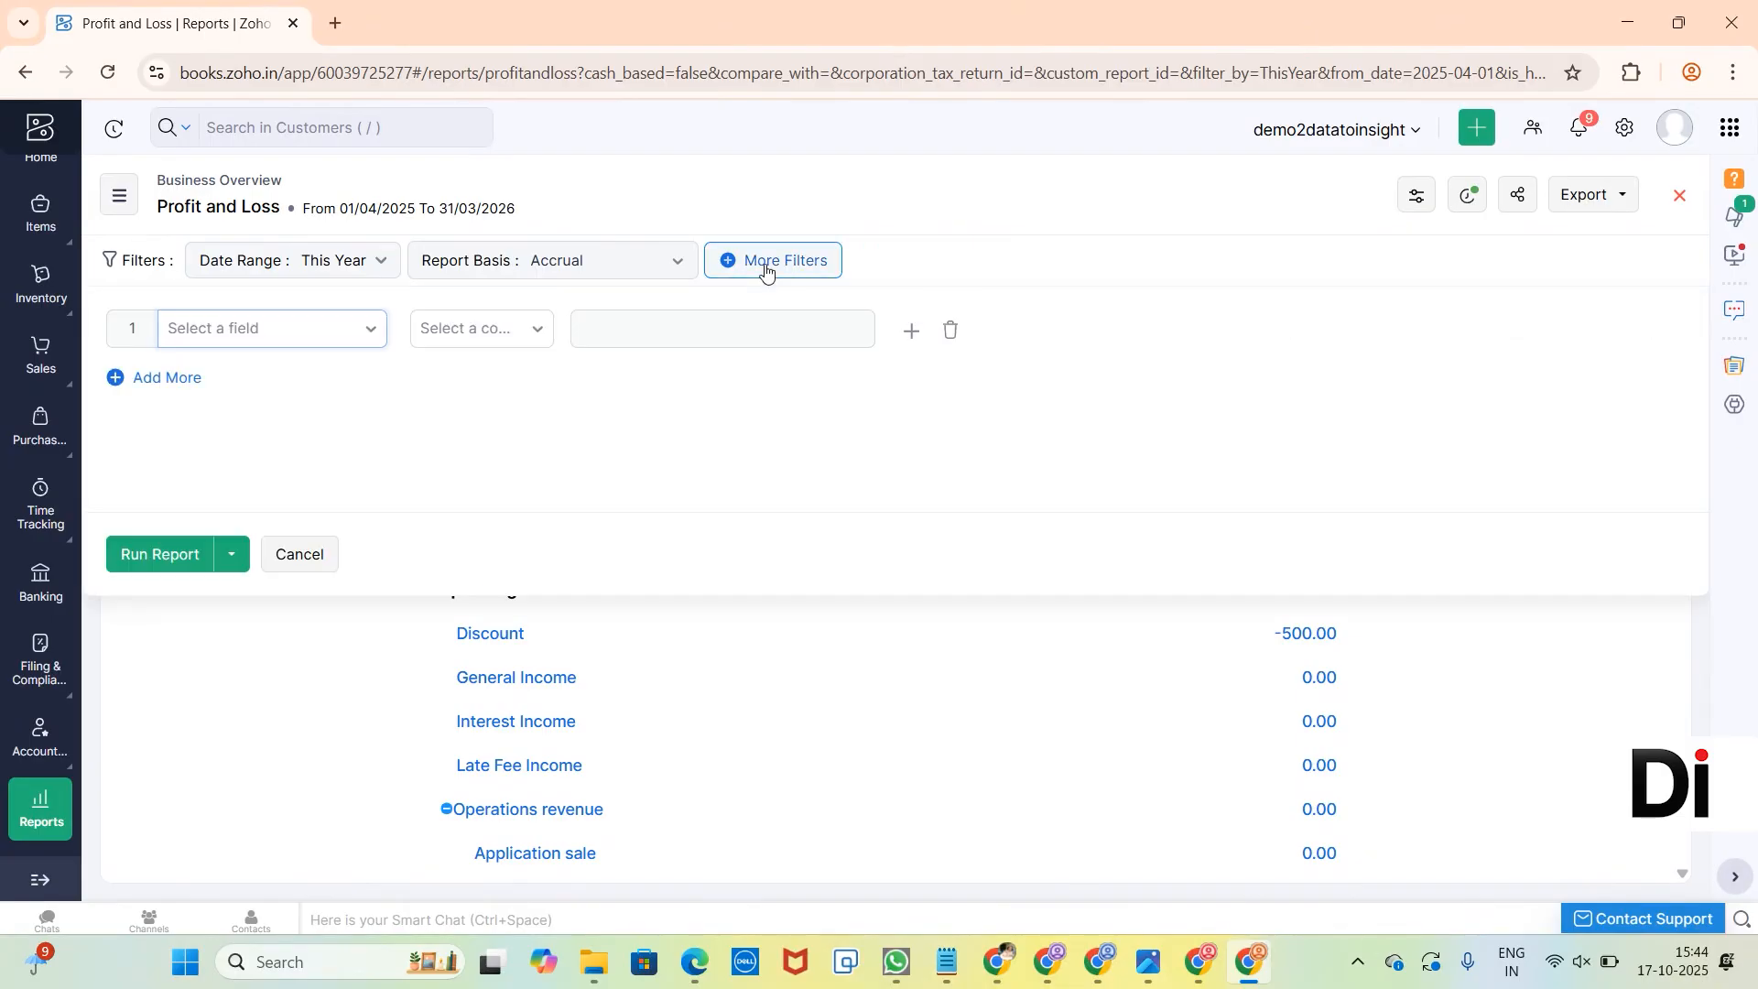
{"action": "left_click", "coordinate": [343, 335]}
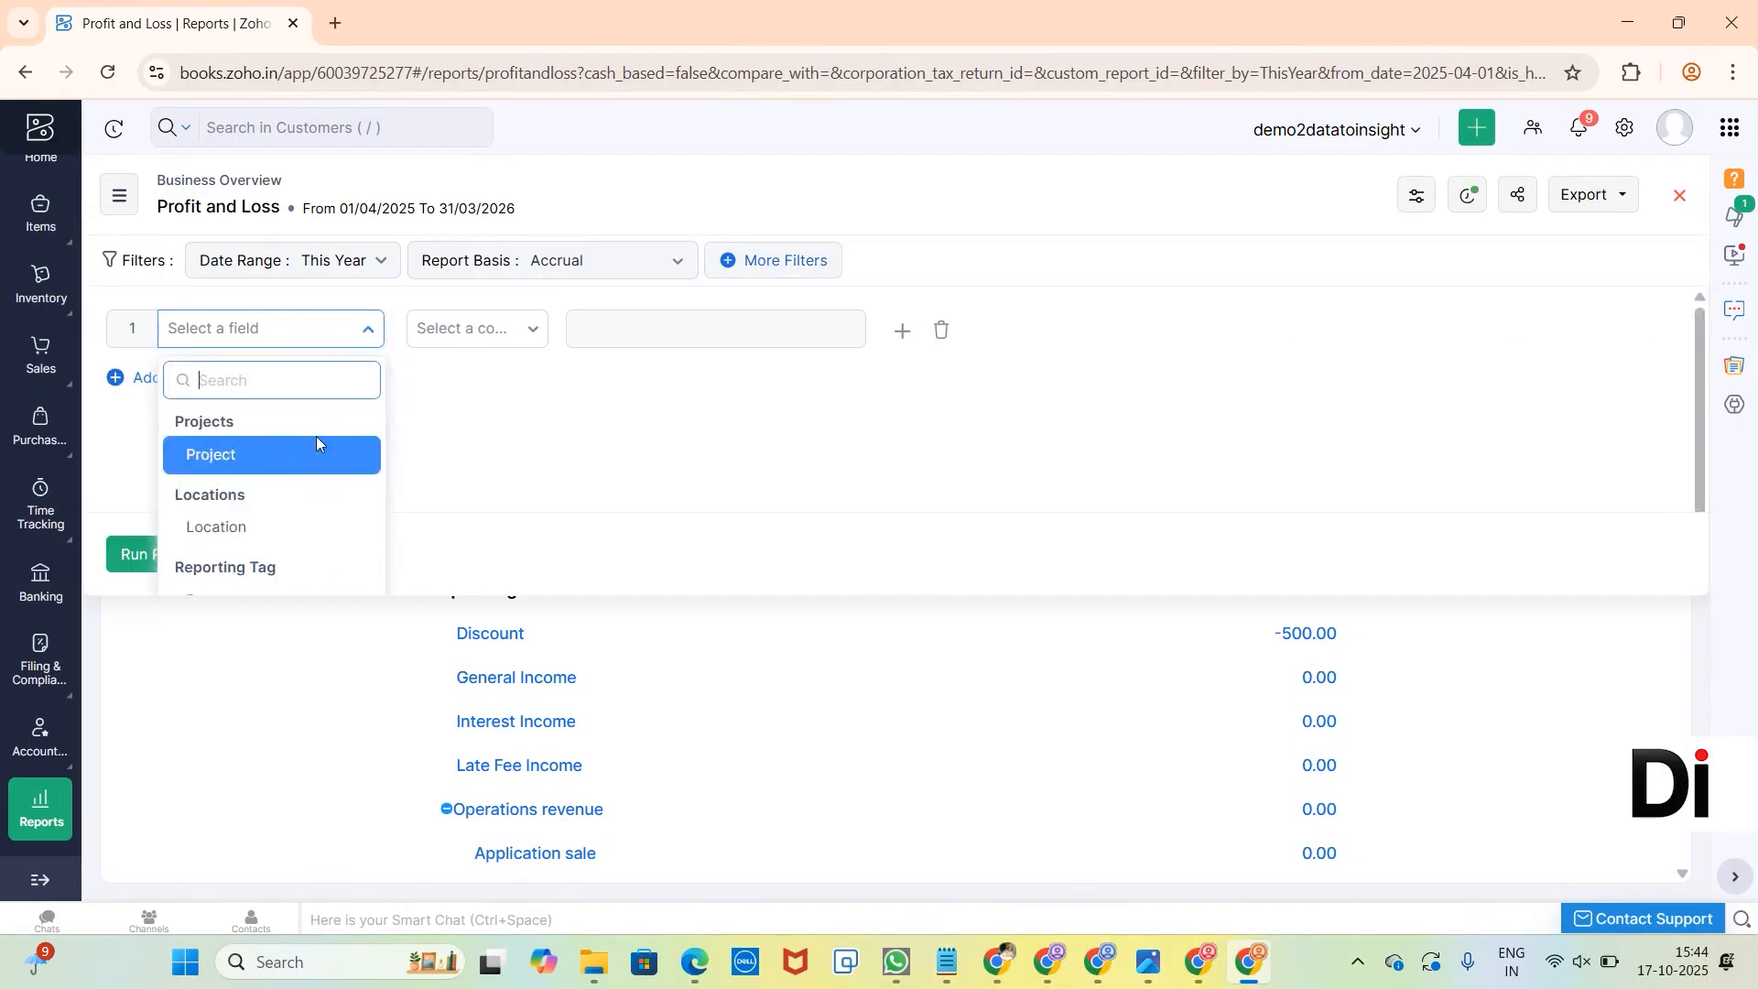
{"action": "left_click", "coordinate": [257, 526]}
{"action": "left_click", "coordinate": [476, 339]}
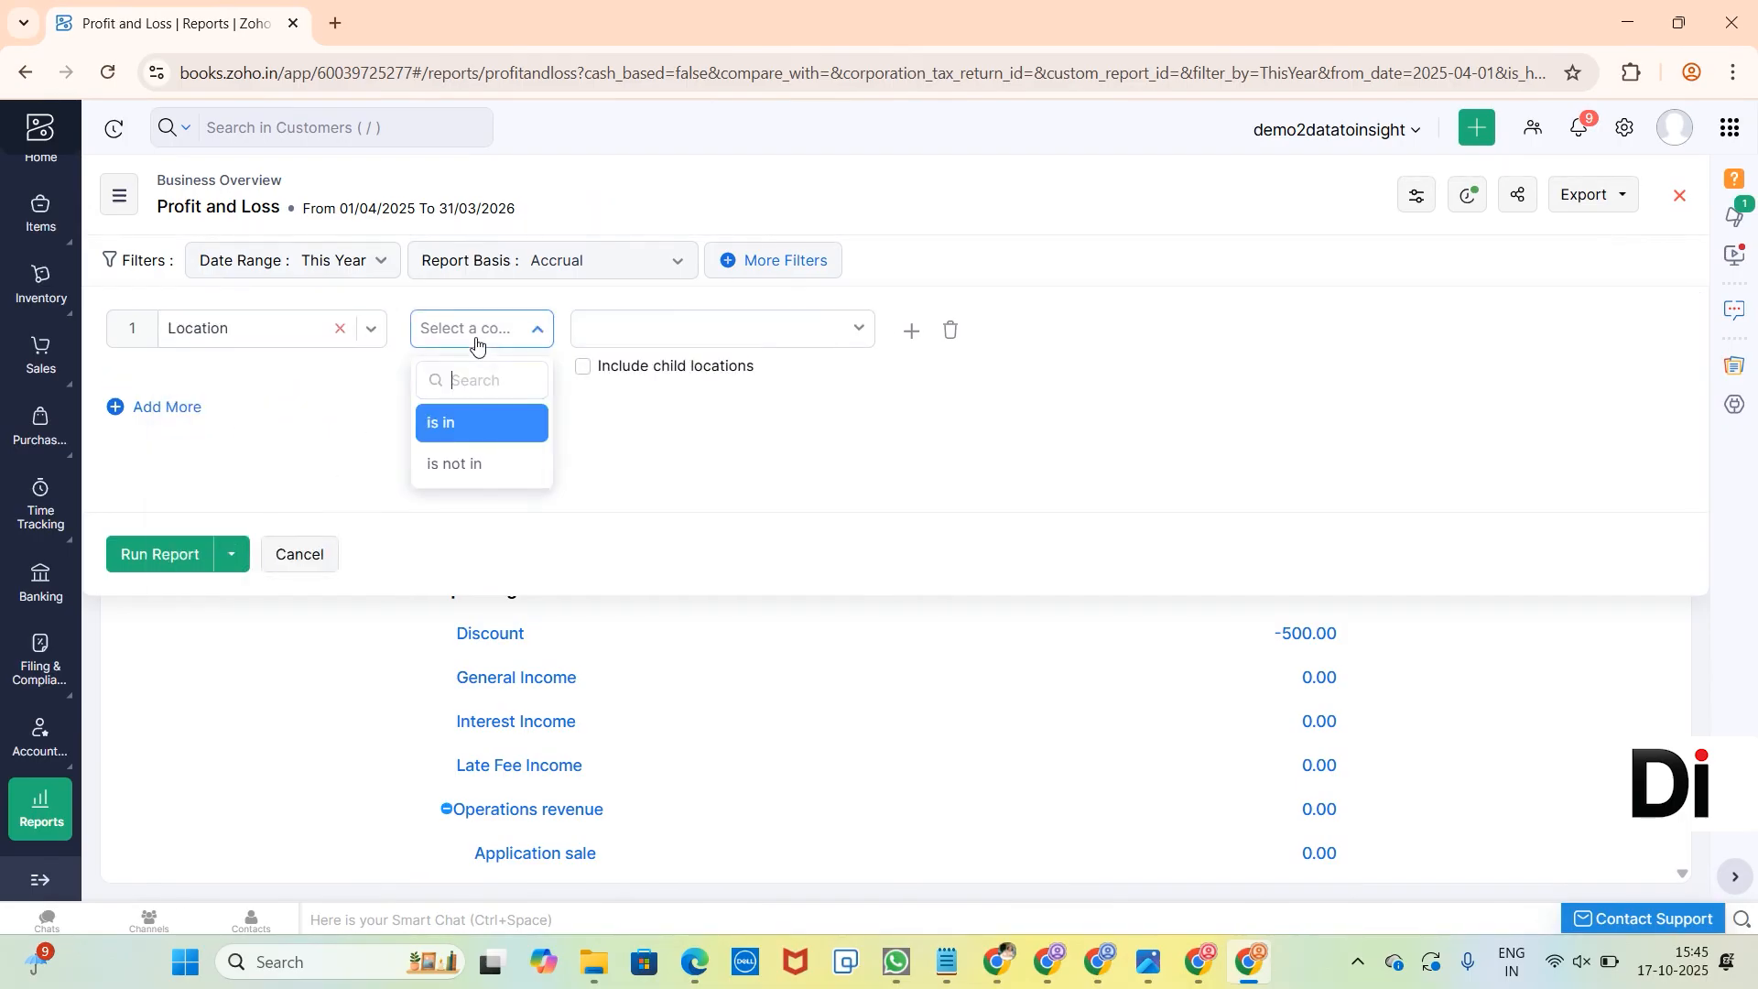
{"action": "left_click", "coordinate": [483, 423]}
{"action": "left_click", "coordinate": [698, 341]}
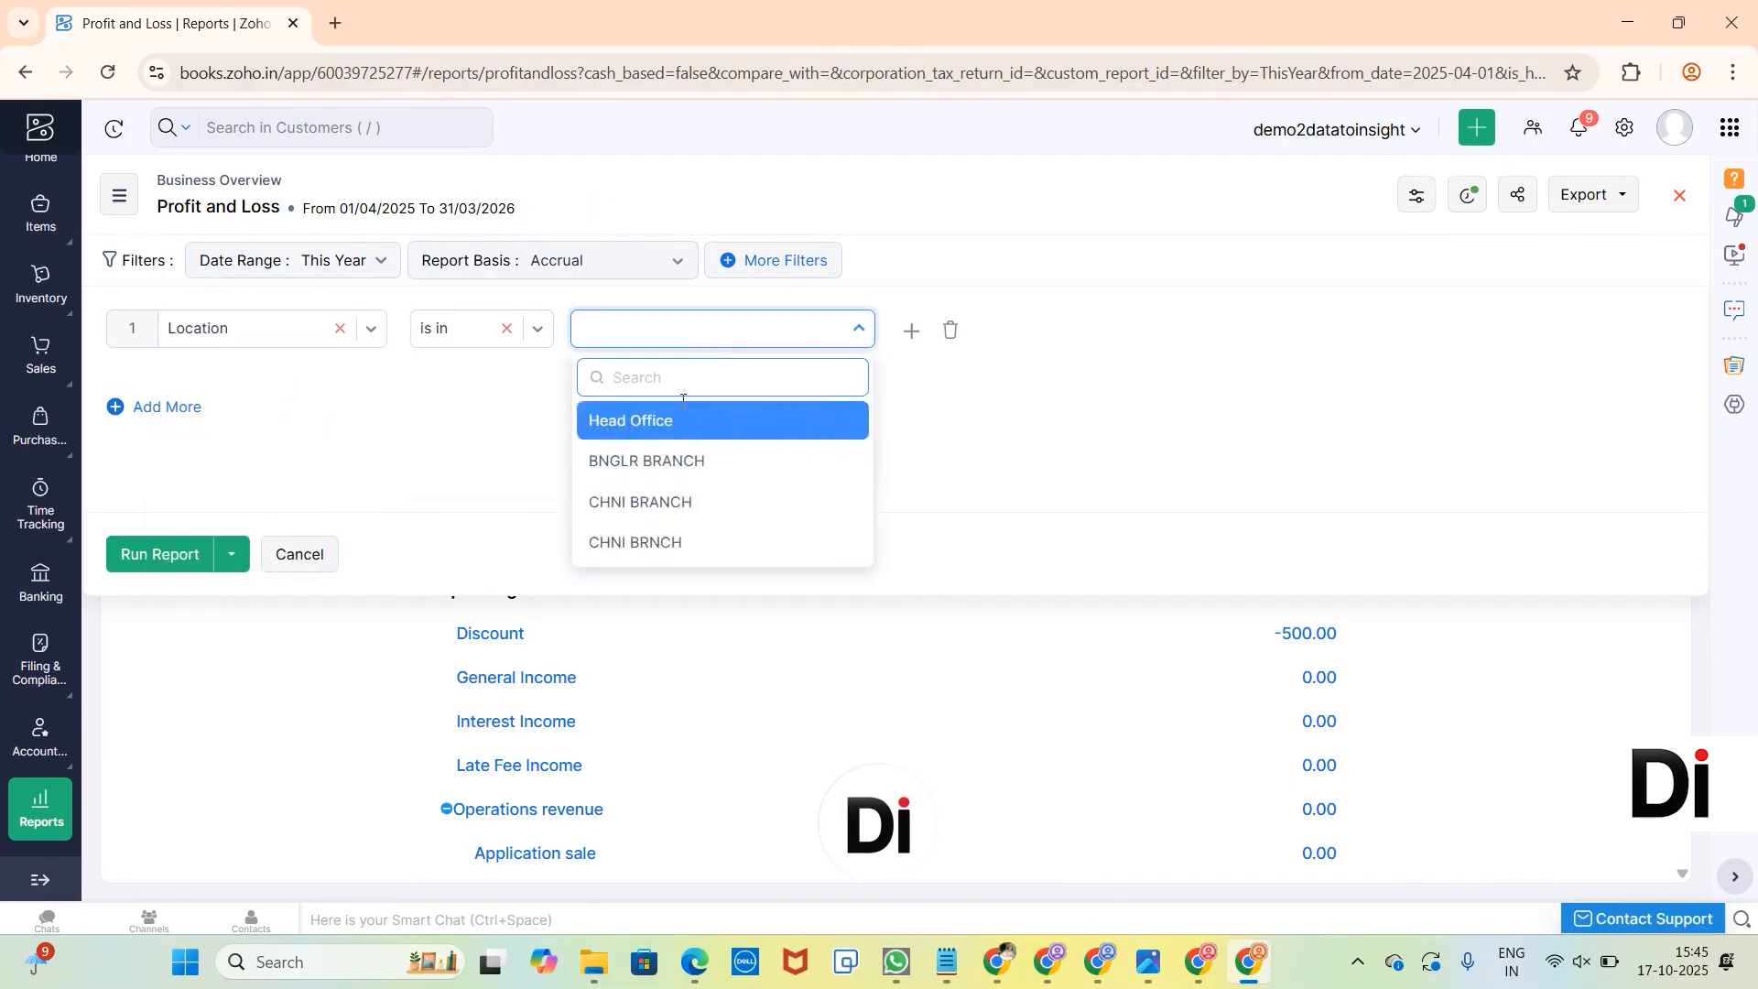
{"action": "left_click", "coordinate": [686, 504]}
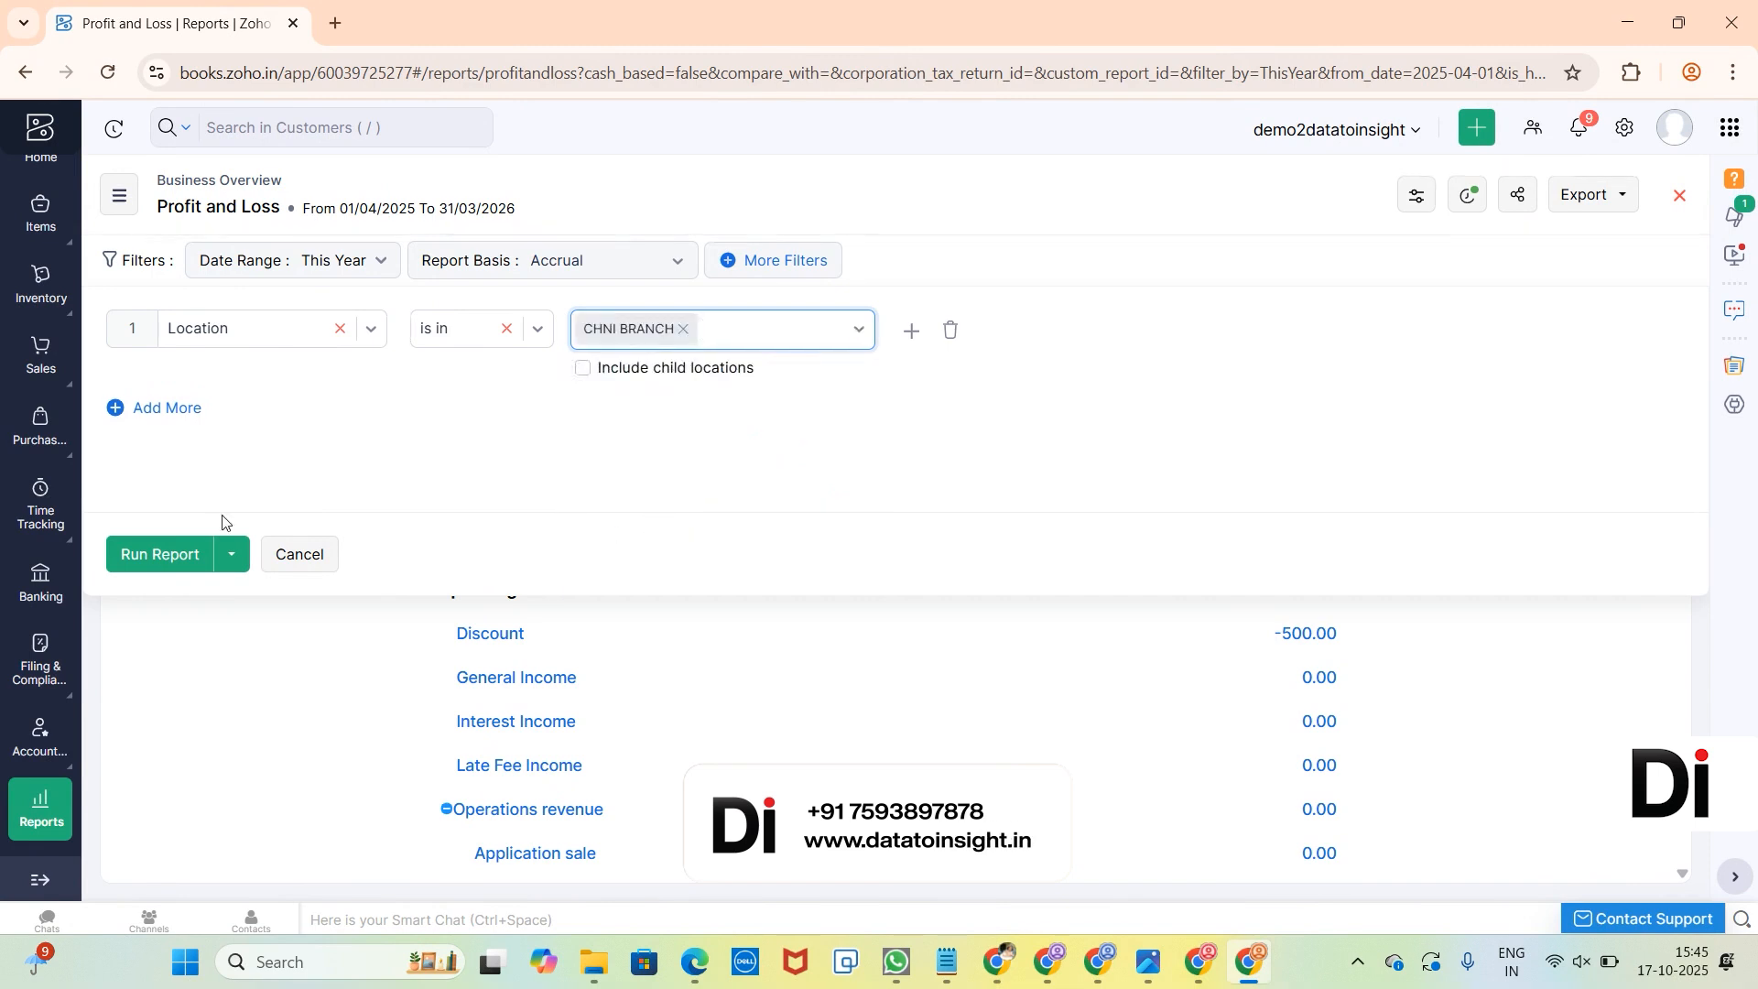
{"action": "left_click", "coordinate": [127, 557]}
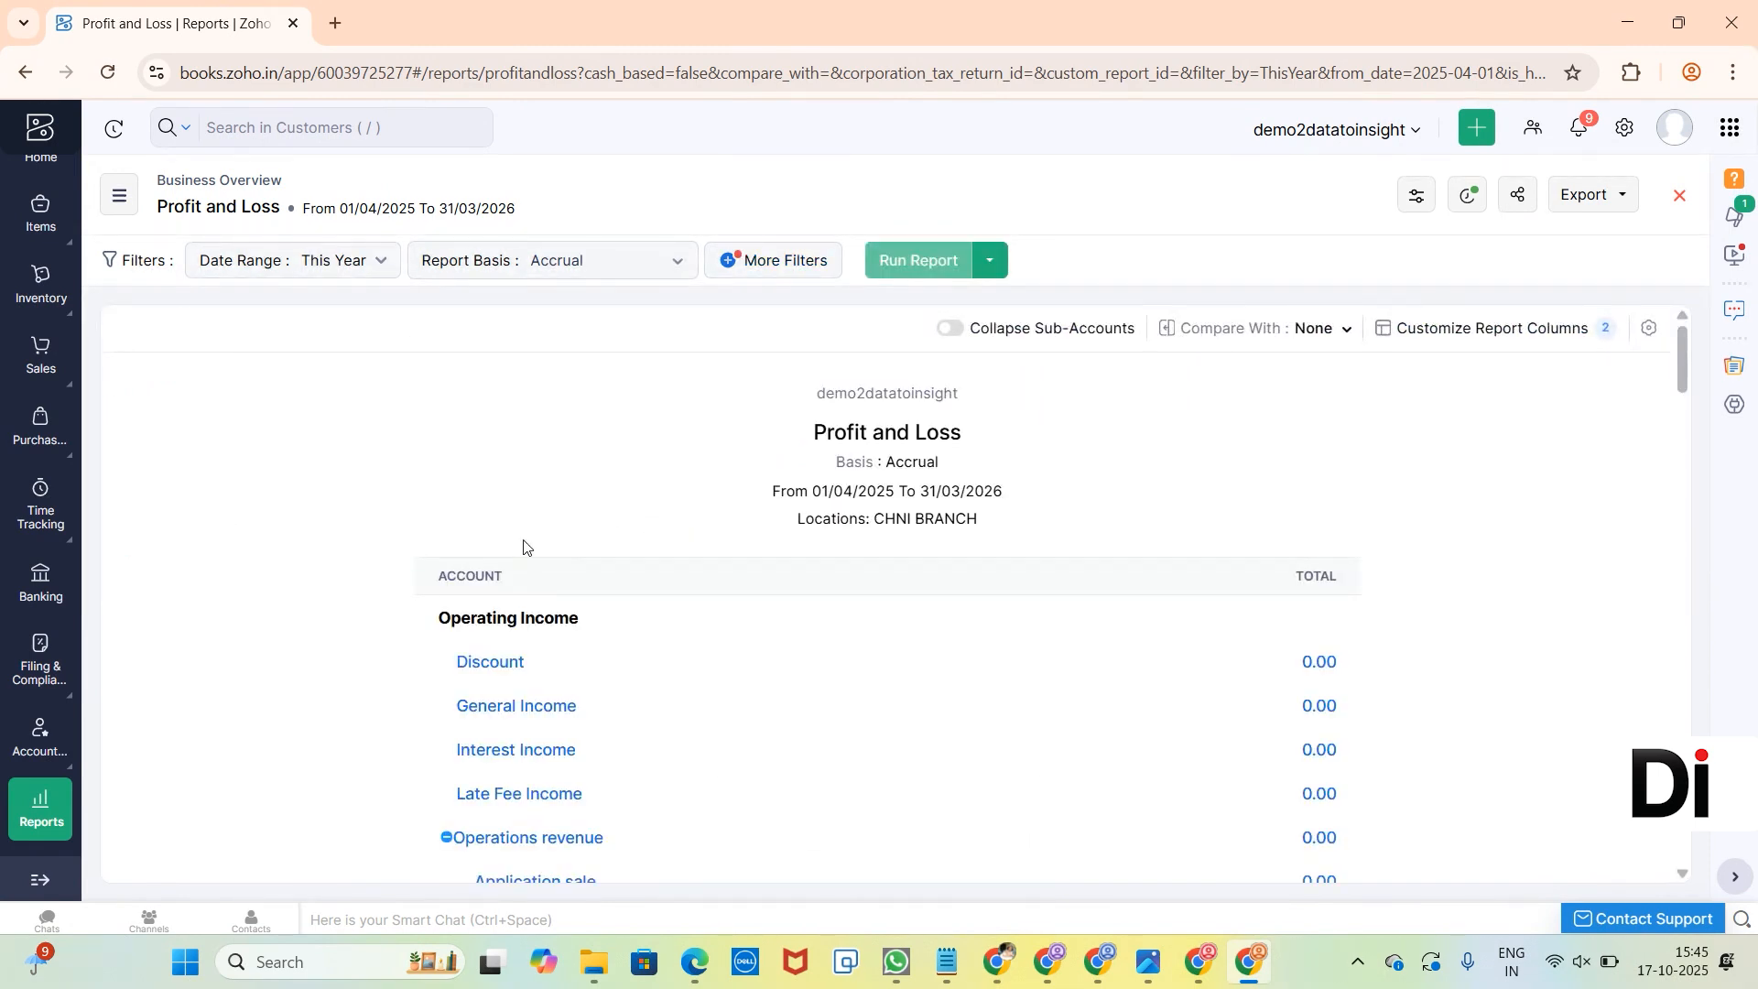
{"action": "scroll", "coordinate": [523, 546], "scroll_direction": "down", "scroll_amount": 20}
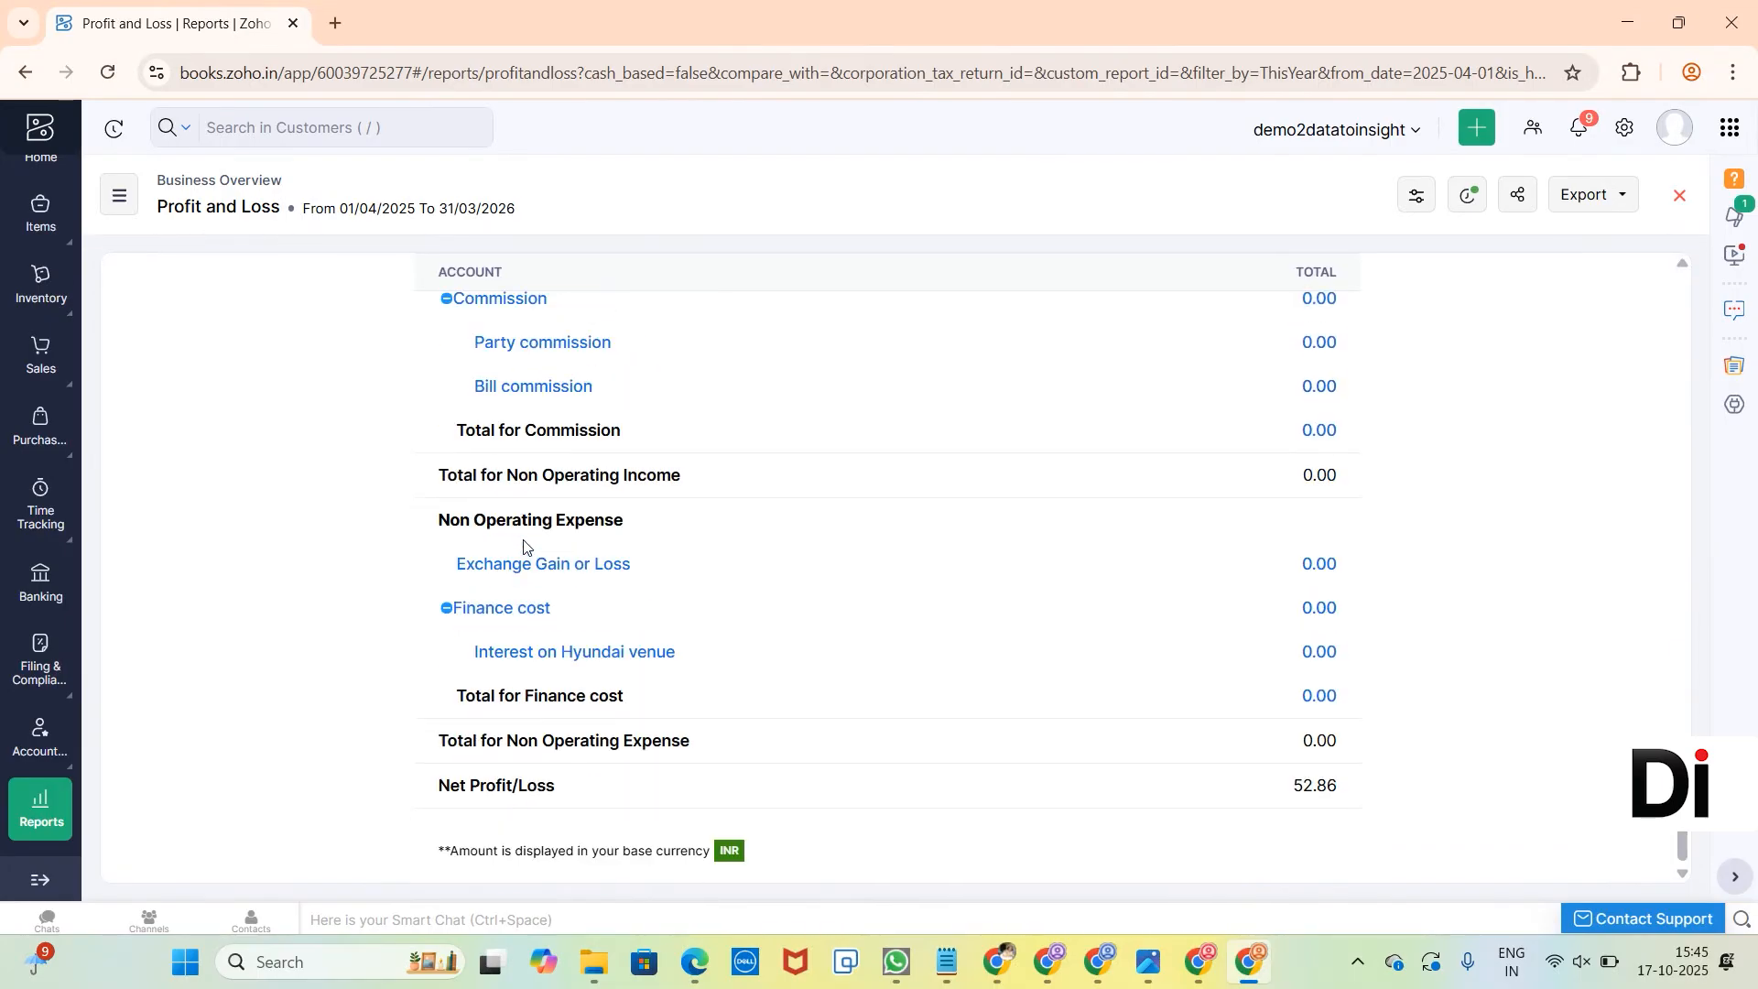